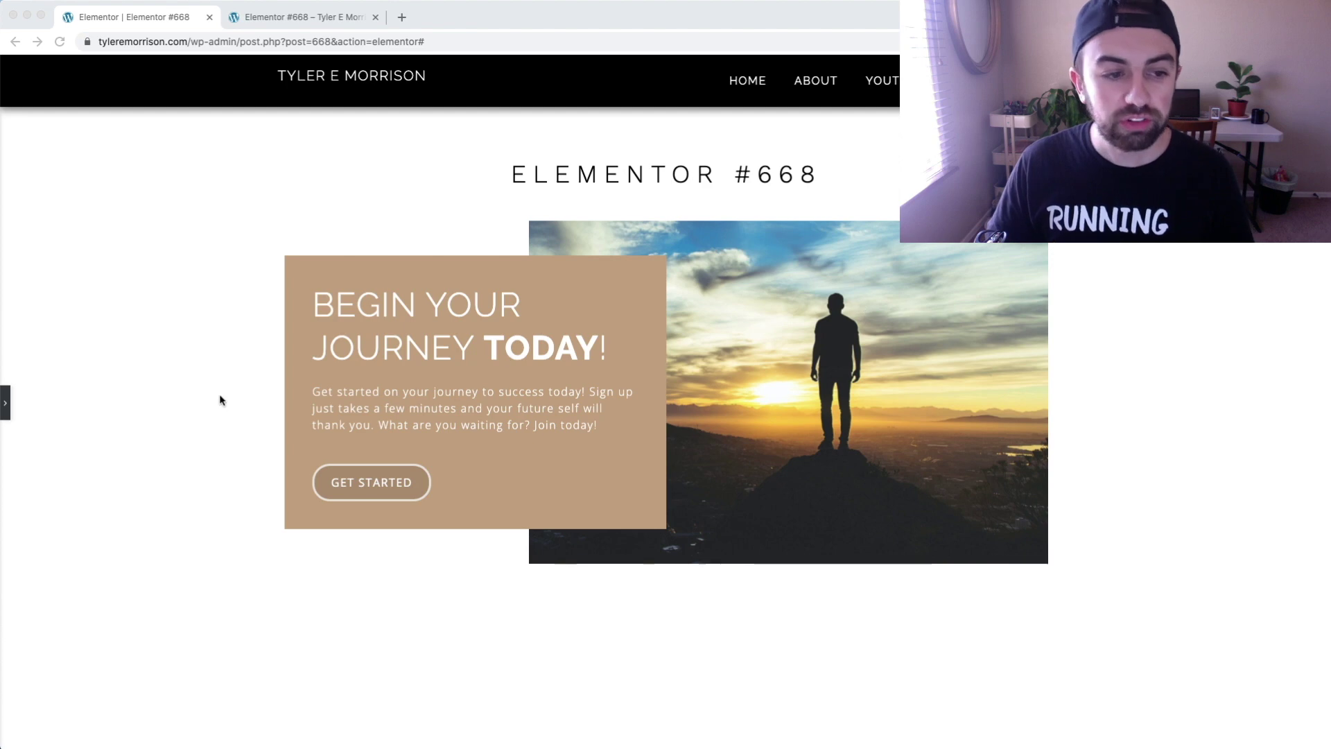
- Reopen the Elementor editor panel beside the page preview
click(6, 403)
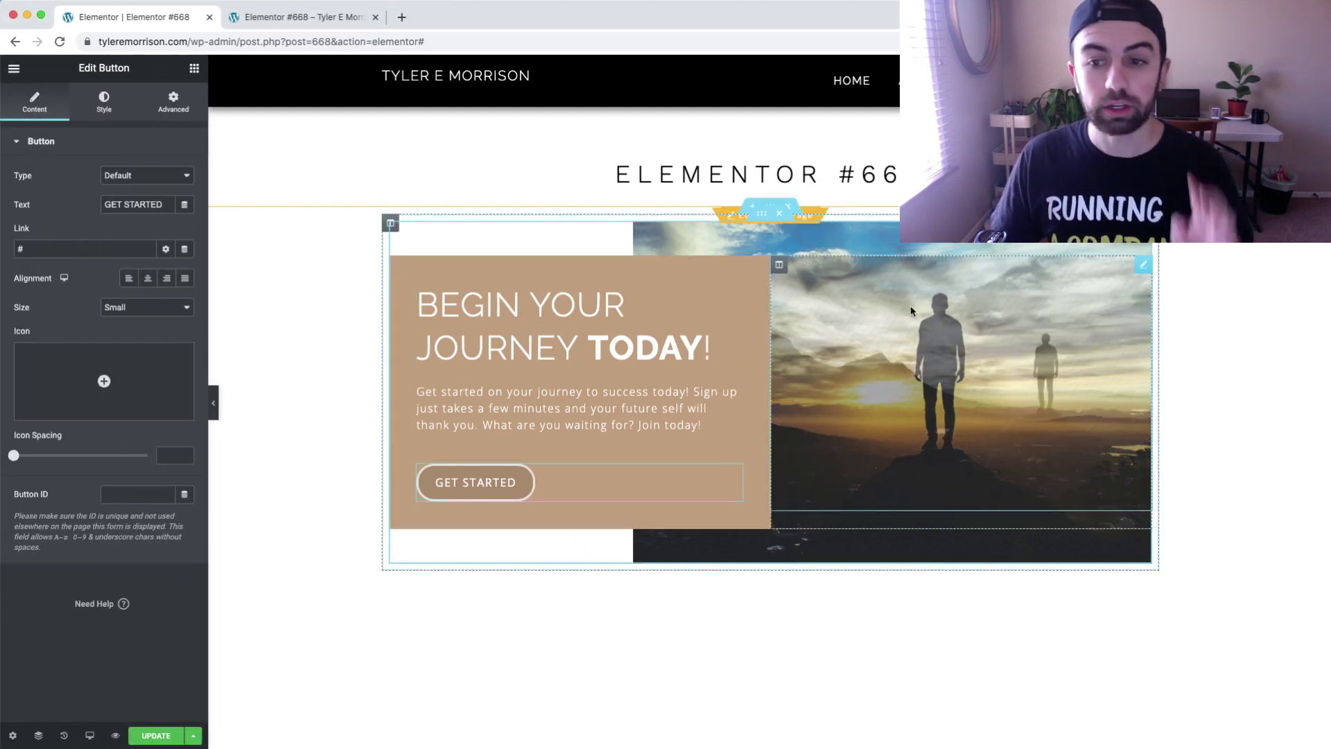
- Open the Navigator, move it aside, and inspect the inner section and its left column
click(1144, 269)
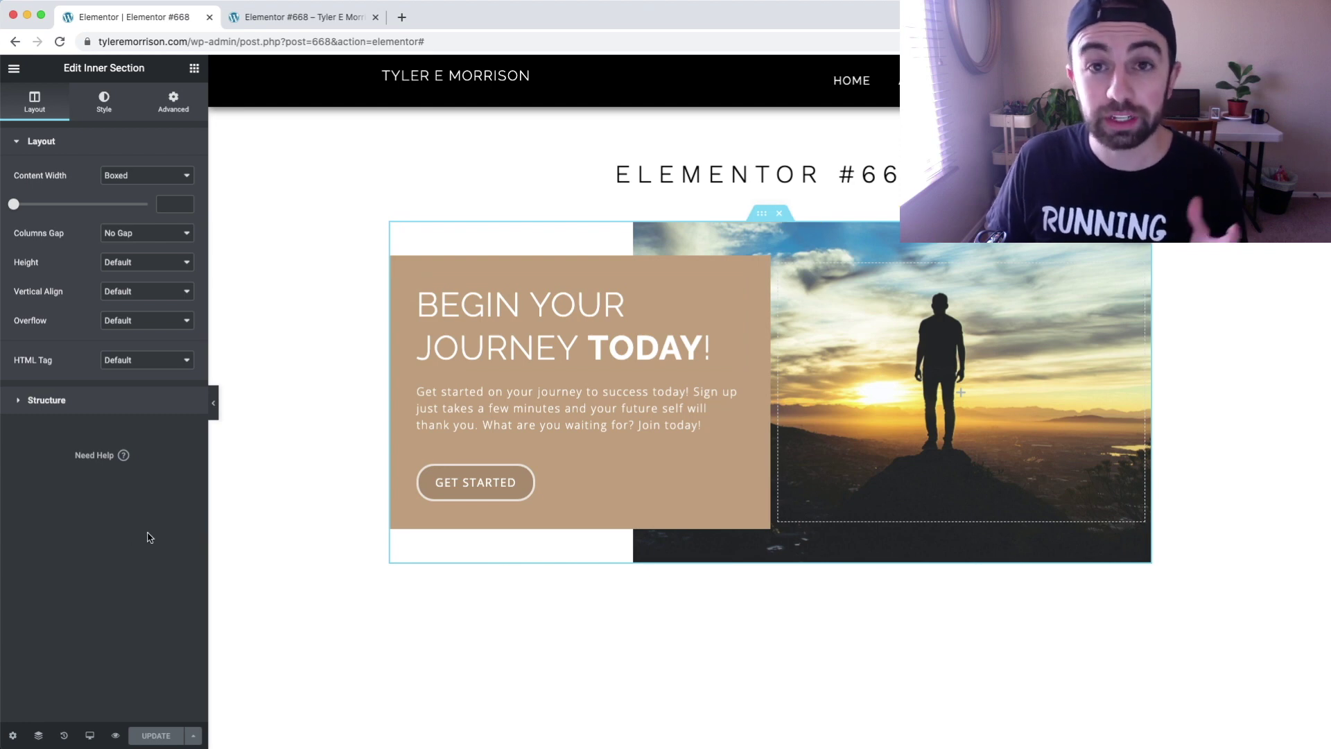
click(36, 734)
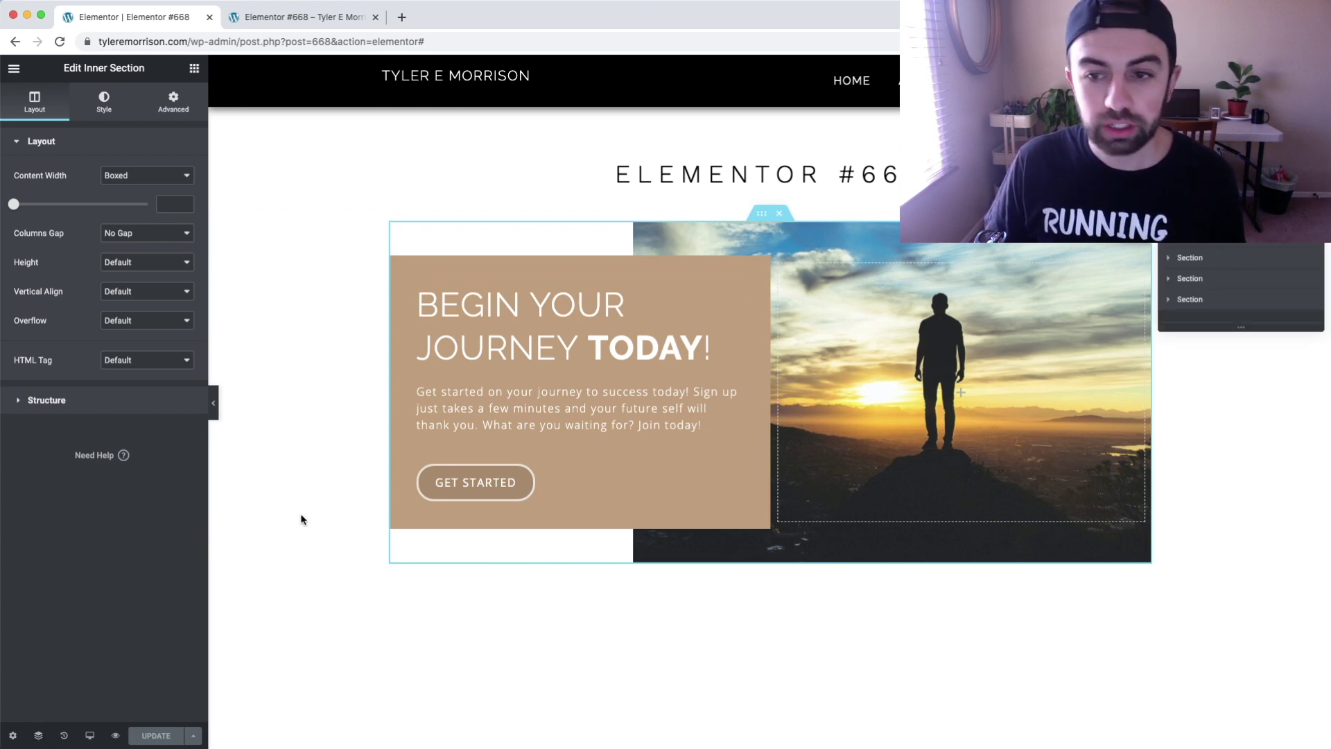
mouse_move(1240, 235)
mouse_down()
mouse_move(1143, 223)
mouse_move(1238, 213)
mouse_up()
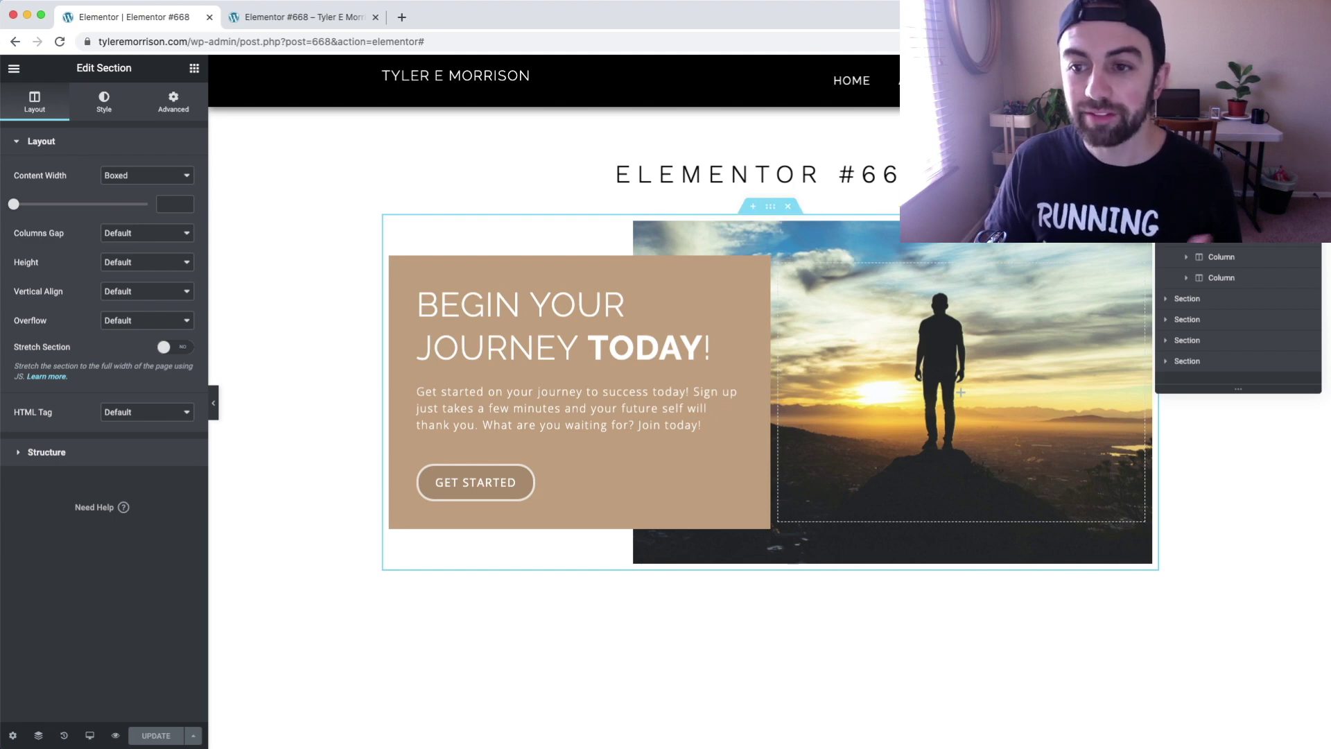
click(463, 253)
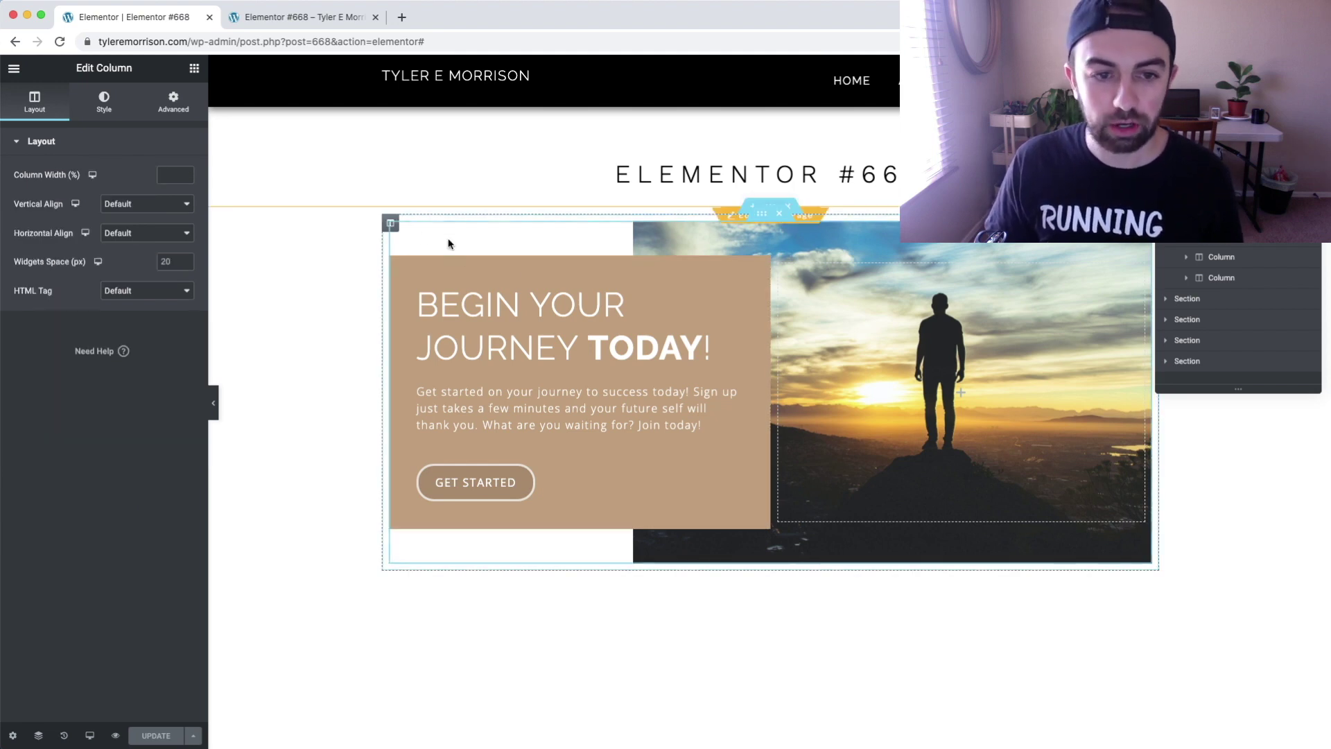
click(1218, 239)
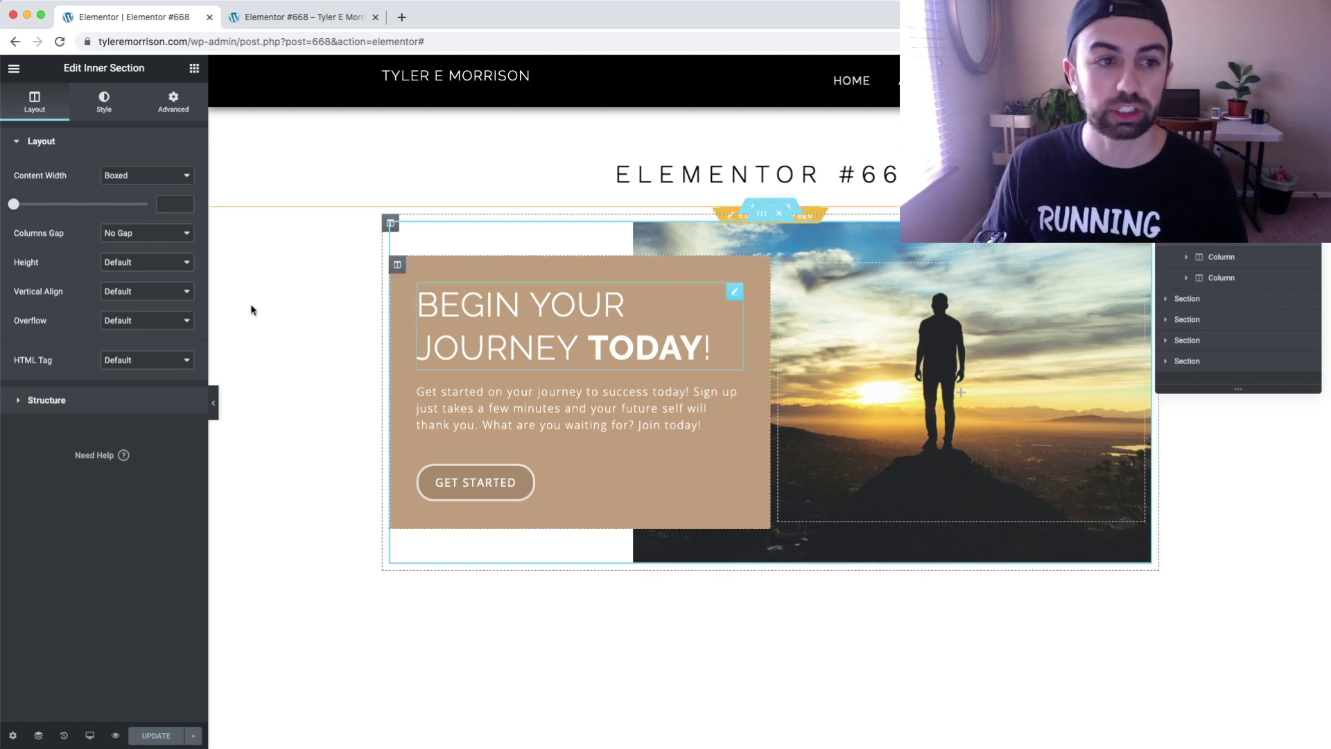
key(Escape)
key(Escape)
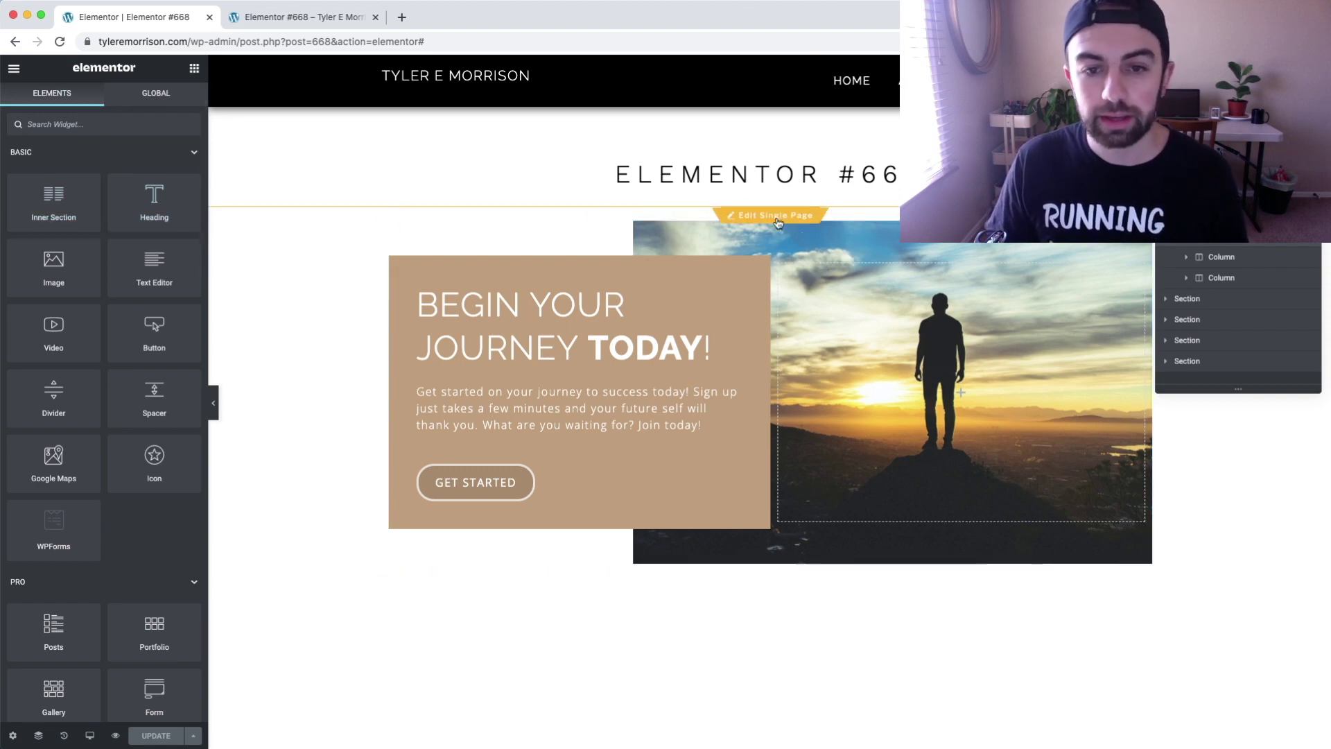
- Duplicate the outer hero section
click(773, 208)
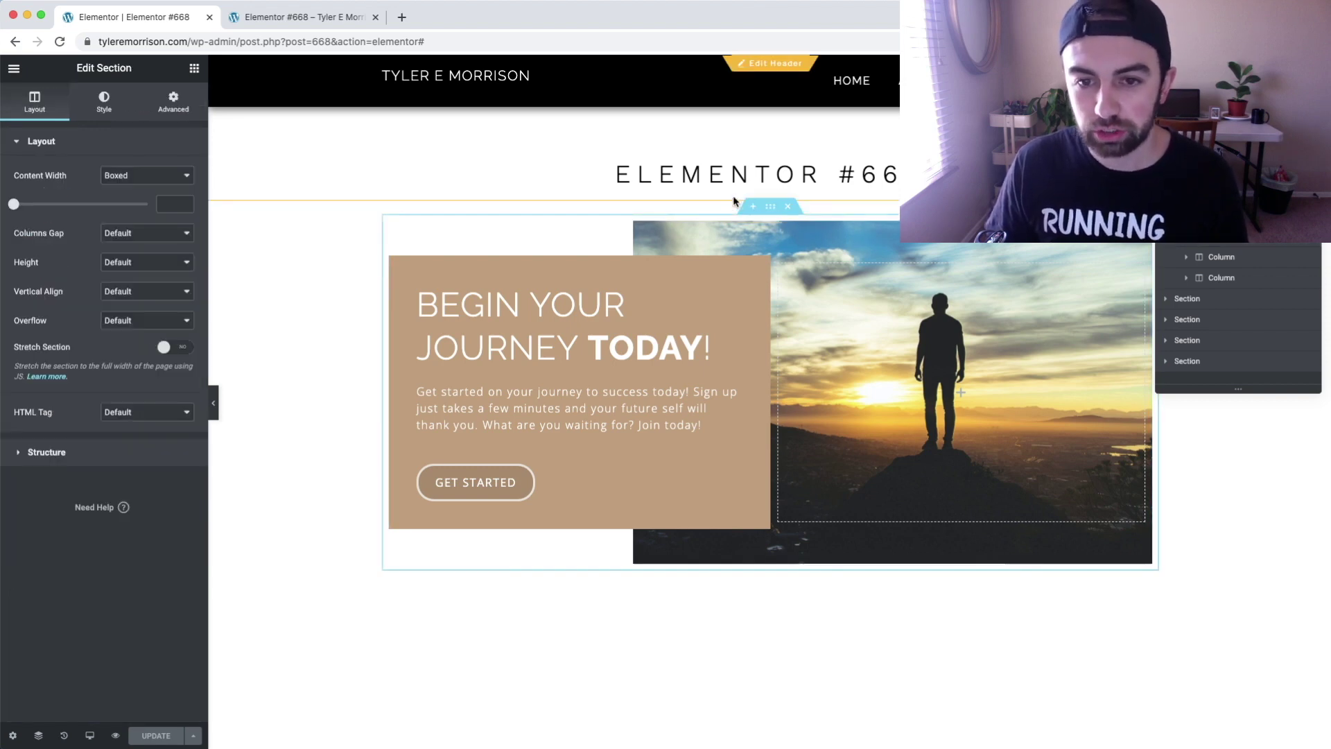
right_click(775, 210)
click(825, 242)
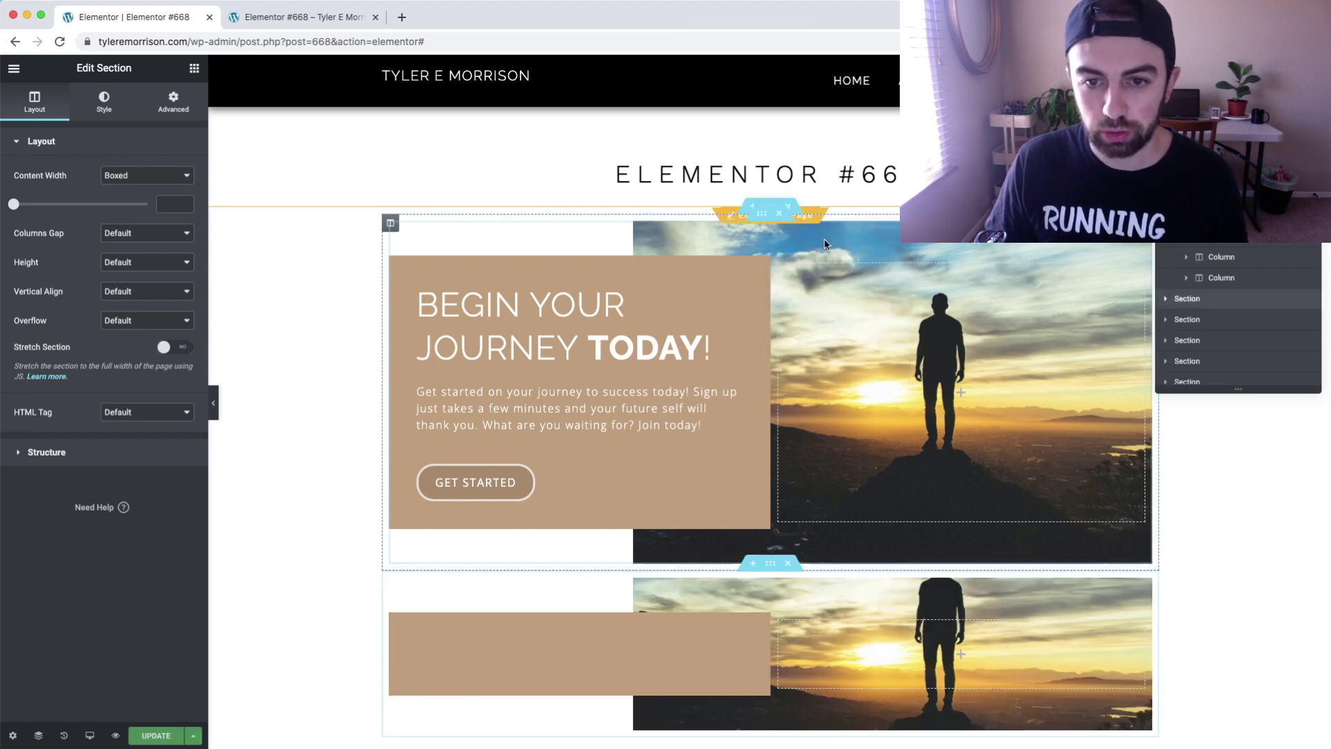
- Replace the top copy's inner section with a new empty two-column Inner Section
click(777, 224)
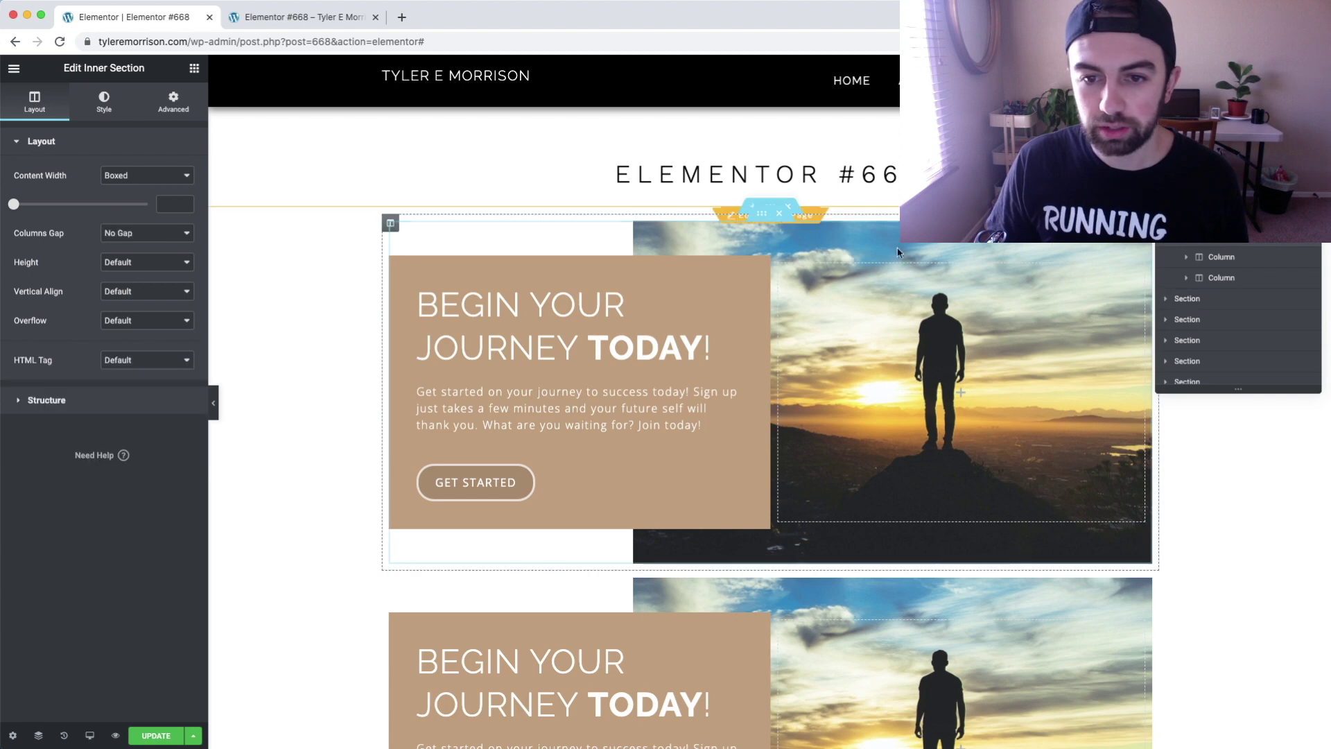
click(779, 215)
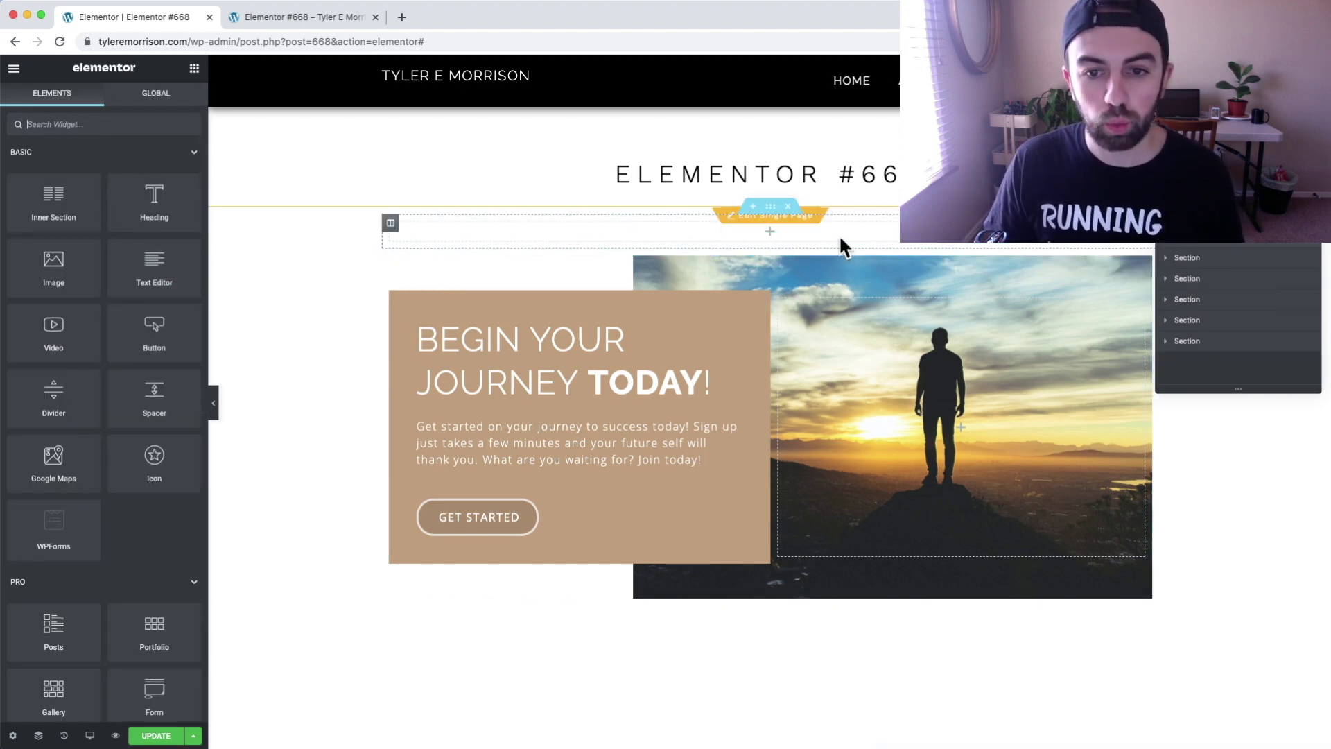
drag(53, 201, 763, 230)
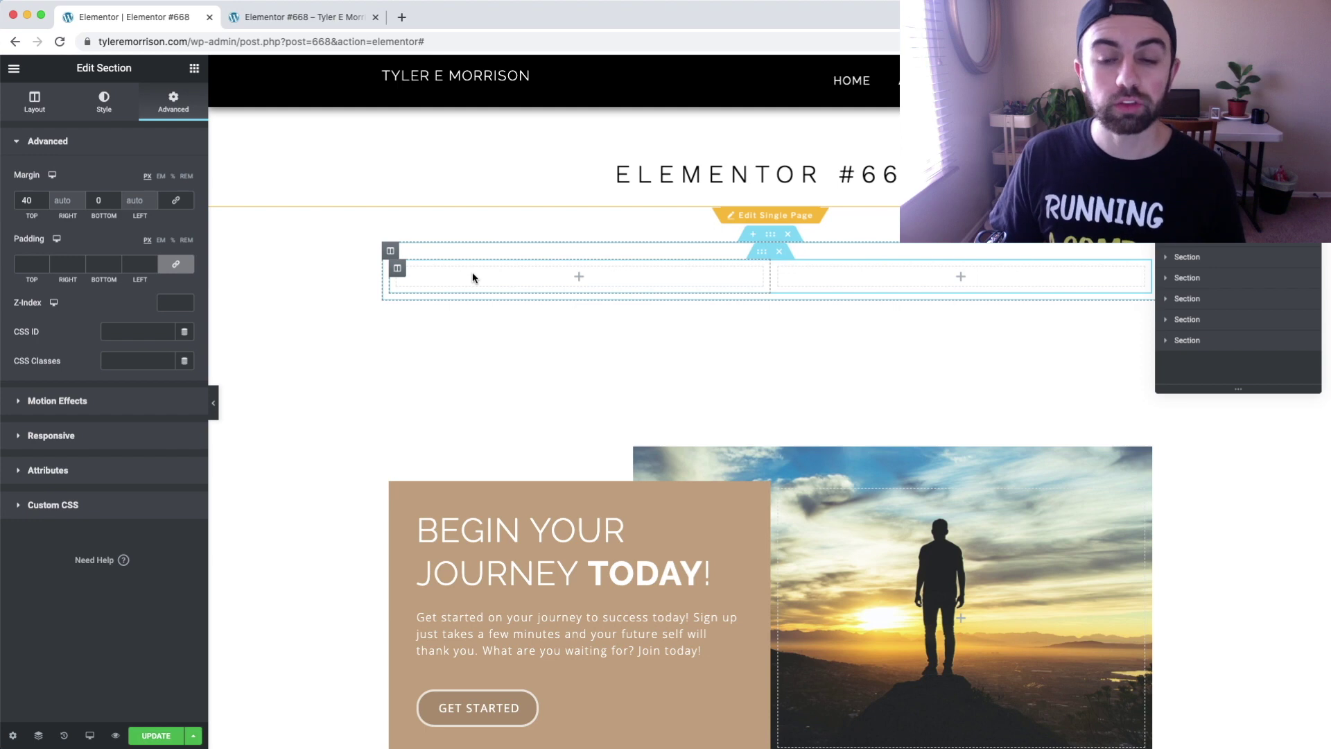
- Give the new section's left column a classic bright red background
click(398, 269)
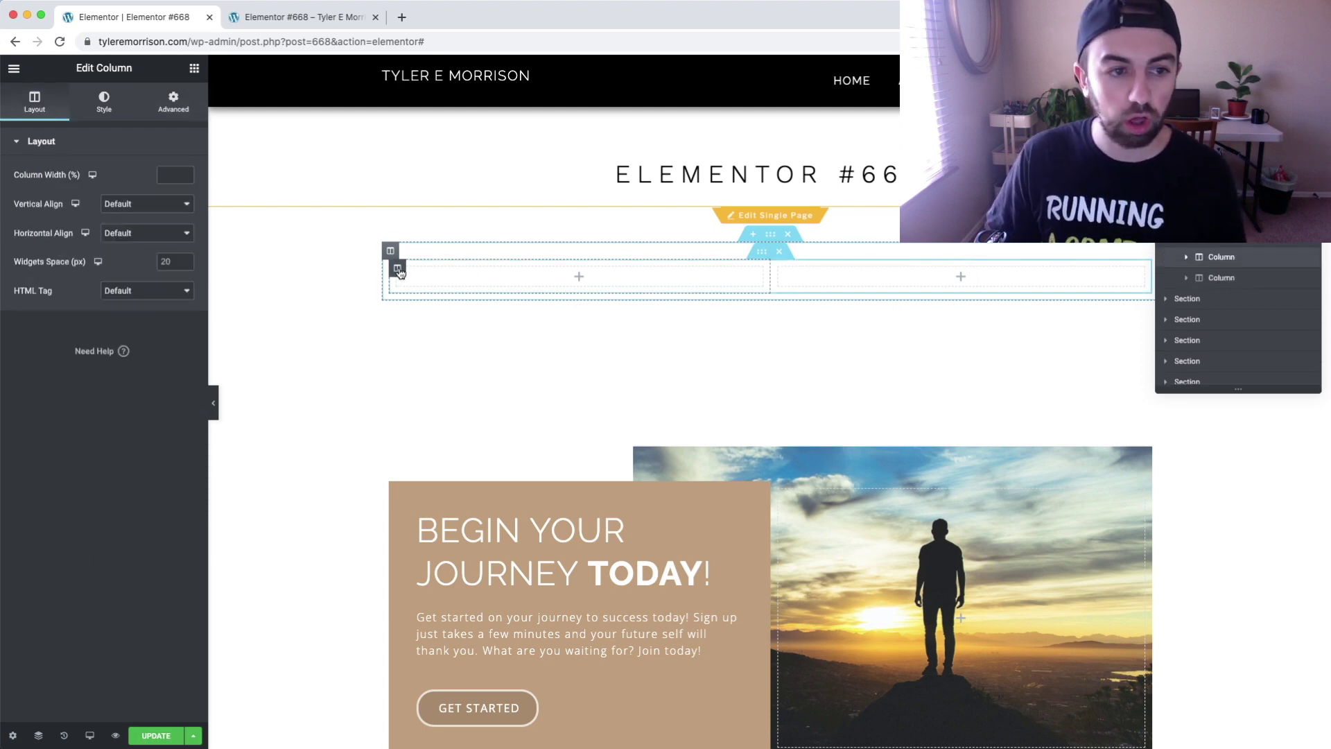
click(119, 115)
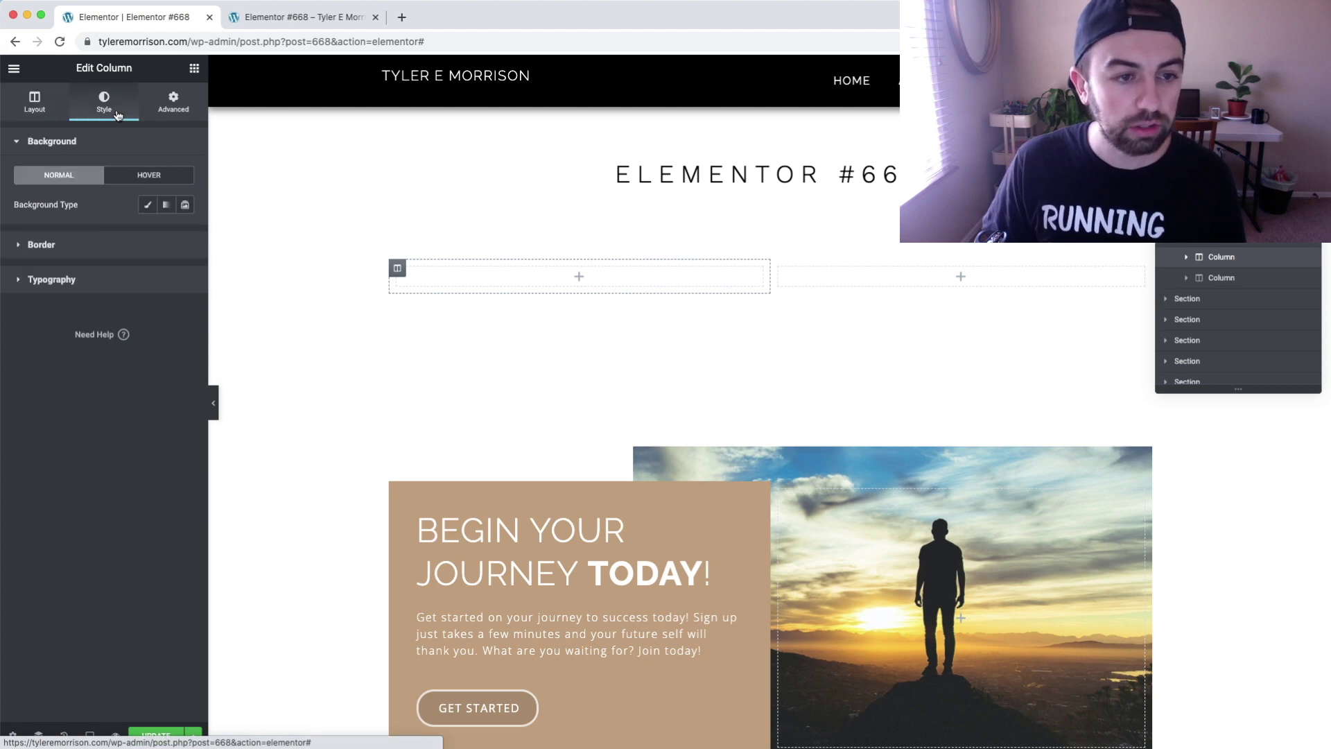
click(147, 206)
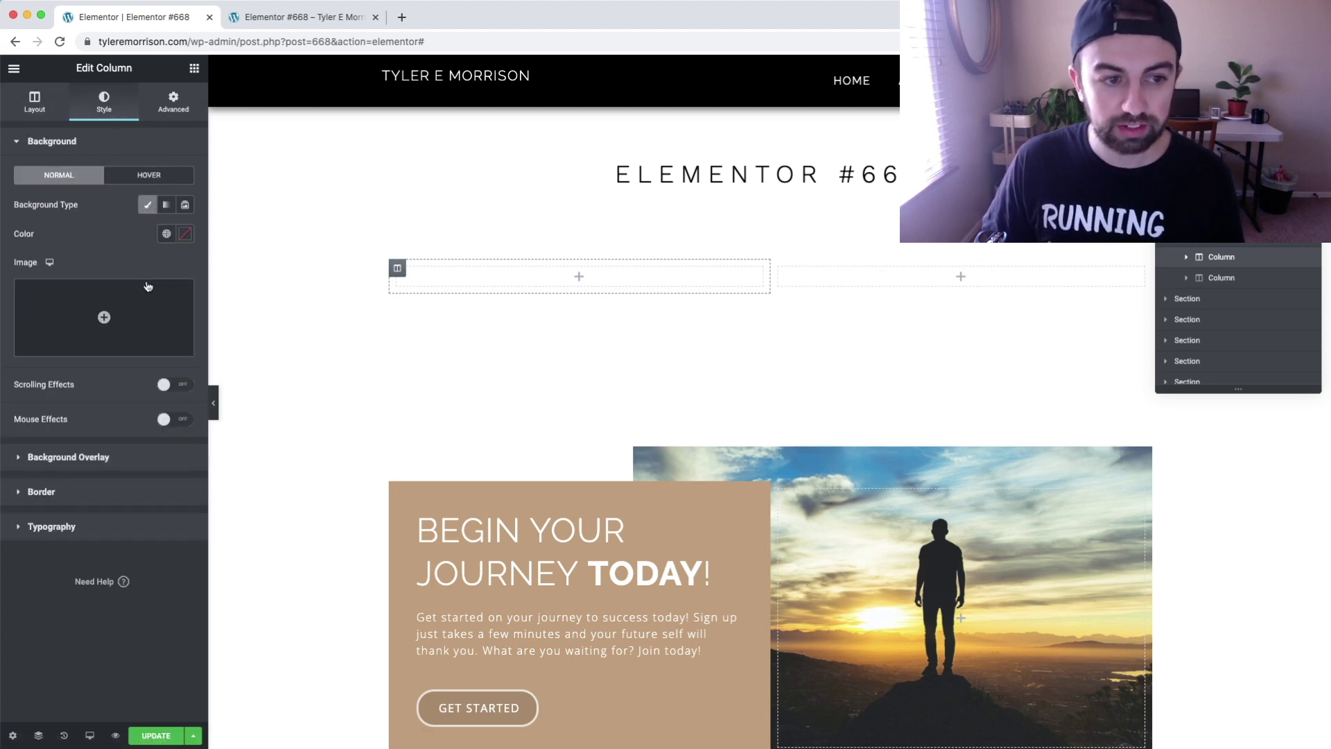
click(183, 234)
drag(129, 316, 145, 306)
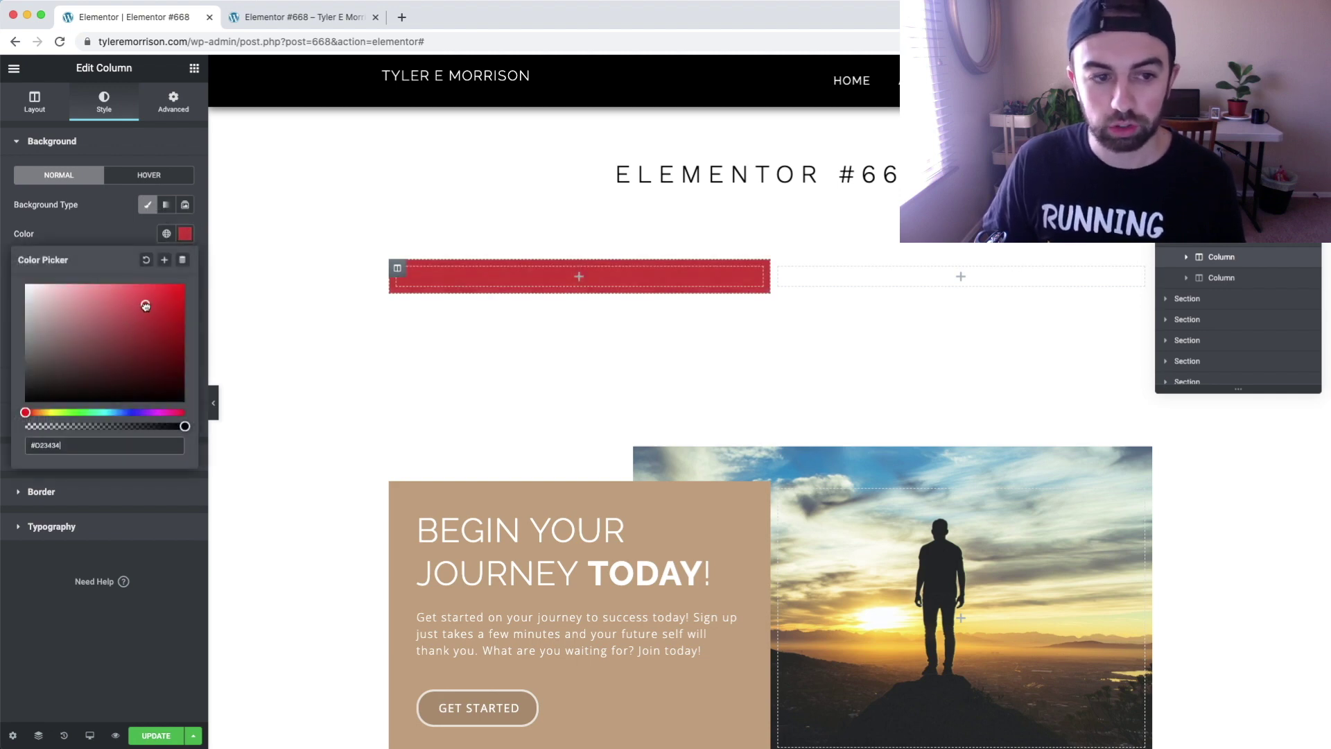
click(167, 234)
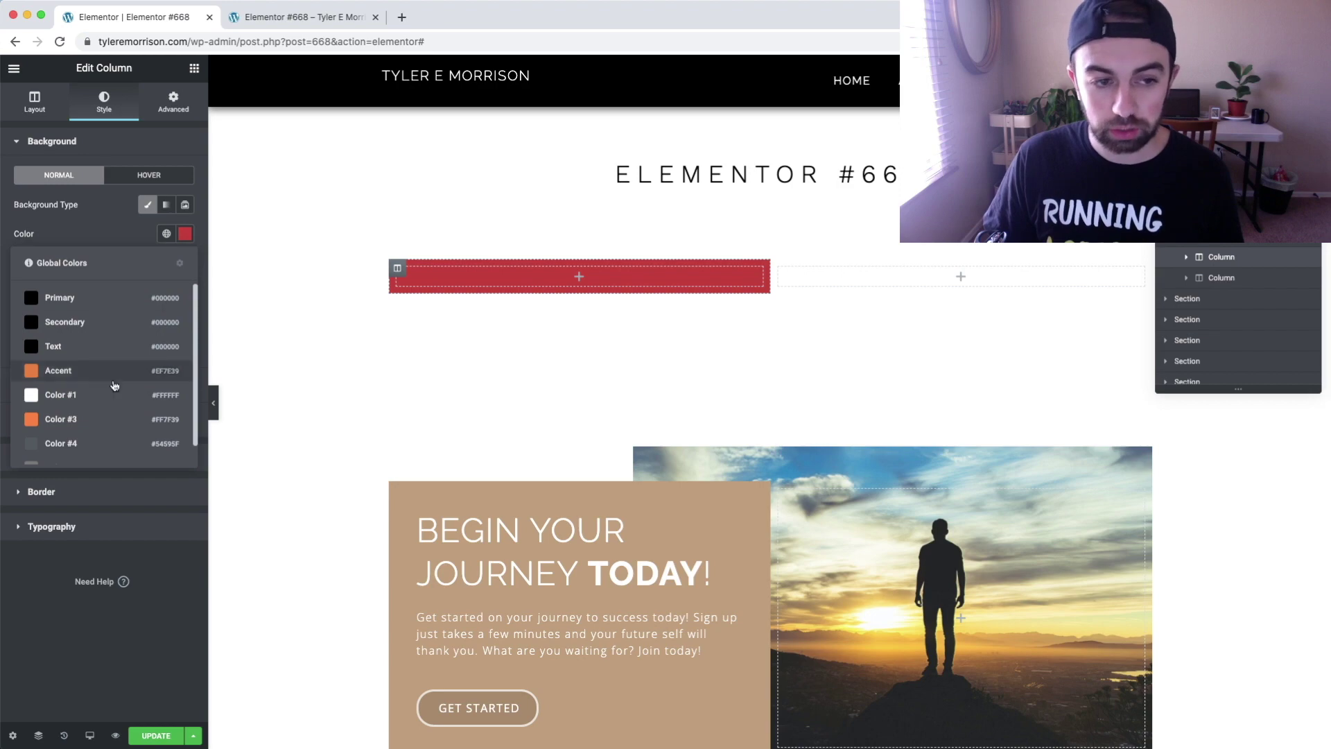
click(185, 235)
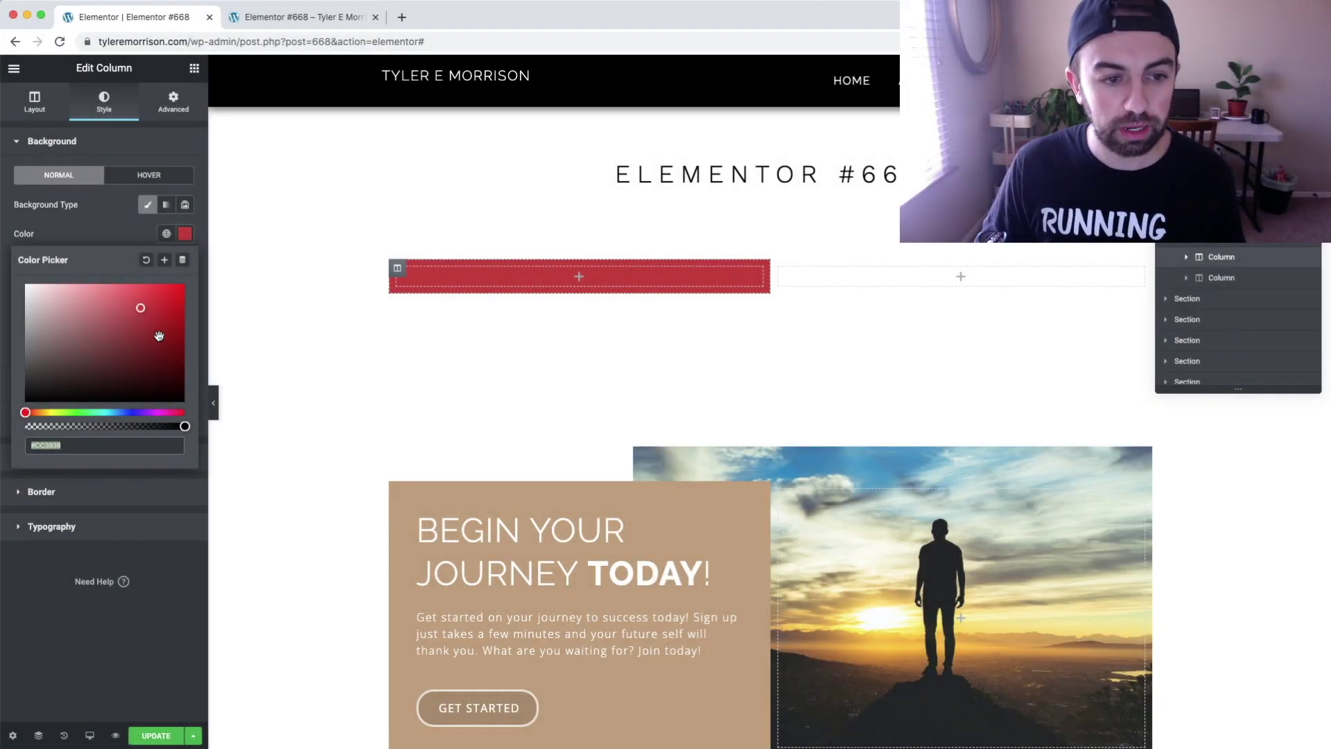
drag(111, 329, 143, 301)
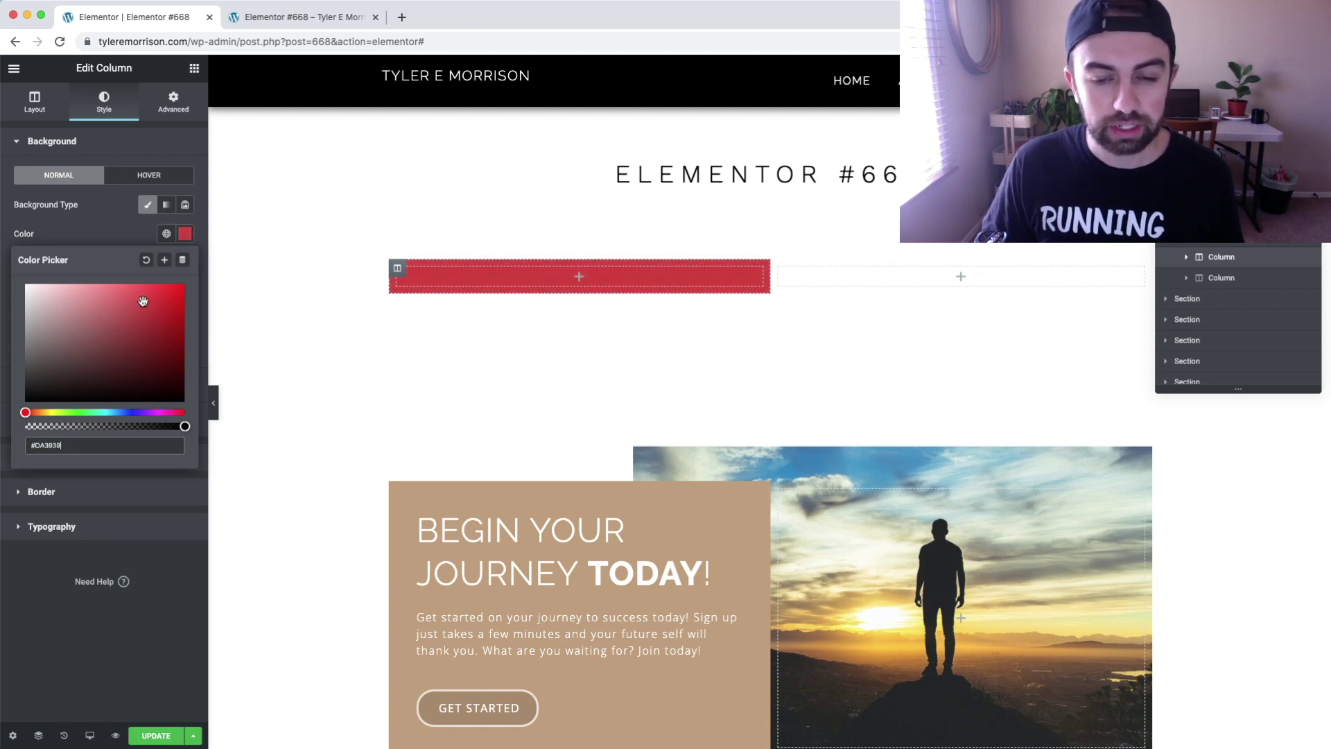
- Add Heading, Text Editor and Button widgets to the red column, then undo the demo
click(19, 68)
click(19, 68)
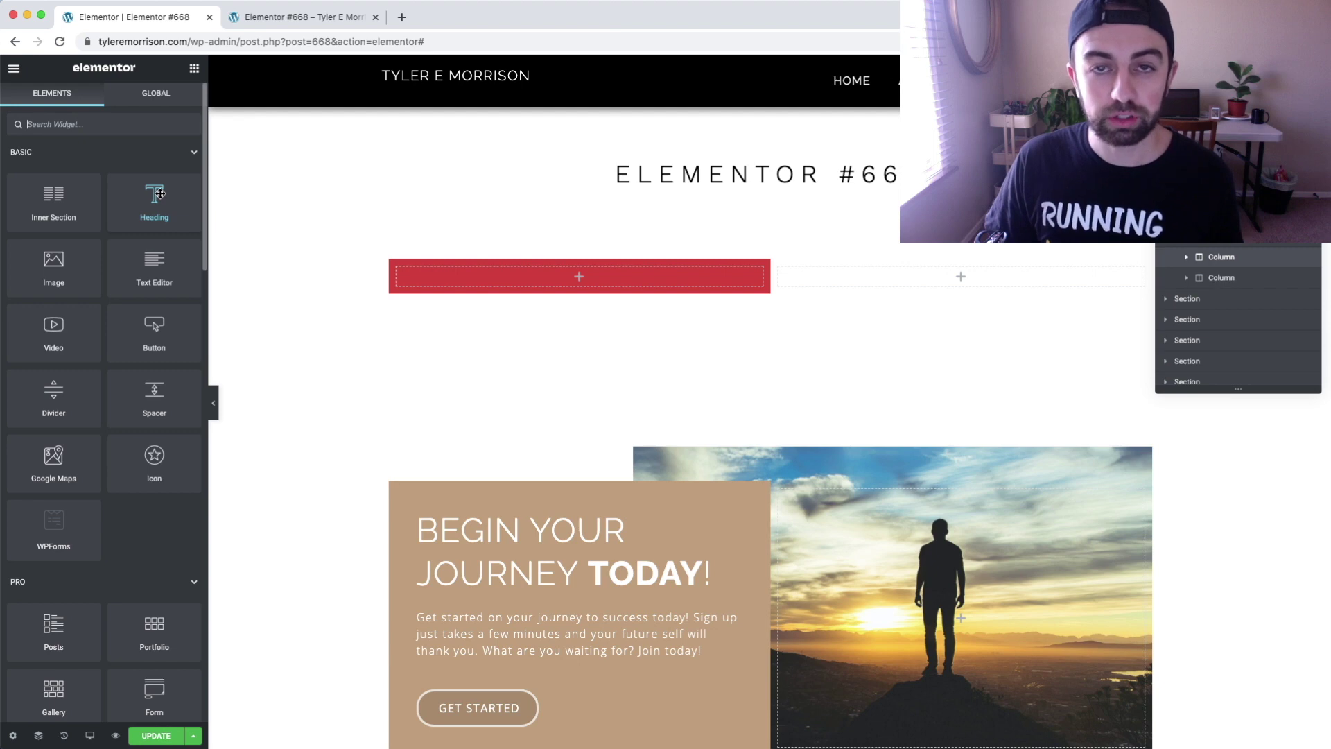
drag(159, 194, 551, 277)
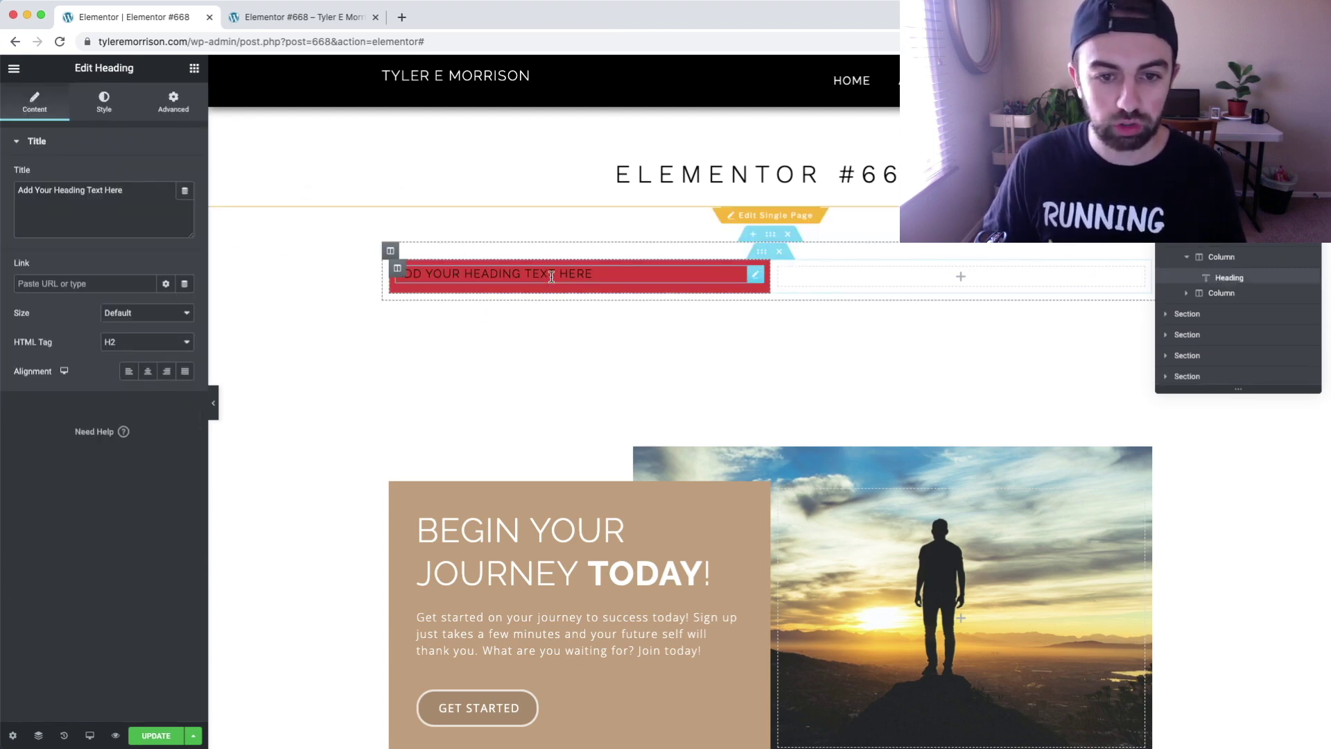
click(18, 70)
click(18, 70)
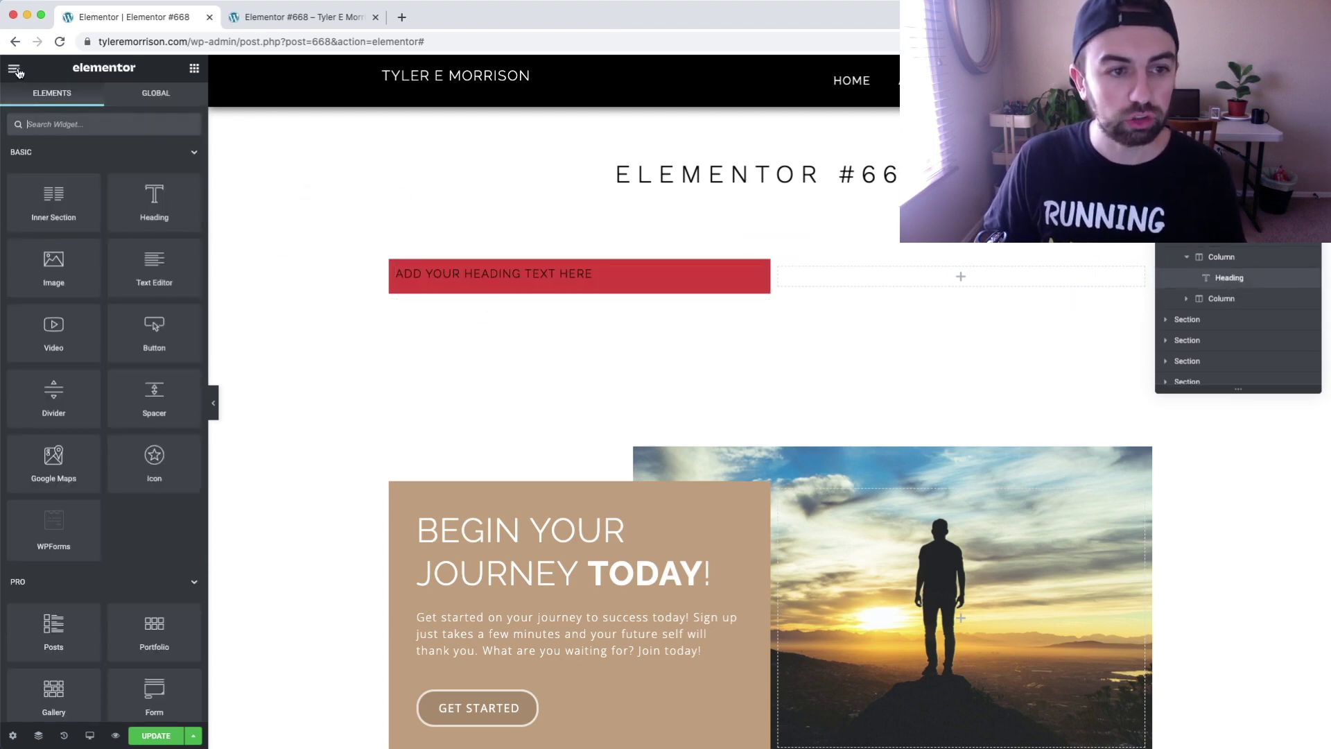
click(18, 70)
click(18, 70)
drag(141, 285, 500, 278)
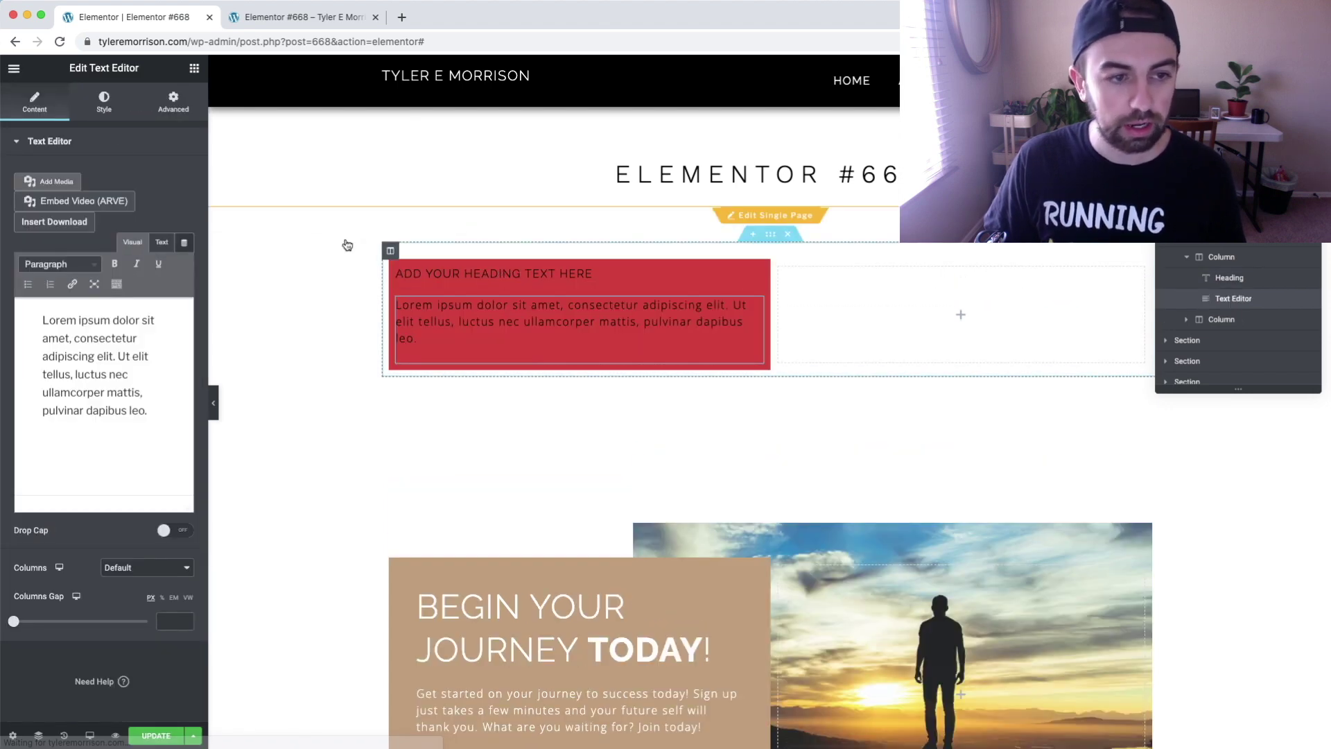
click(16, 69)
click(15, 69)
drag(154, 332, 547, 358)
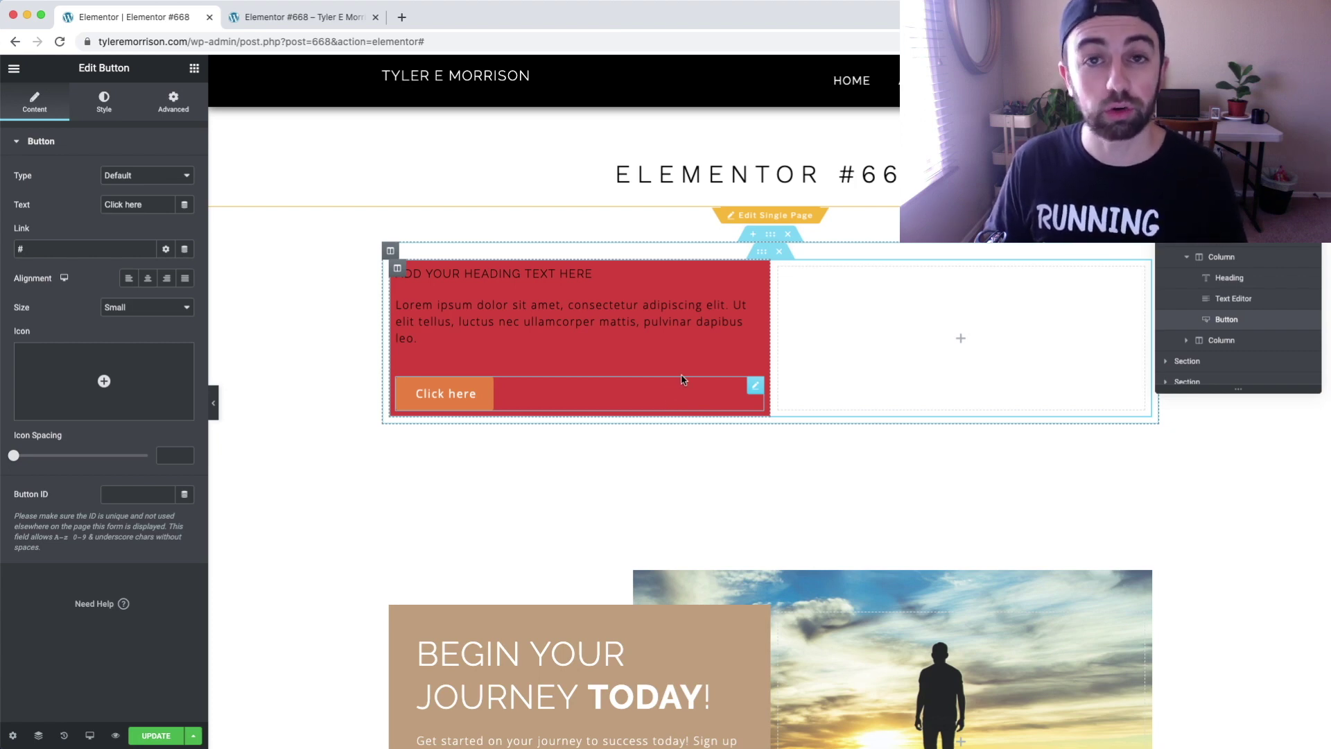
key(super+z)
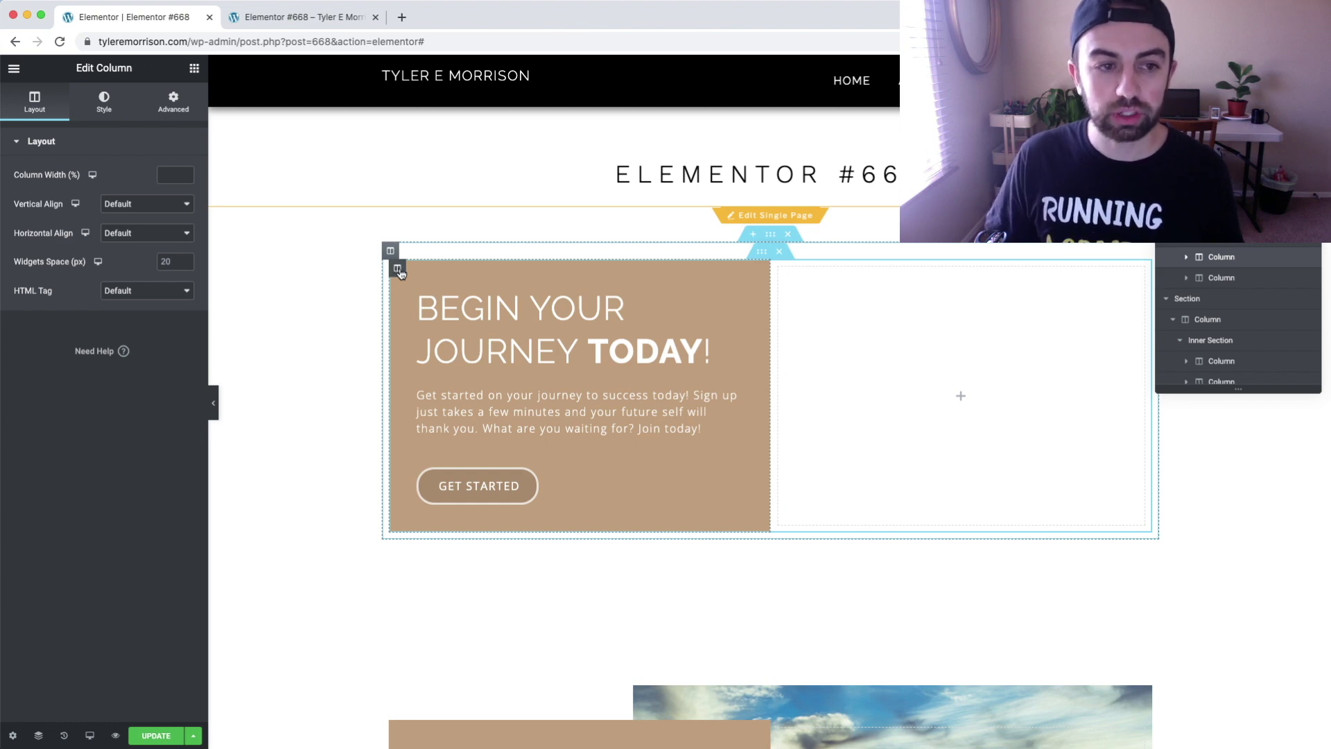
- Set the left column's Advanced padding to 40 on top, right, bottom and left
click(162, 107)
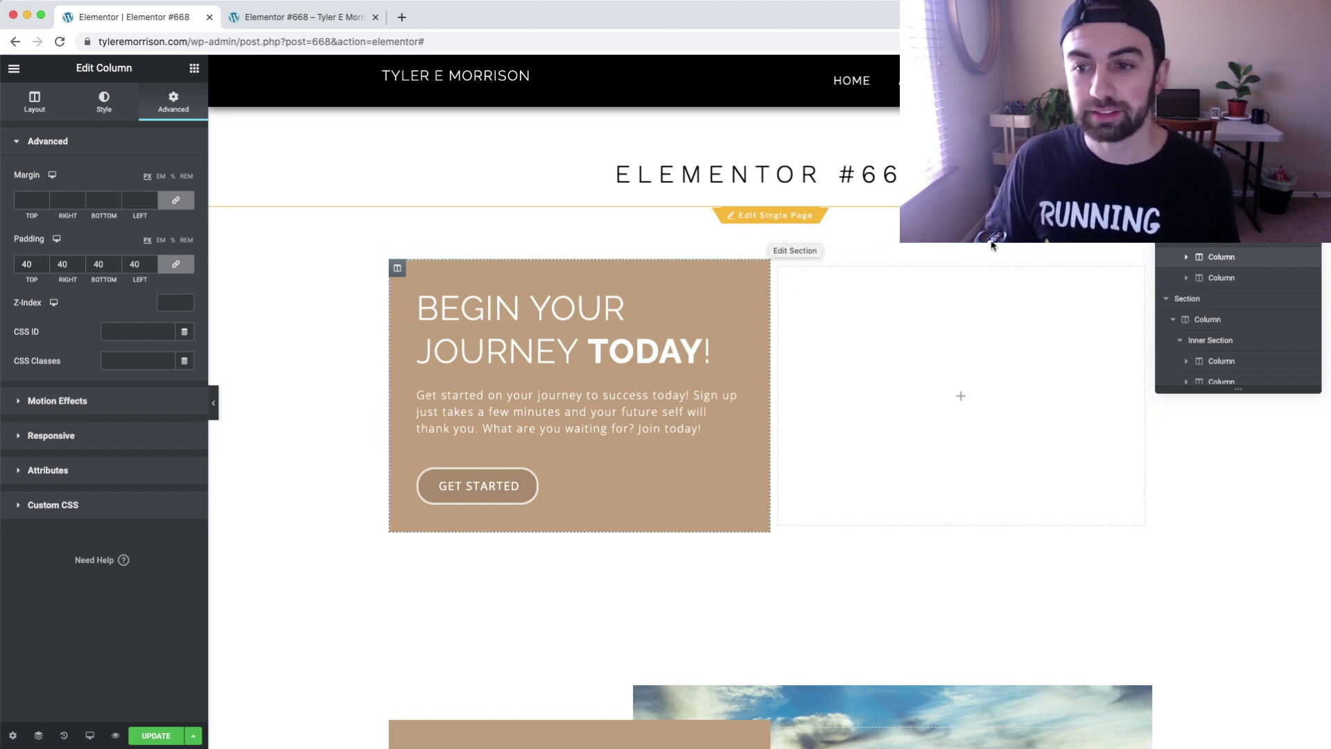
- Set the sunset-silhouette photo as the section's classic background image
click(1186, 235)
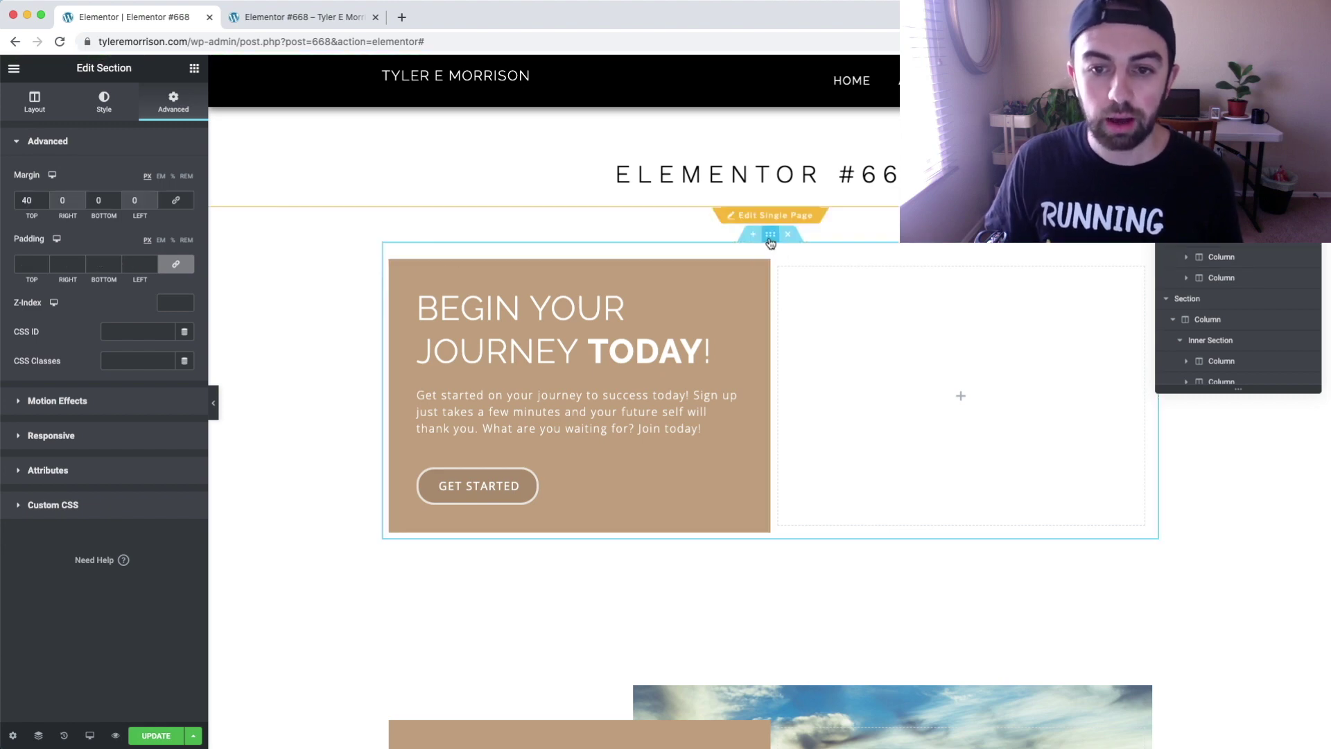
click(106, 95)
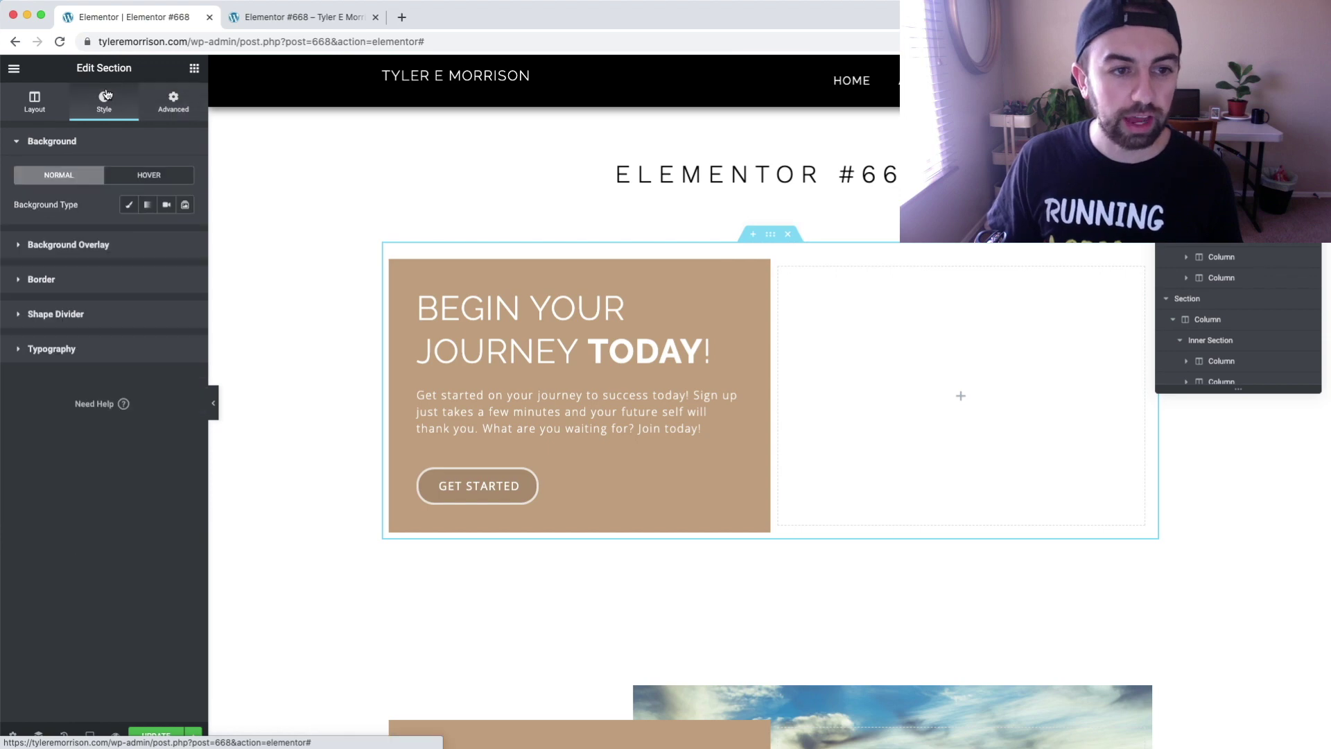
click(128, 207)
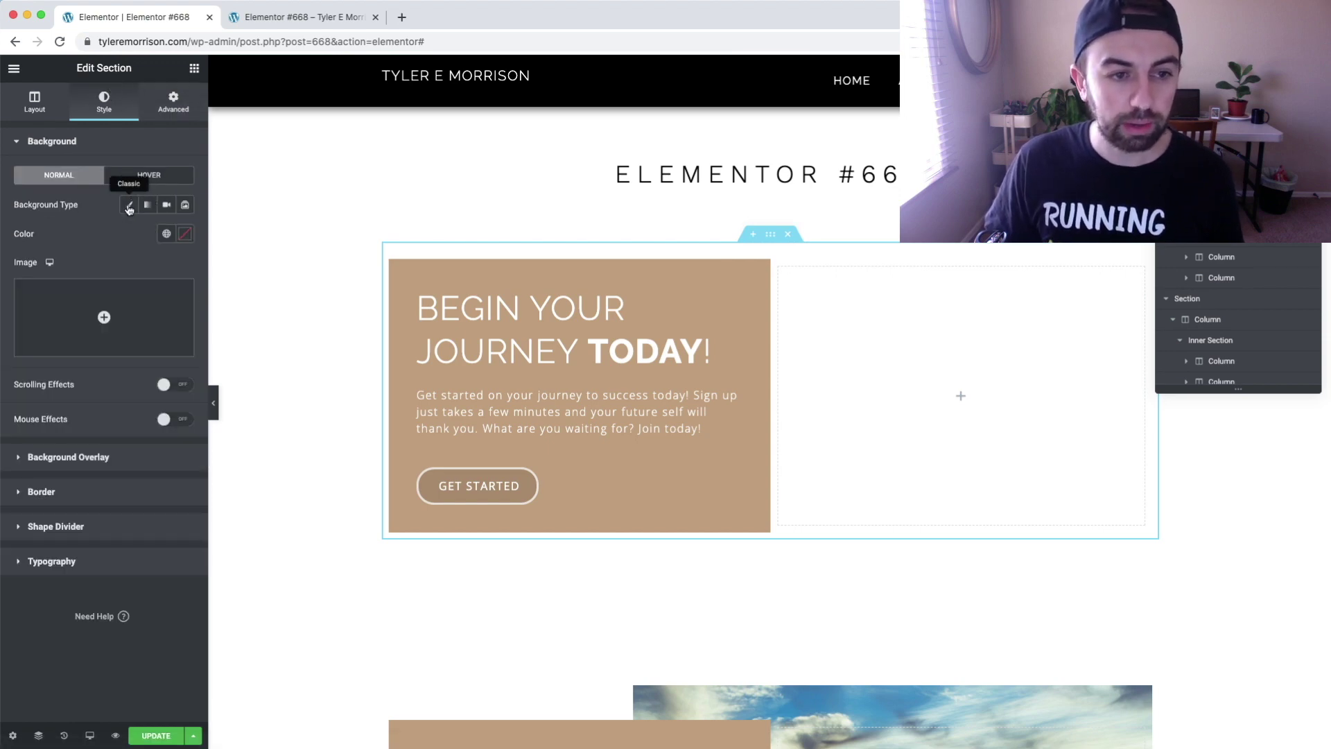
click(109, 318)
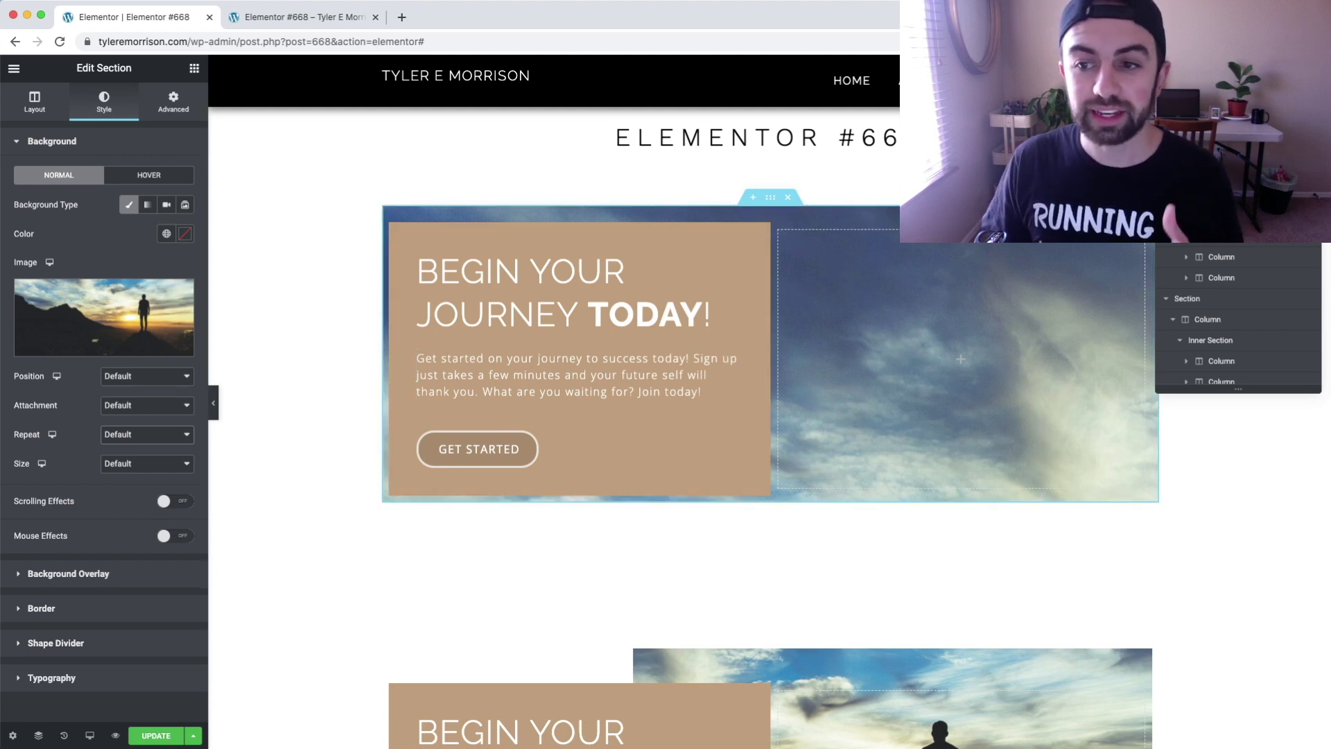
mouse_move(130, 310)
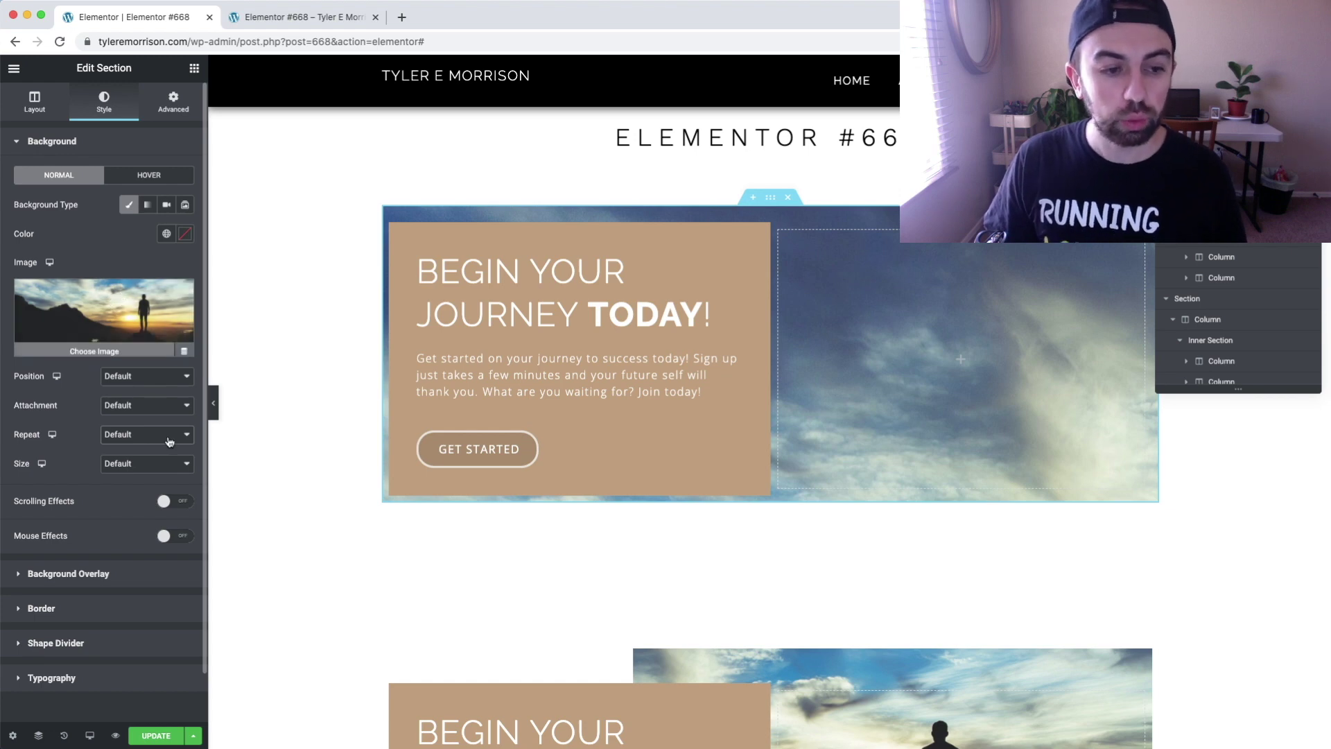
- Set the background image to Cover size, No-repeat and Center Right position
click(140, 467)
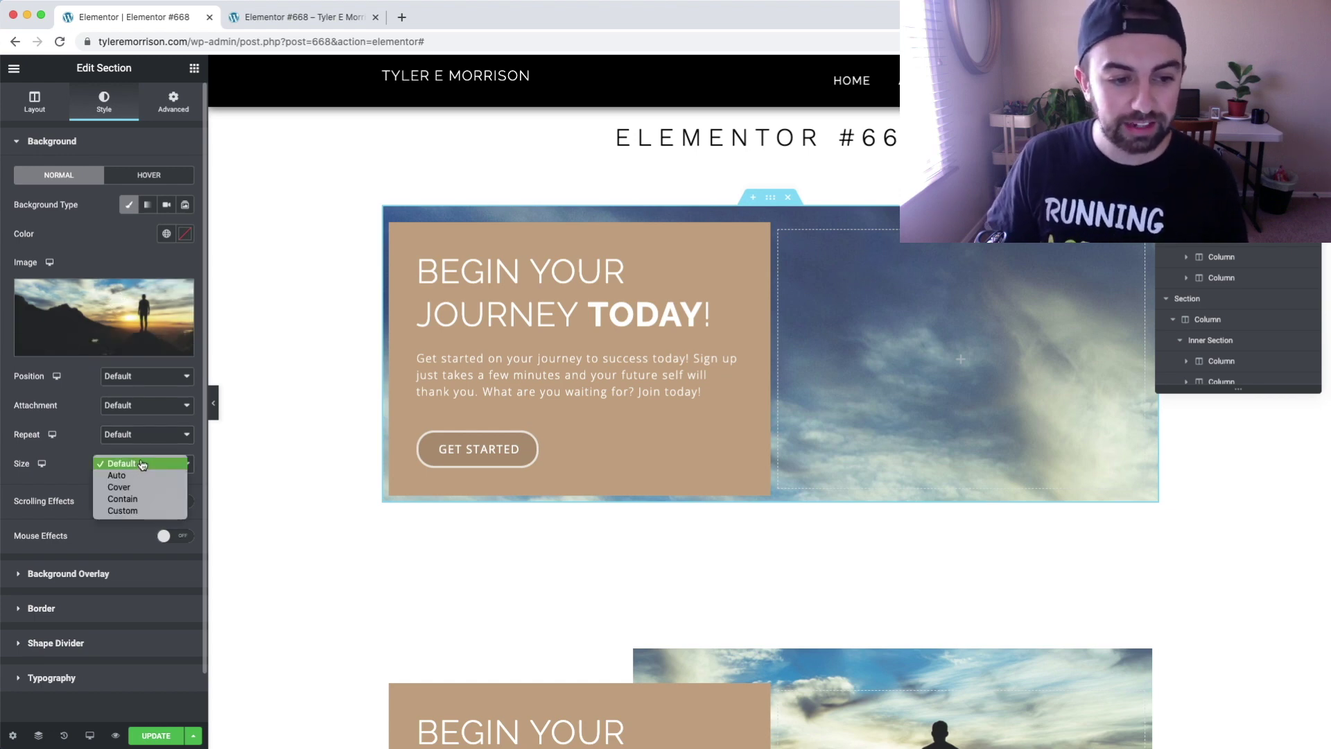
click(158, 487)
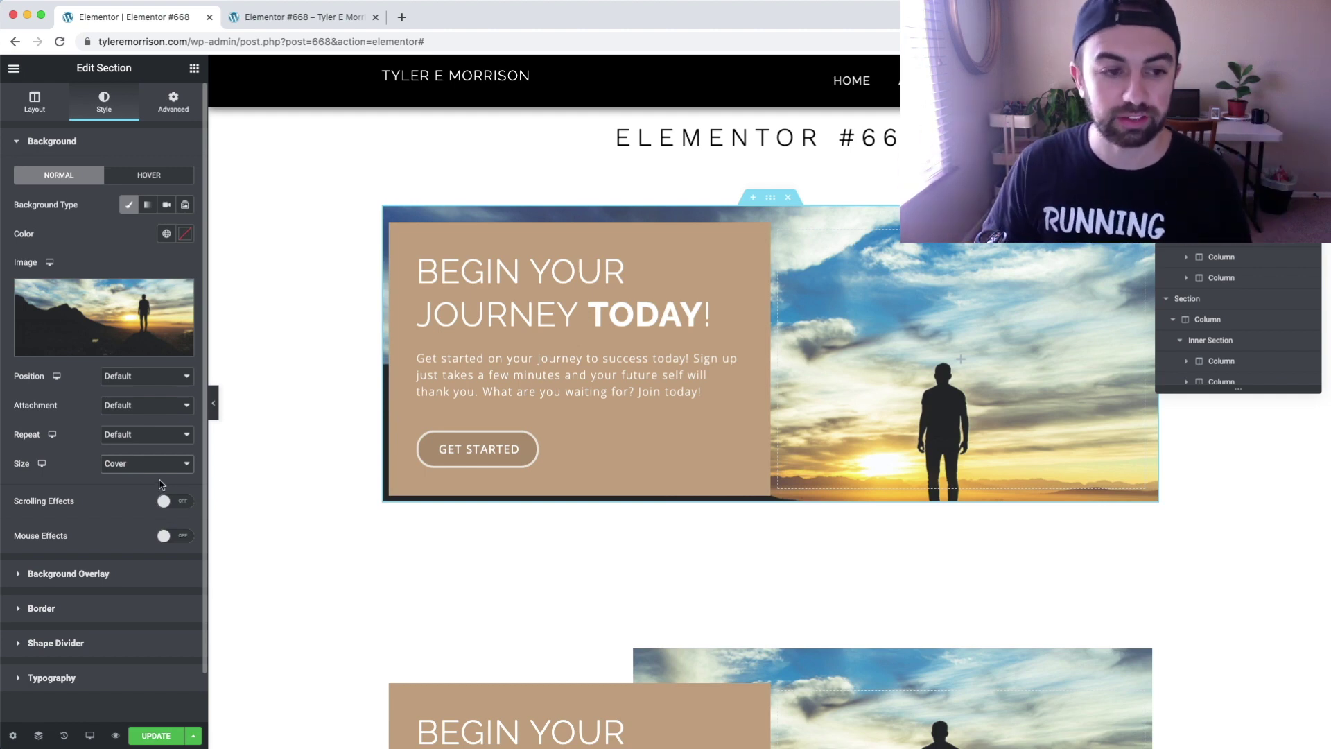
click(164, 434)
click(147, 446)
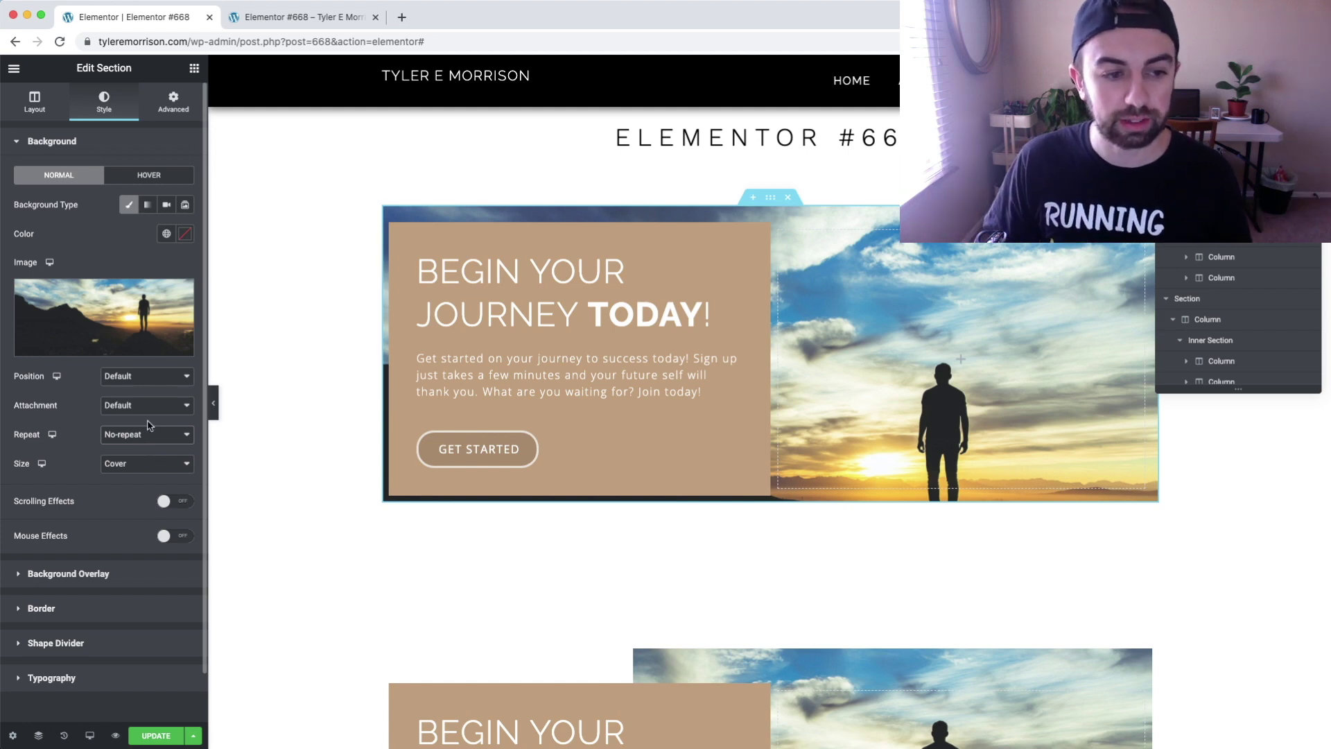
click(144, 378)
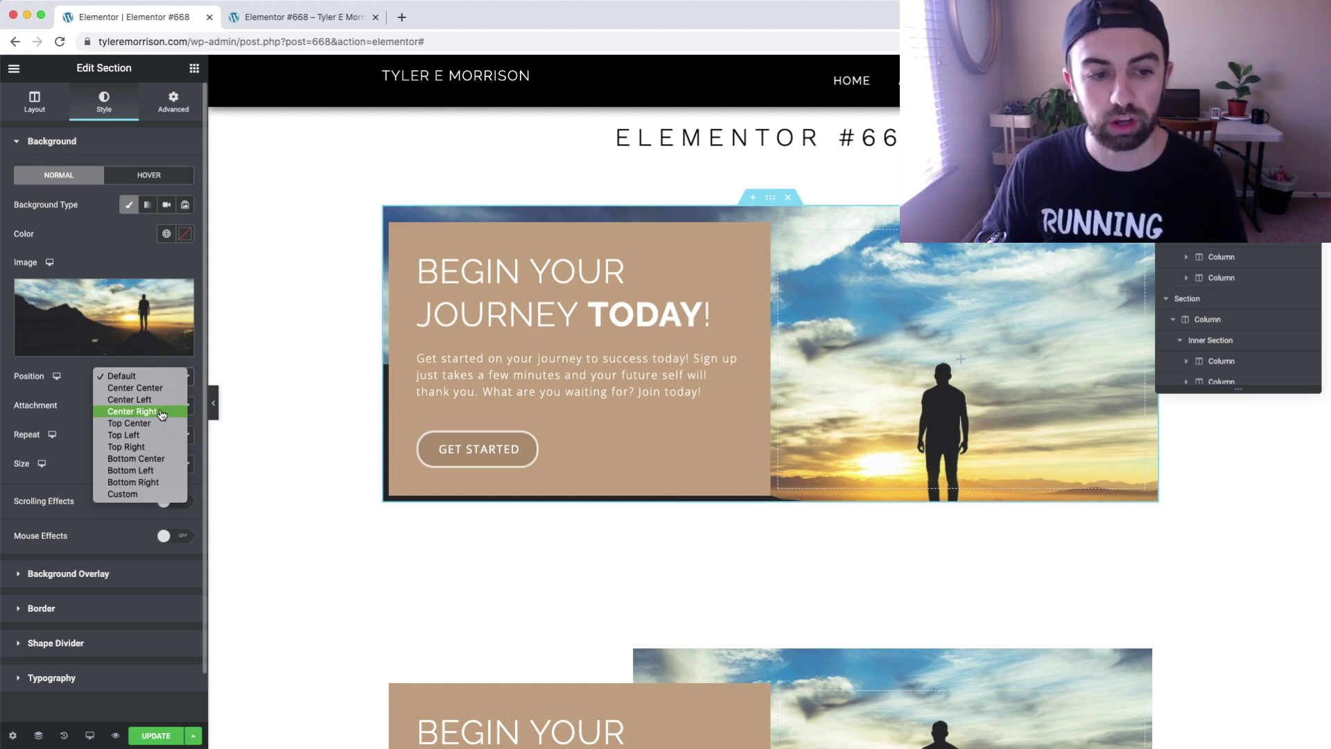
click(132, 411)
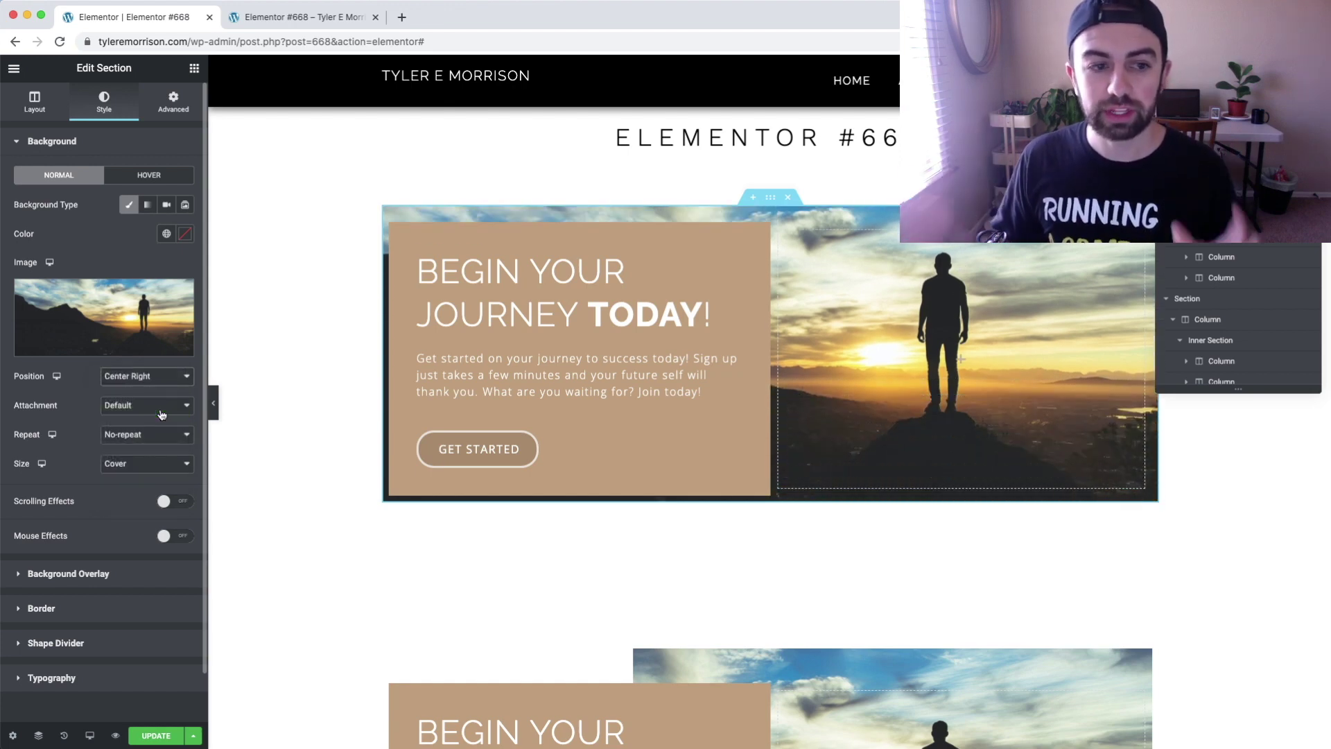
click(167, 383)
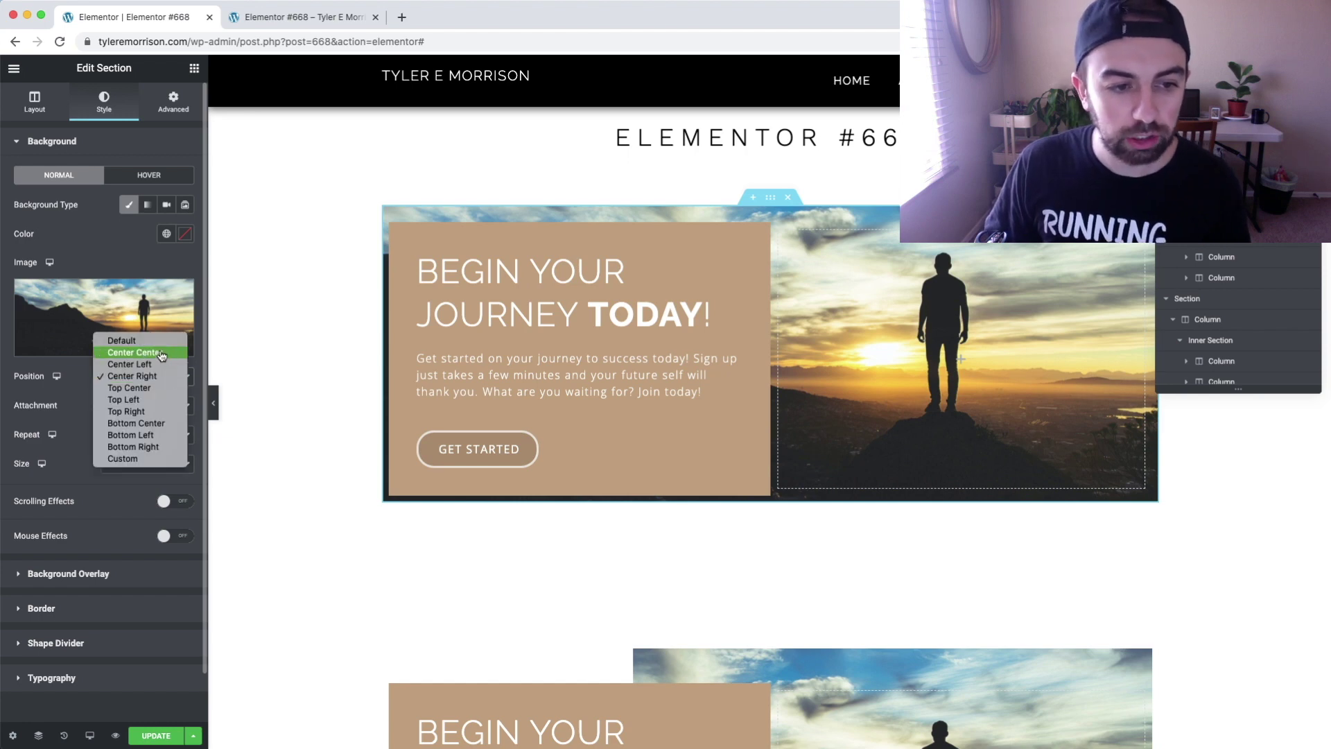
click(161, 355)
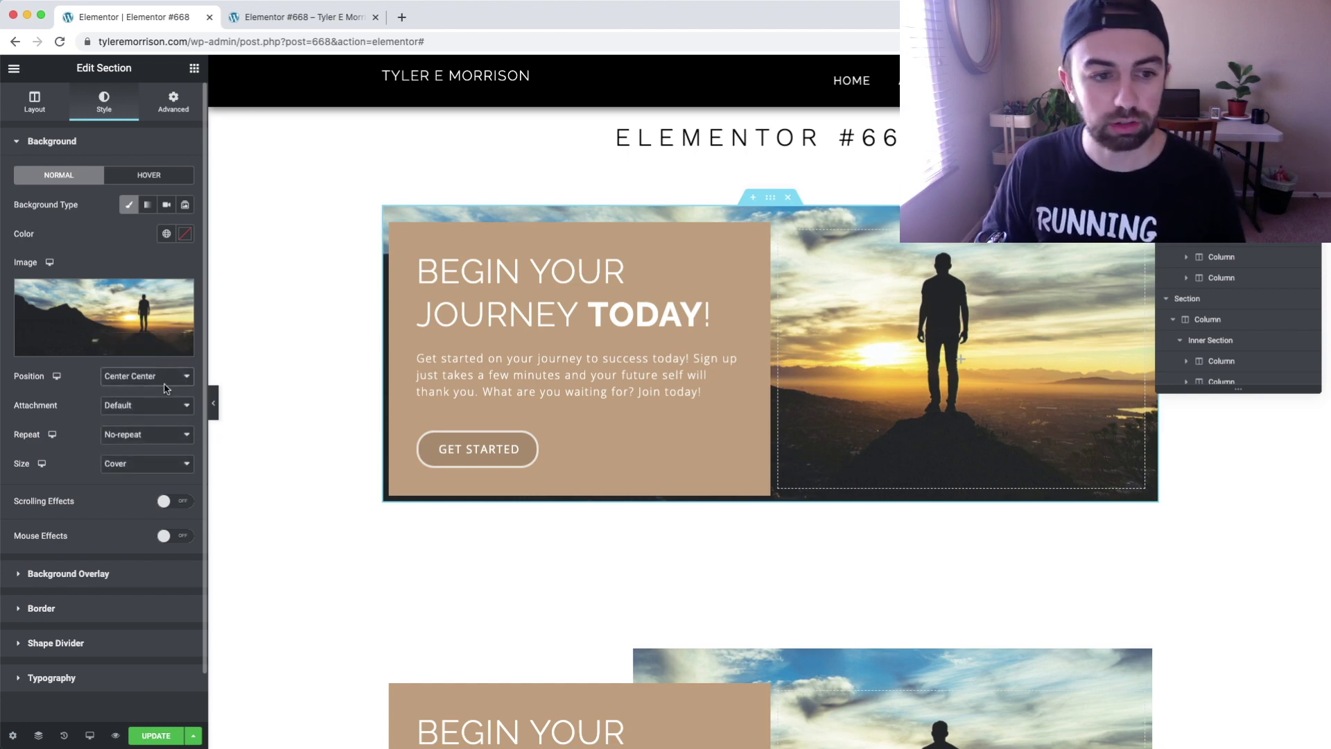
click(166, 389)
click(166, 400)
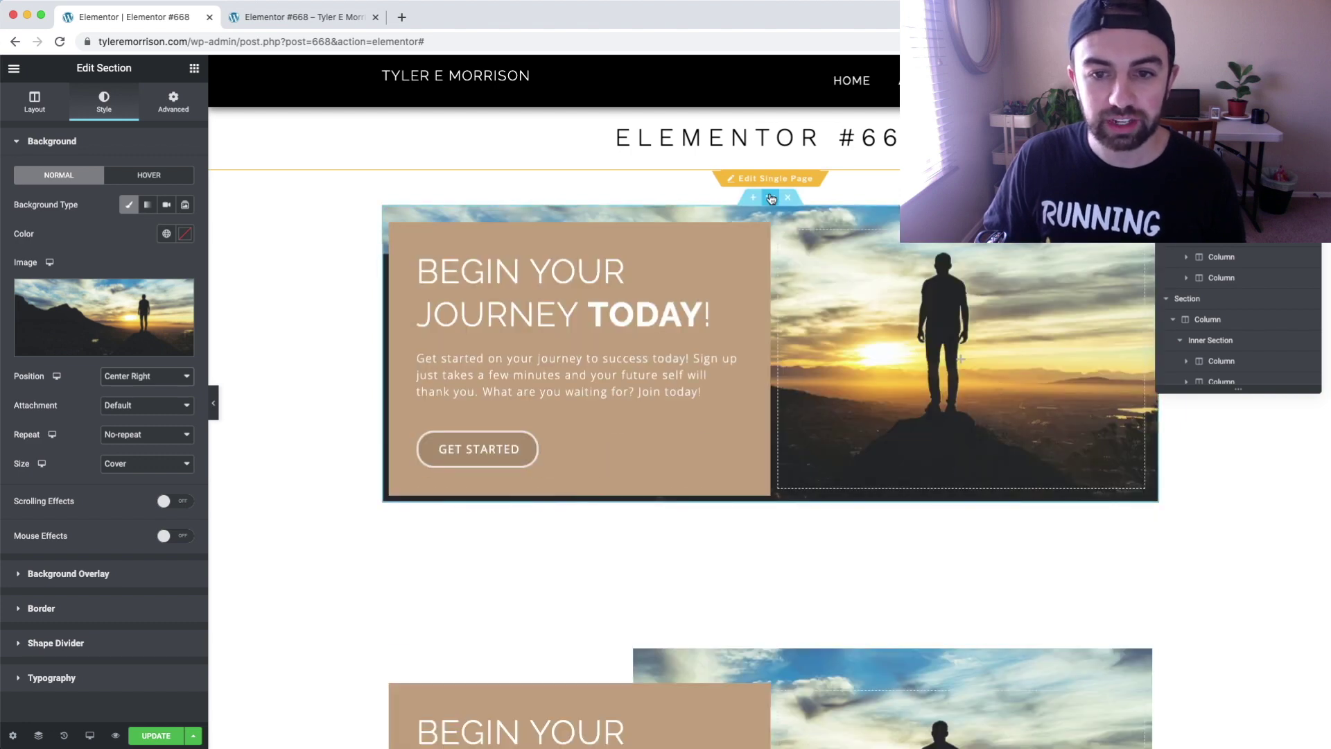
- Unlink the section's padding and set Top and Bottom to 50
click(170, 98)
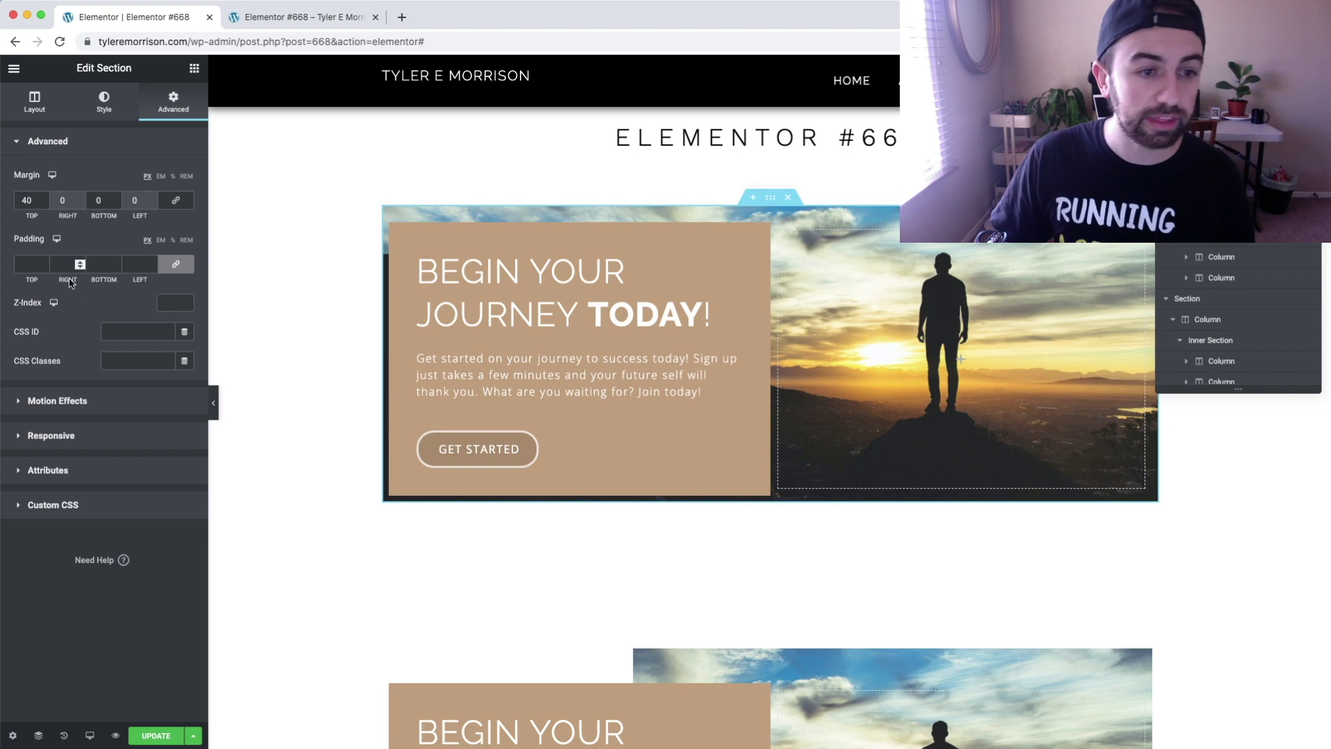
click(182, 269)
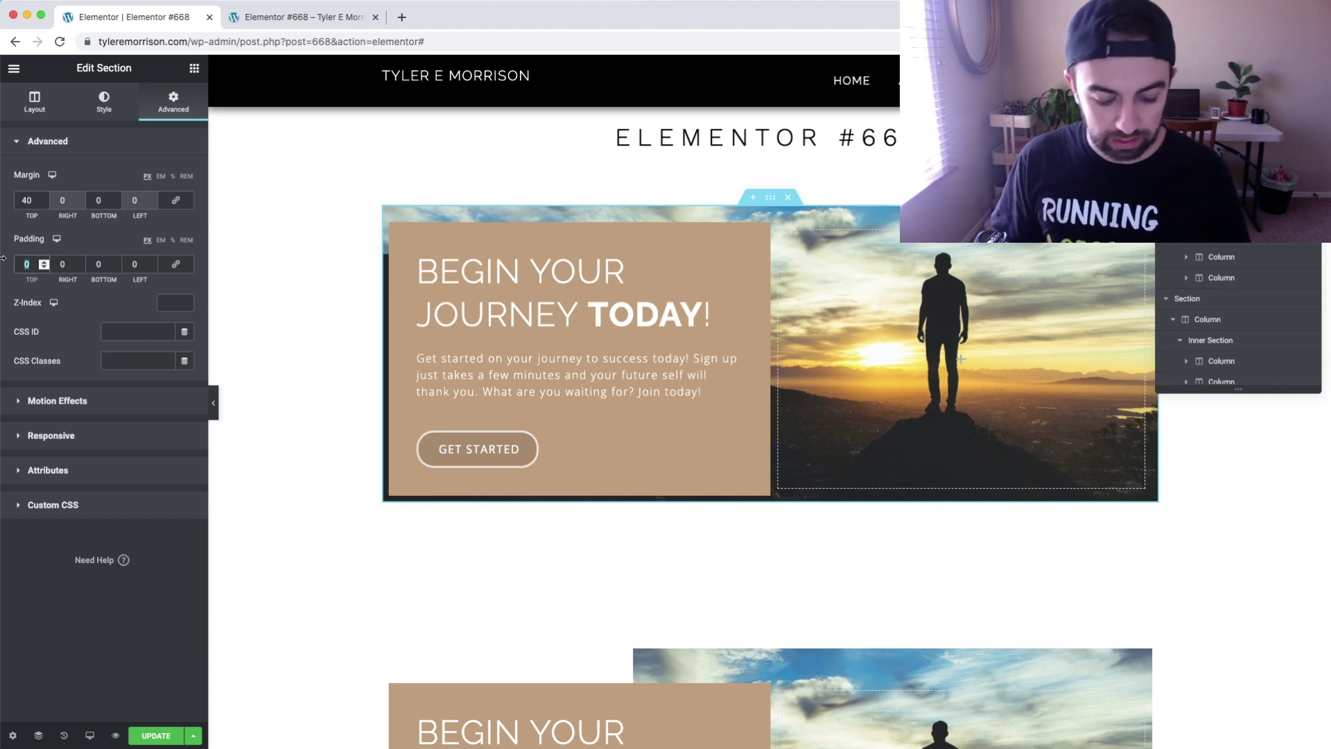
text(50)
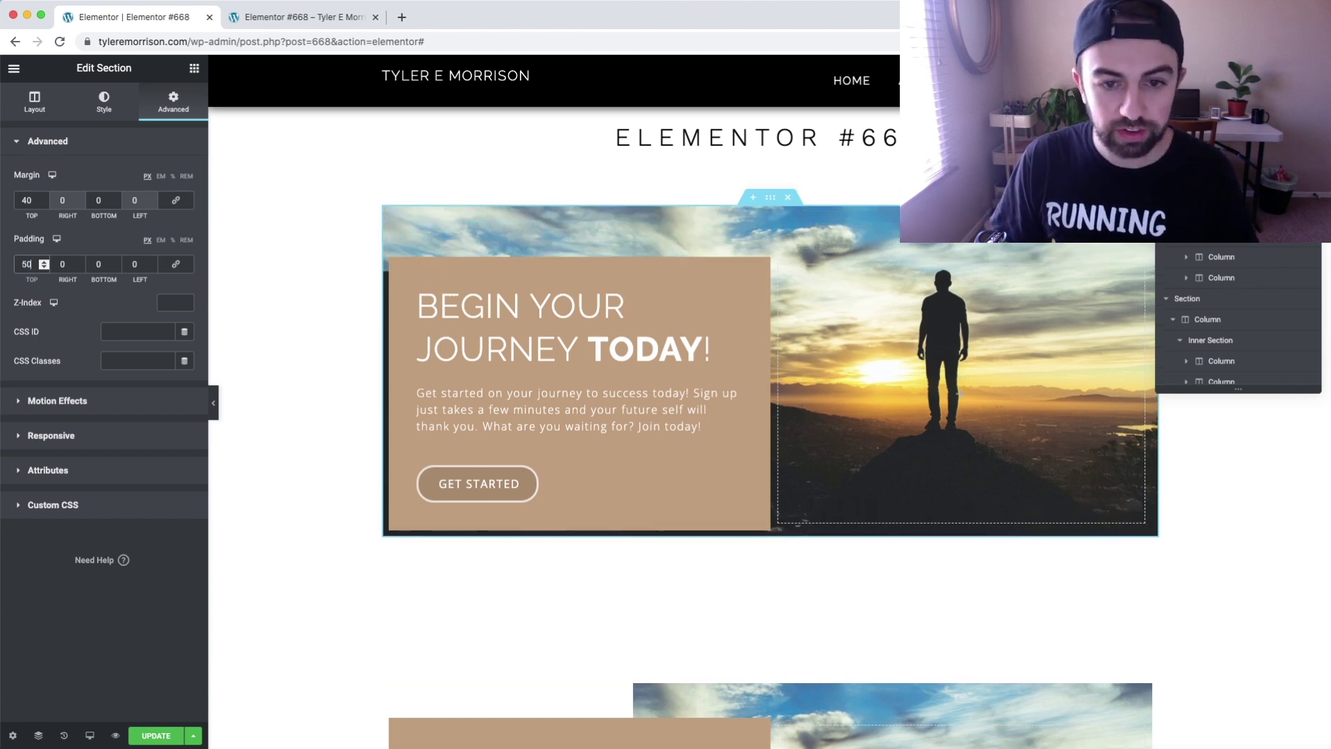
double_click(110, 265)
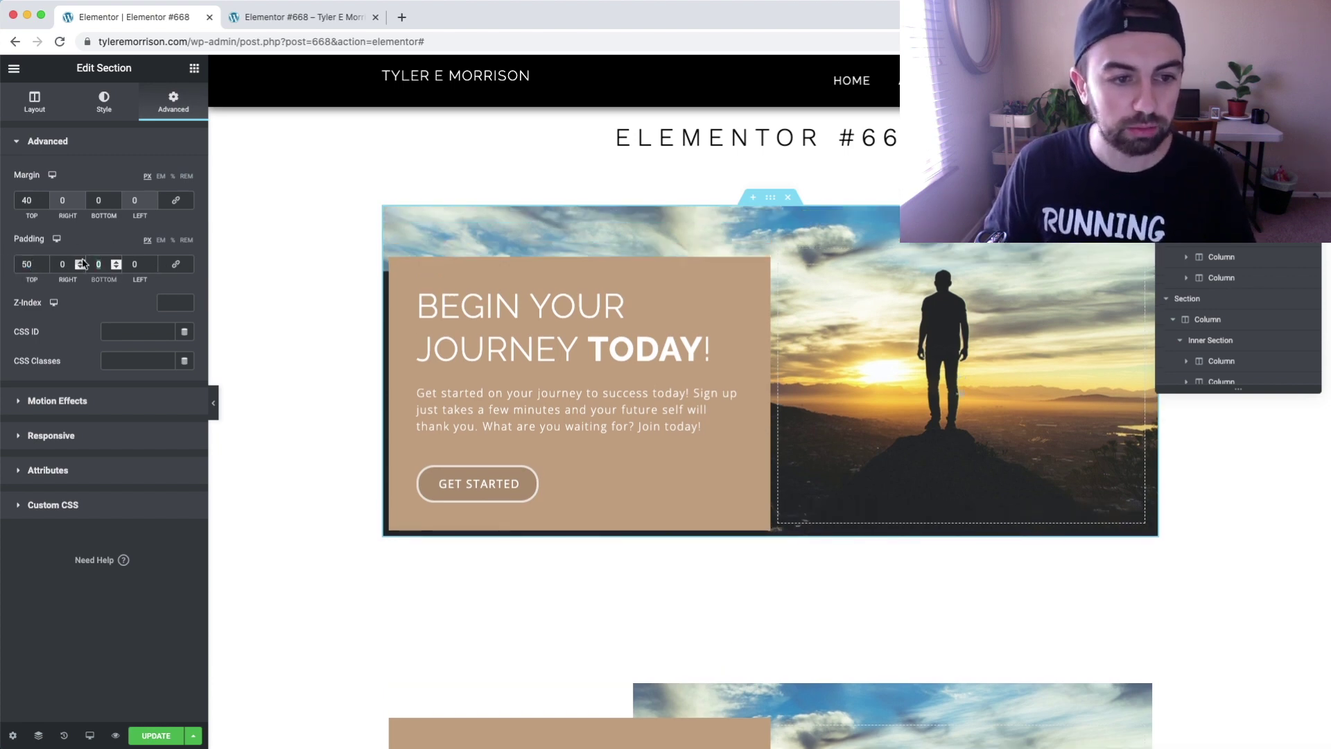
text(50)
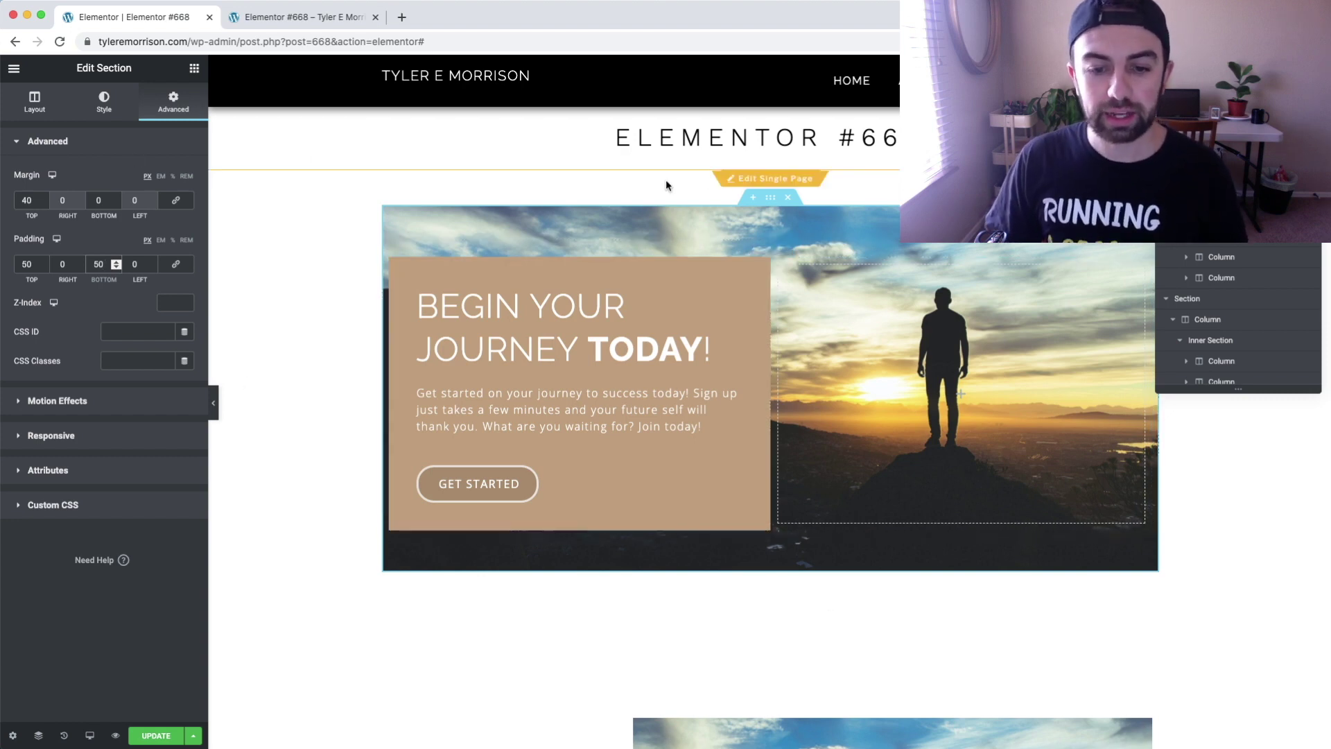
scroll(749, 275, down, 10)
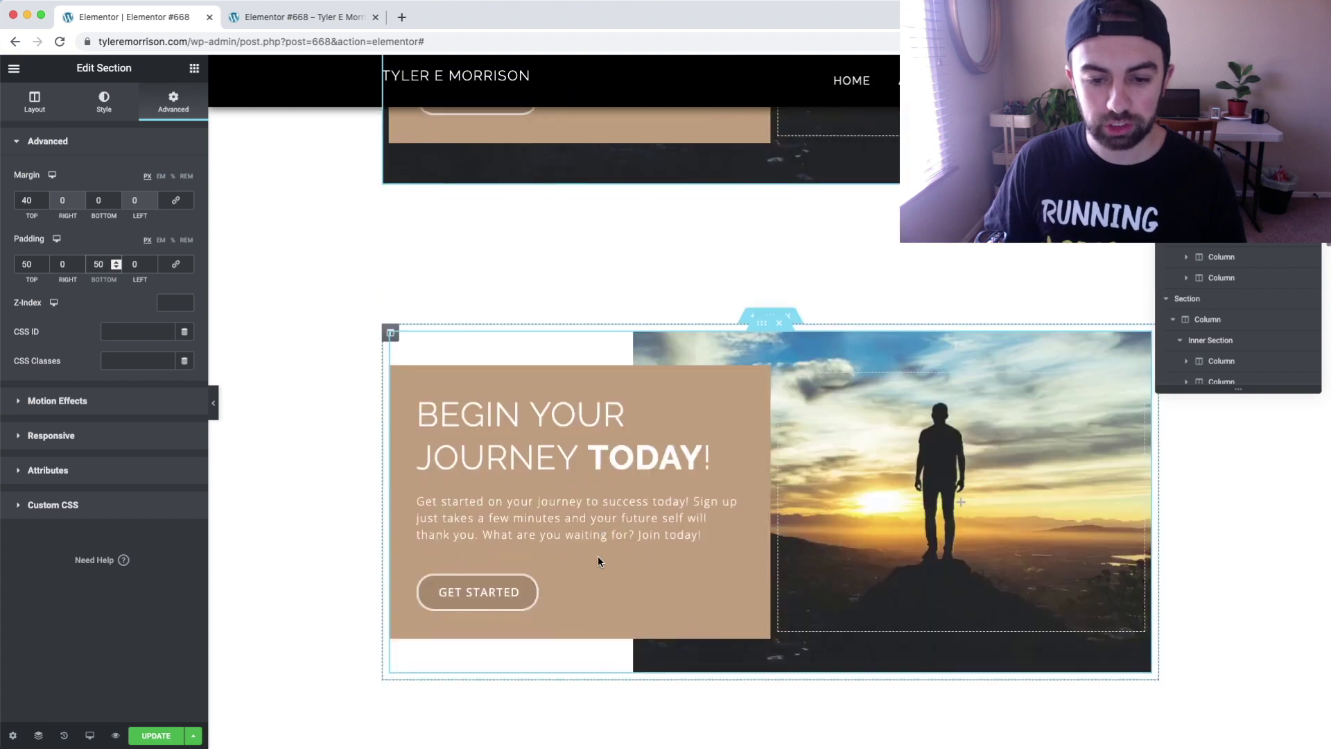
scroll(598, 560, down, 1)
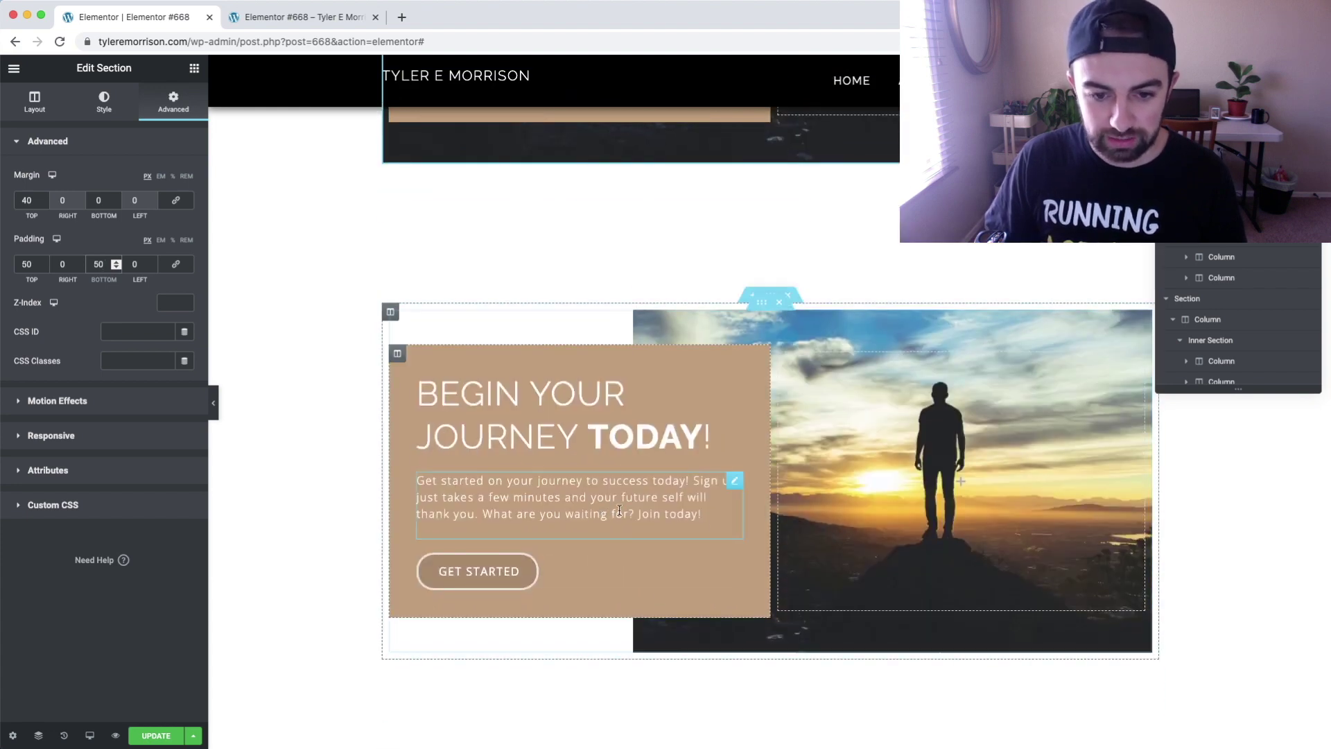
scroll(777, 331, up, 10)
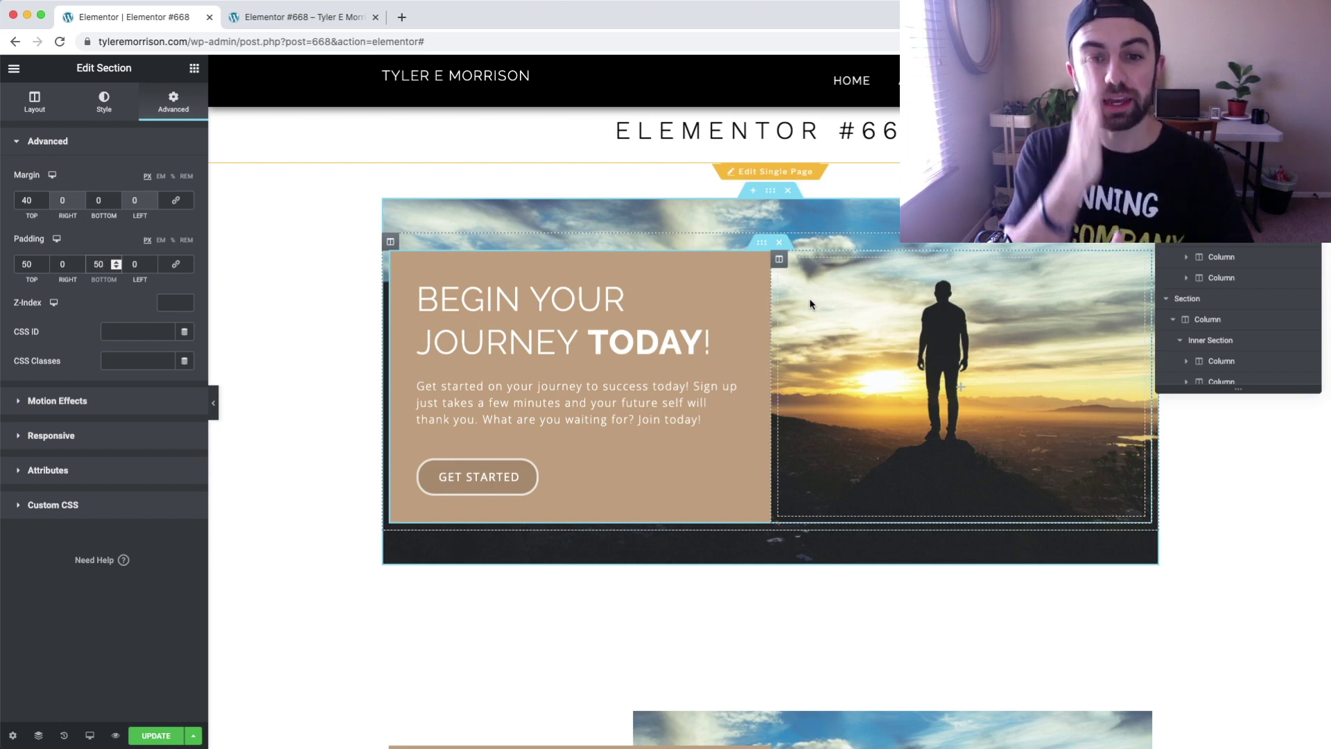
scroll(842, 294, down, 3)
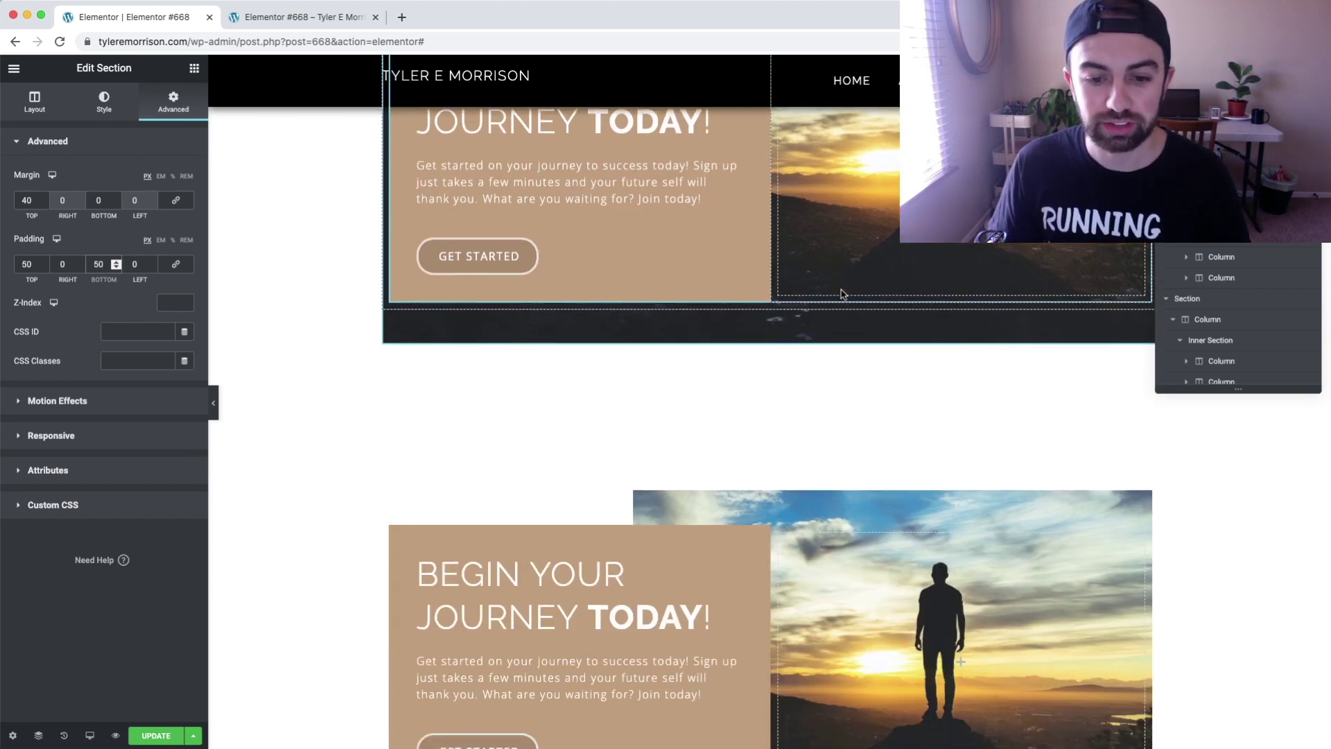
scroll(722, 282, up, 2)
scroll(722, 283, up, 2)
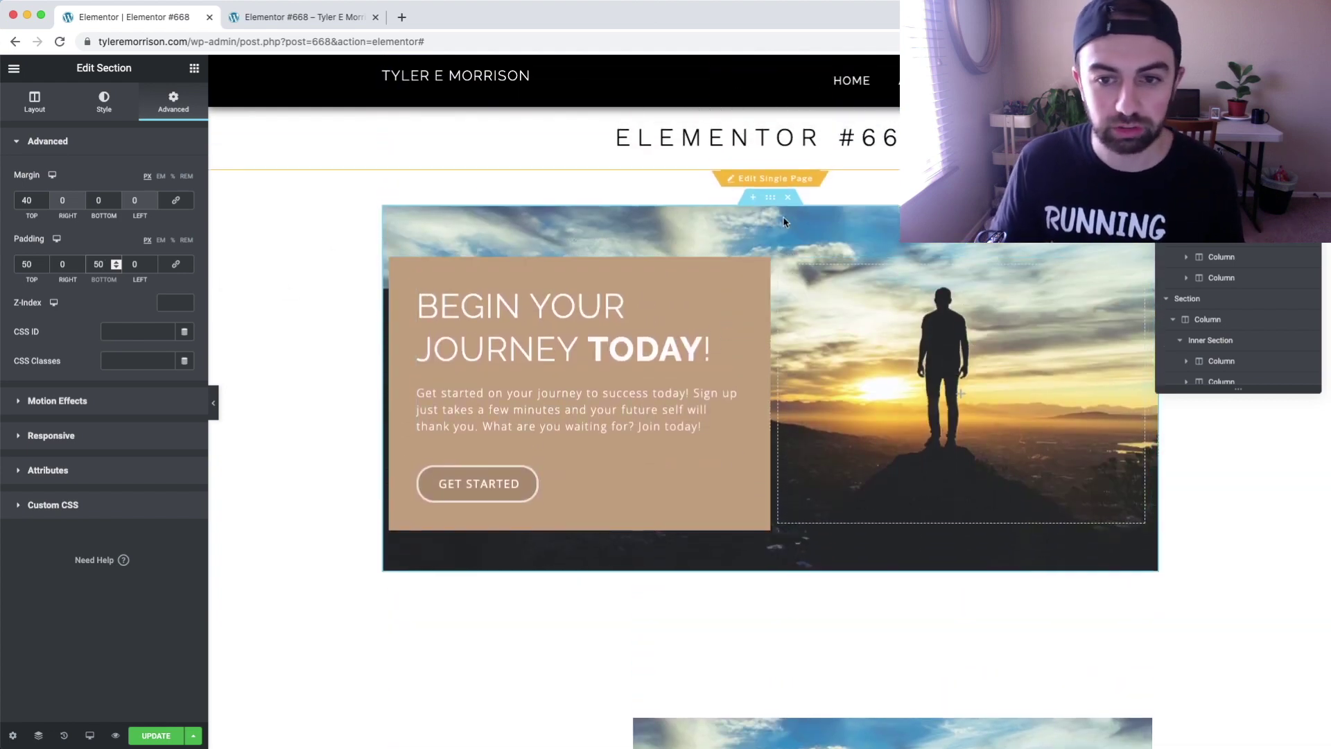
- Switch the section's Background Overlay to Gradient with #FFFFFF as the first colour
click(102, 103)
mouse_move(92, 342)
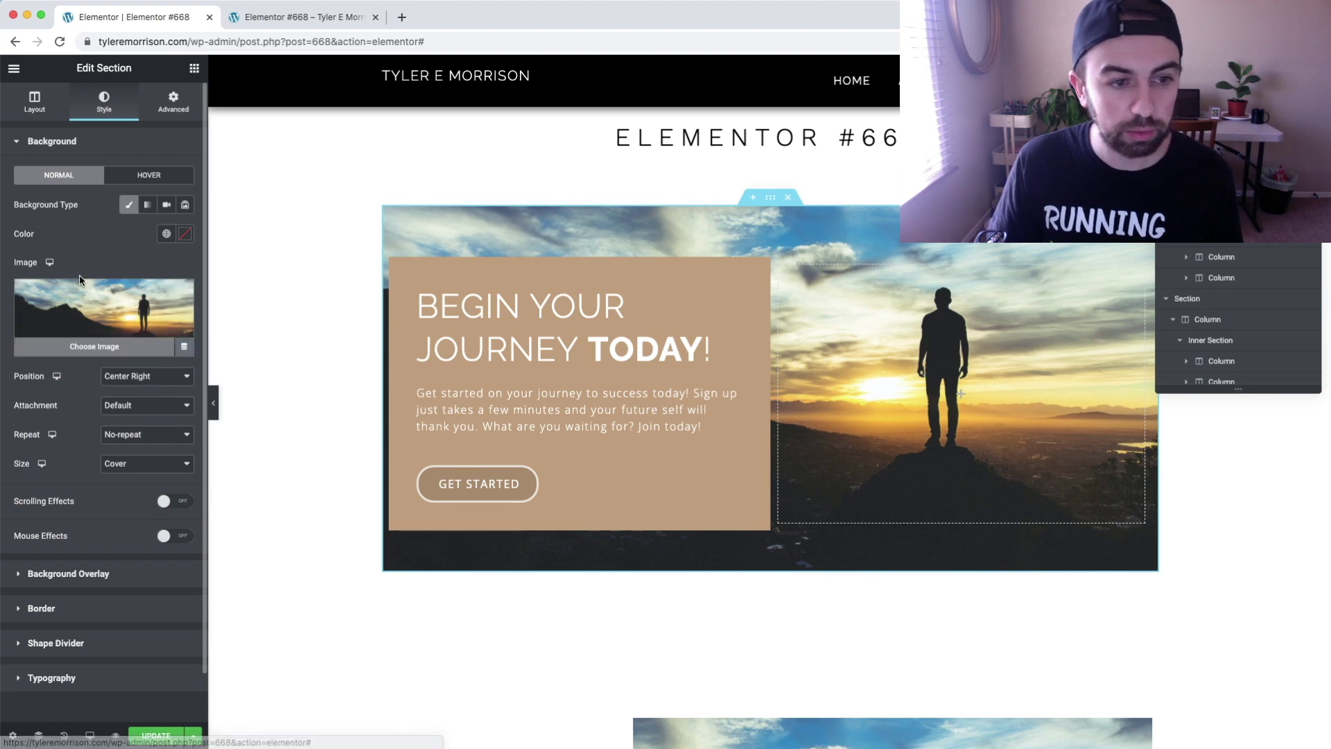
scroll(93, 324, down, 1)
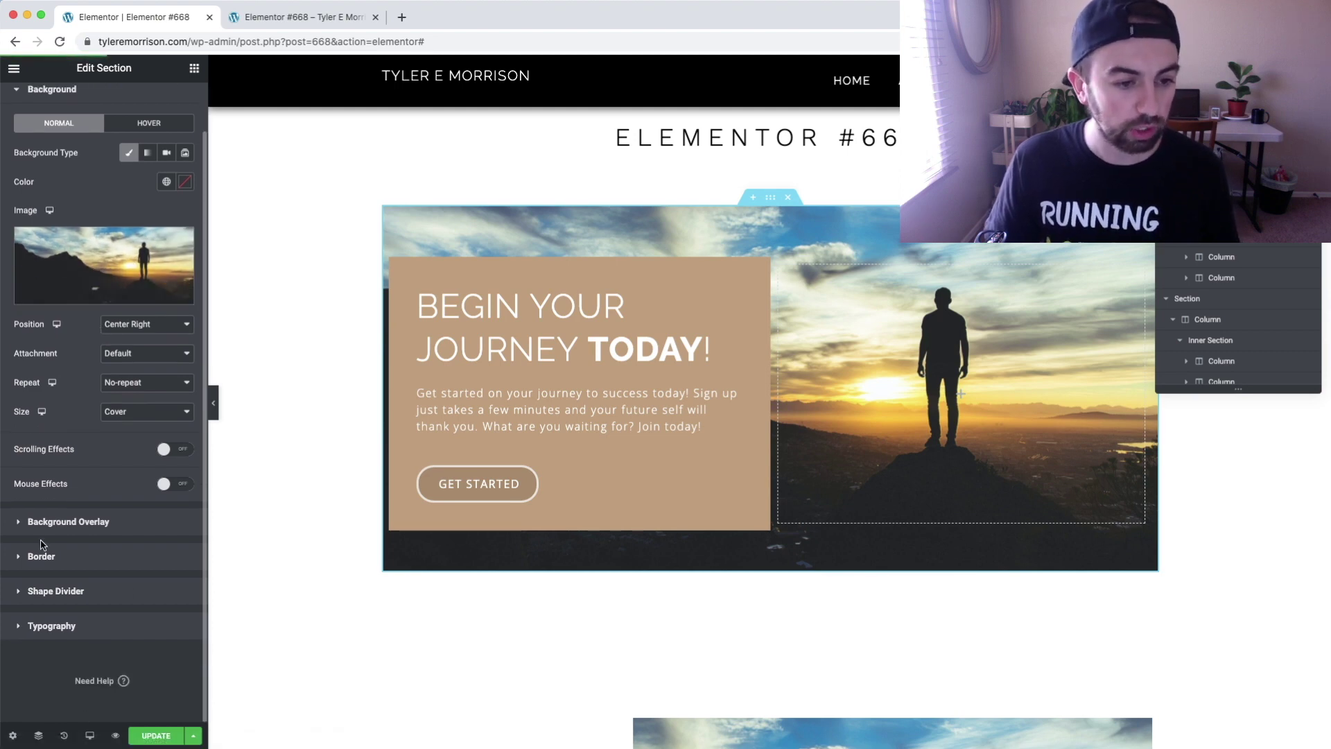
click(20, 522)
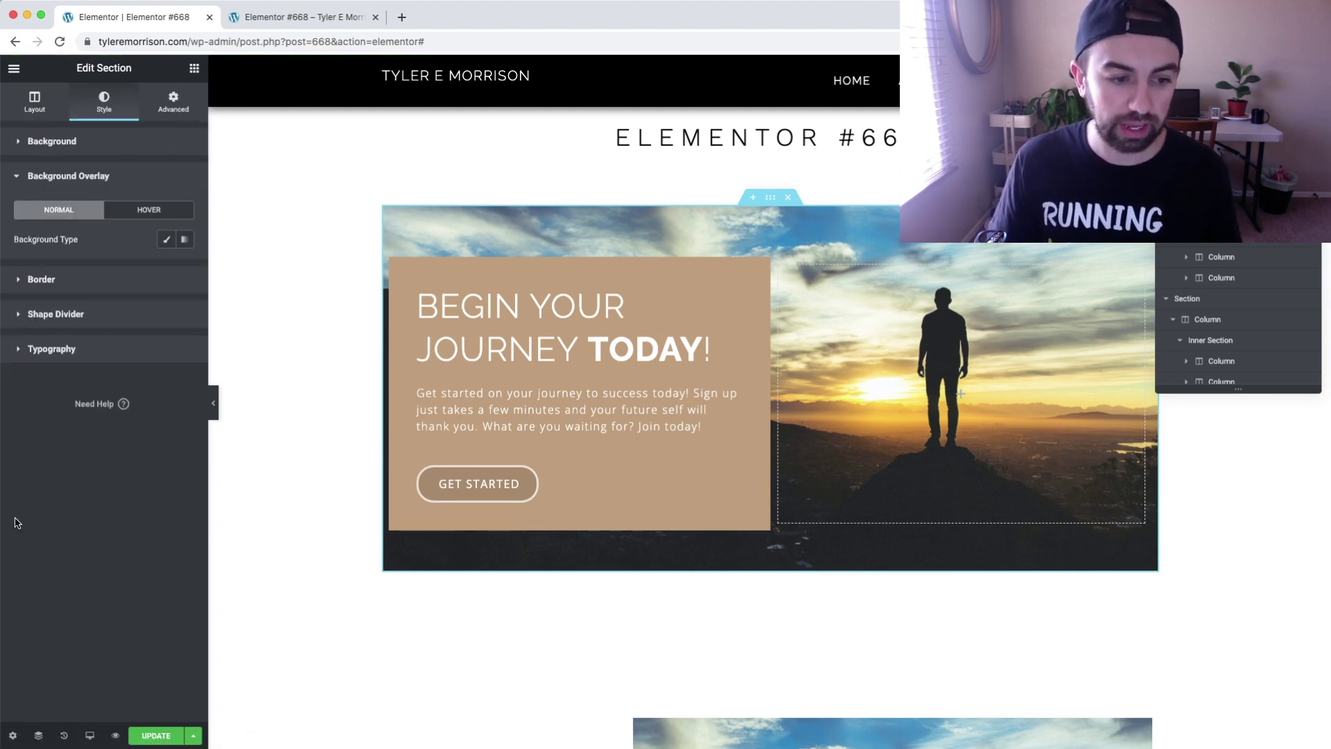
click(185, 240)
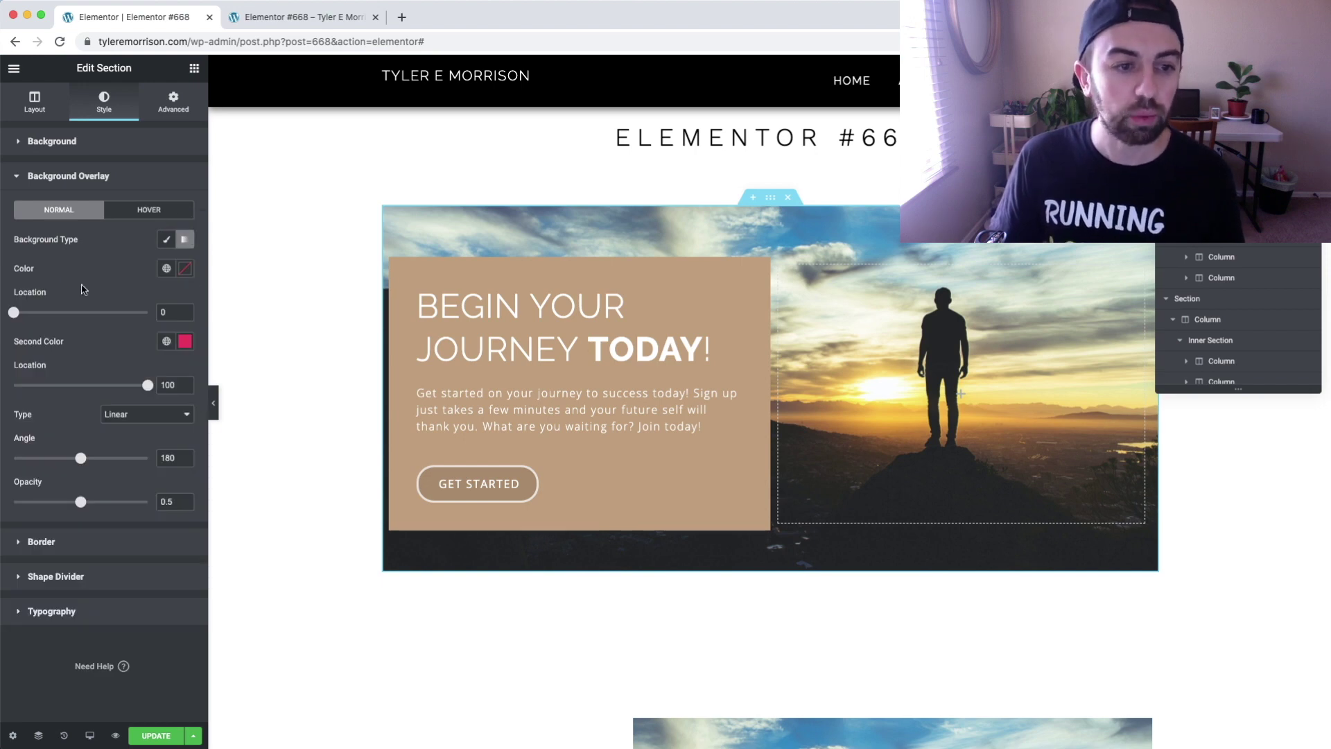
click(184, 270)
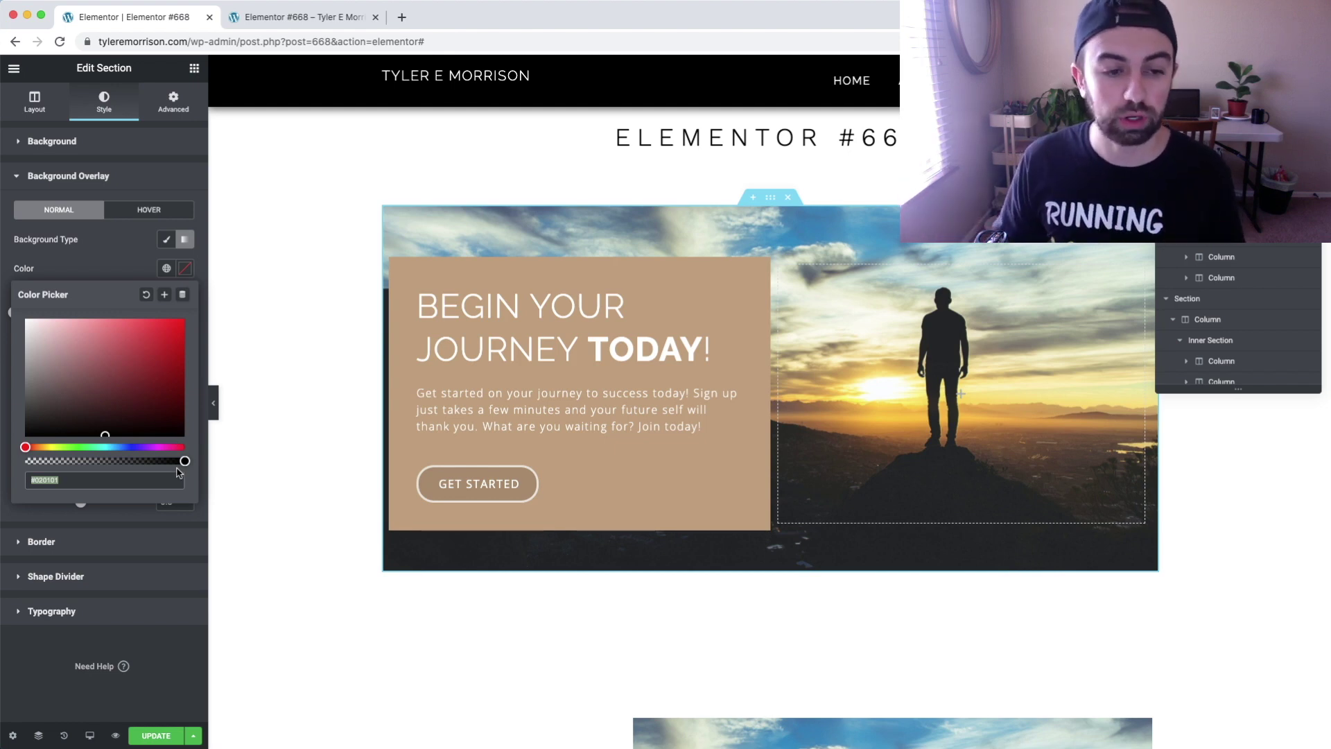
text(#FFFFFF)
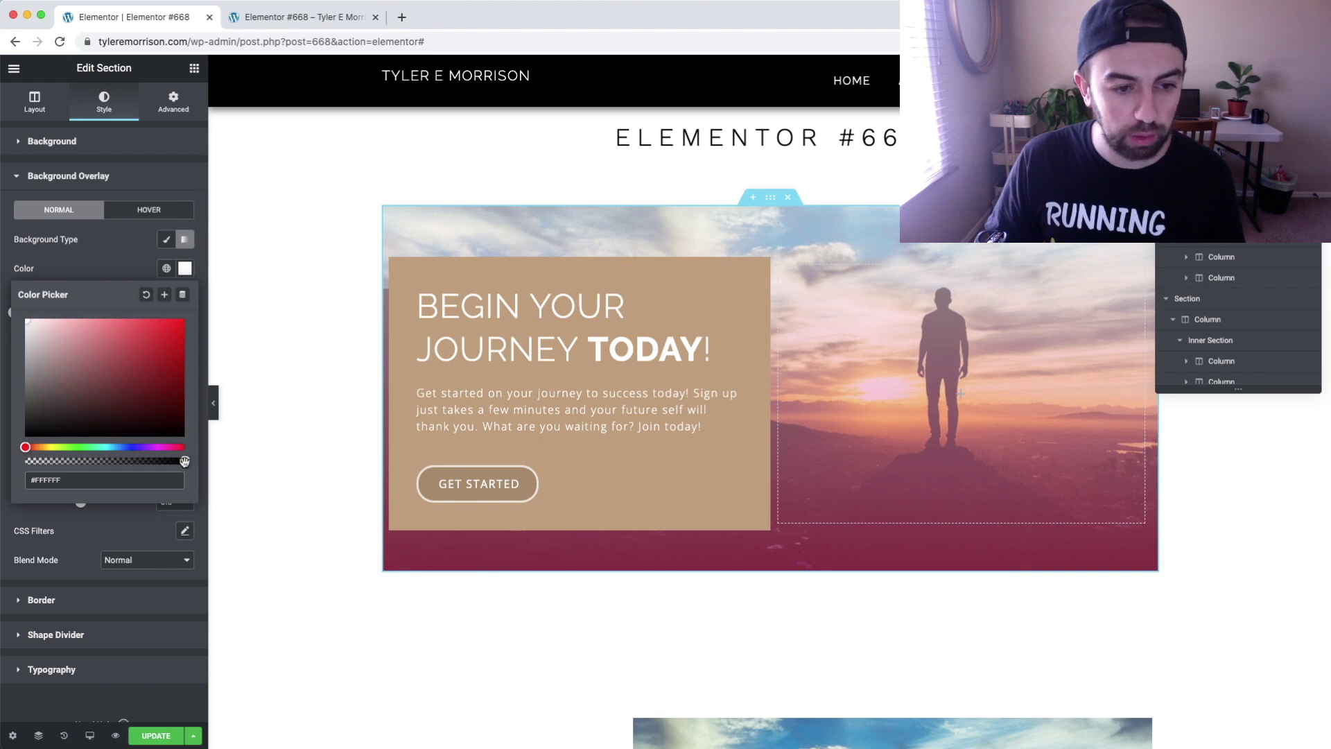
click(126, 263)
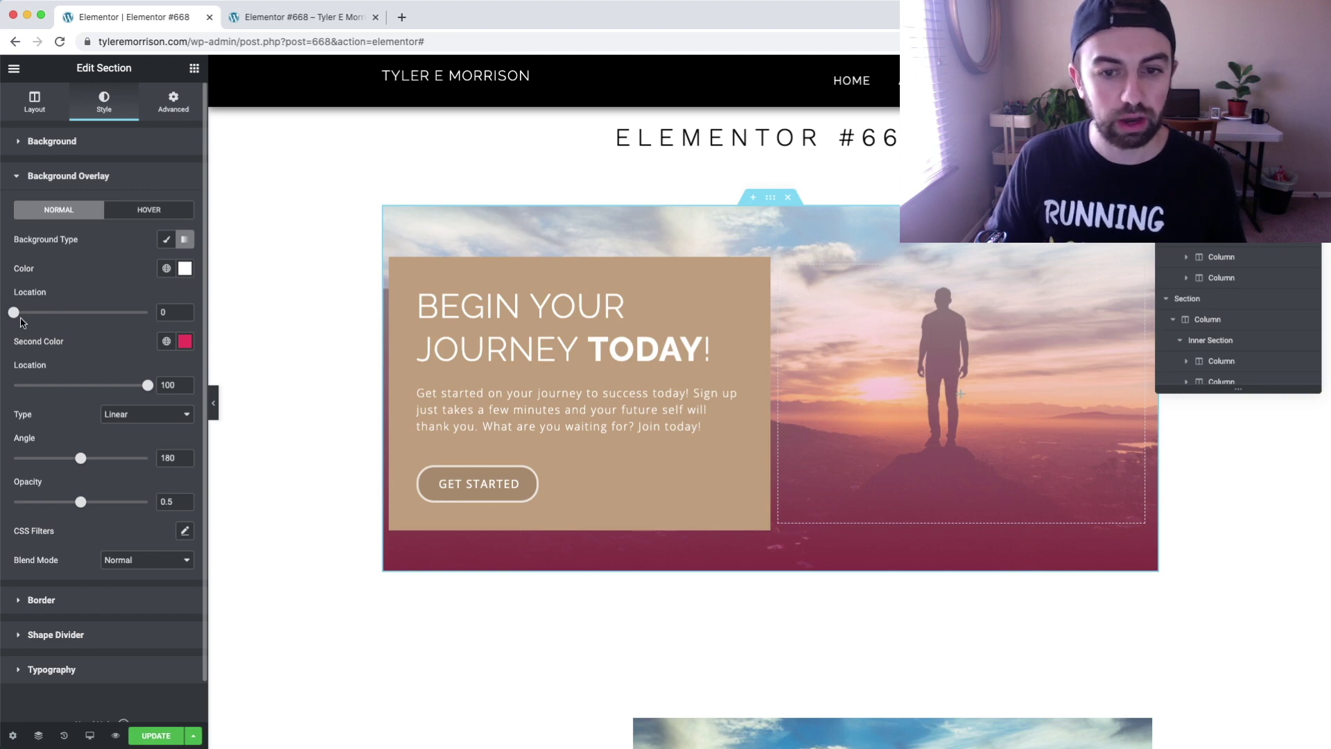
- Set the first gradient Location to 30, make the second colour transparent at Location 0
drag(14, 314, 65, 313)
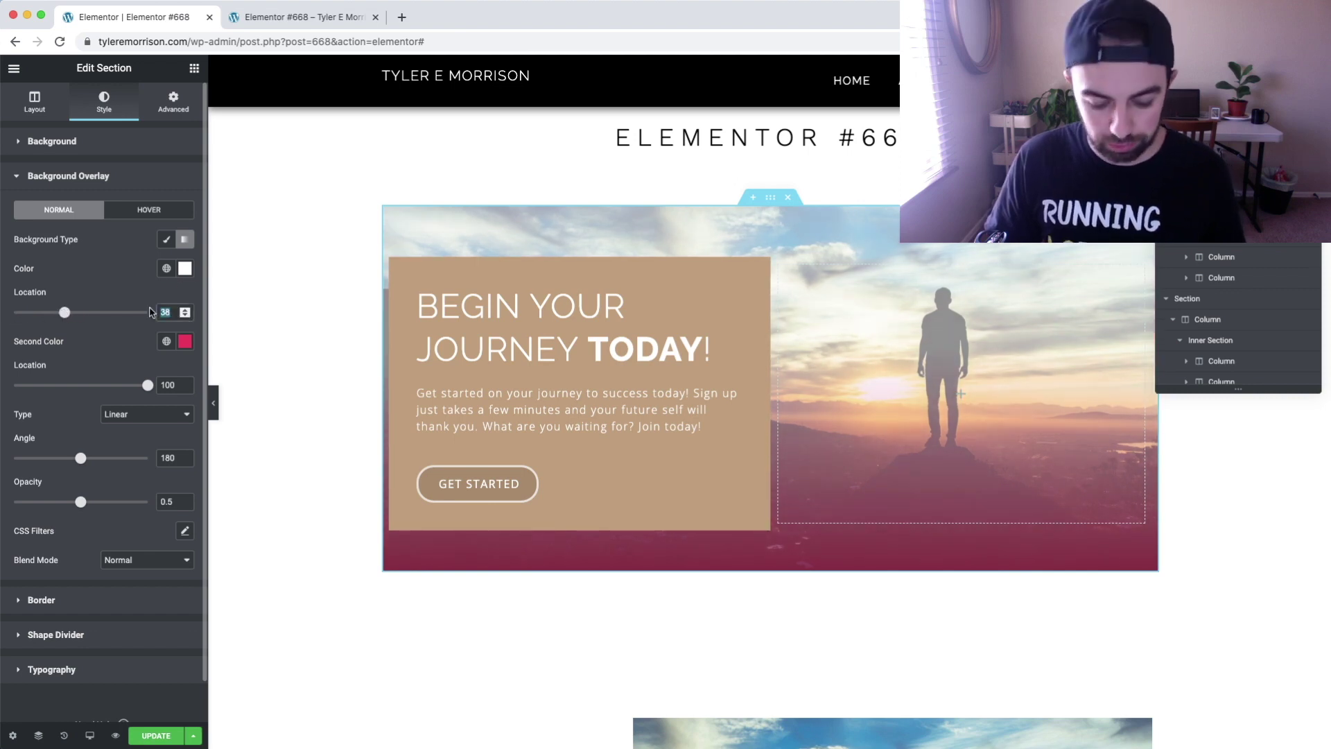
text(30)
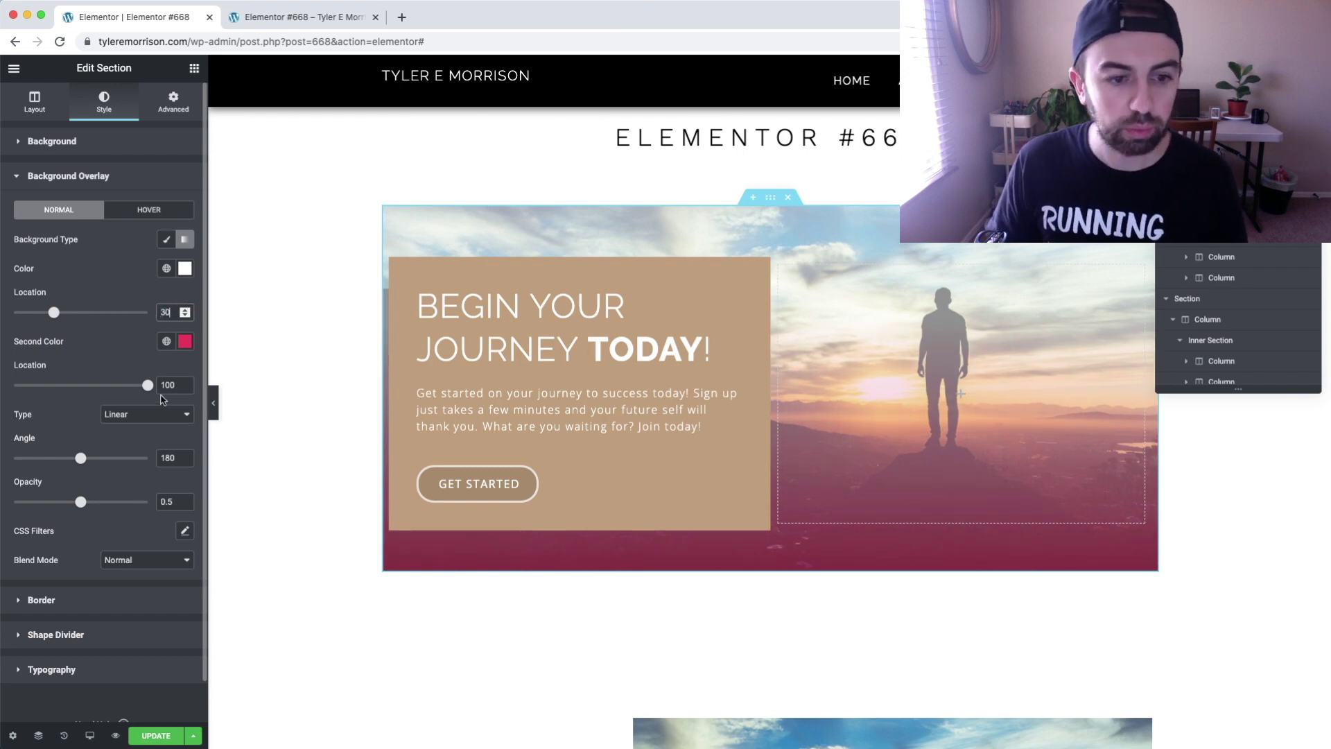
click(185, 342)
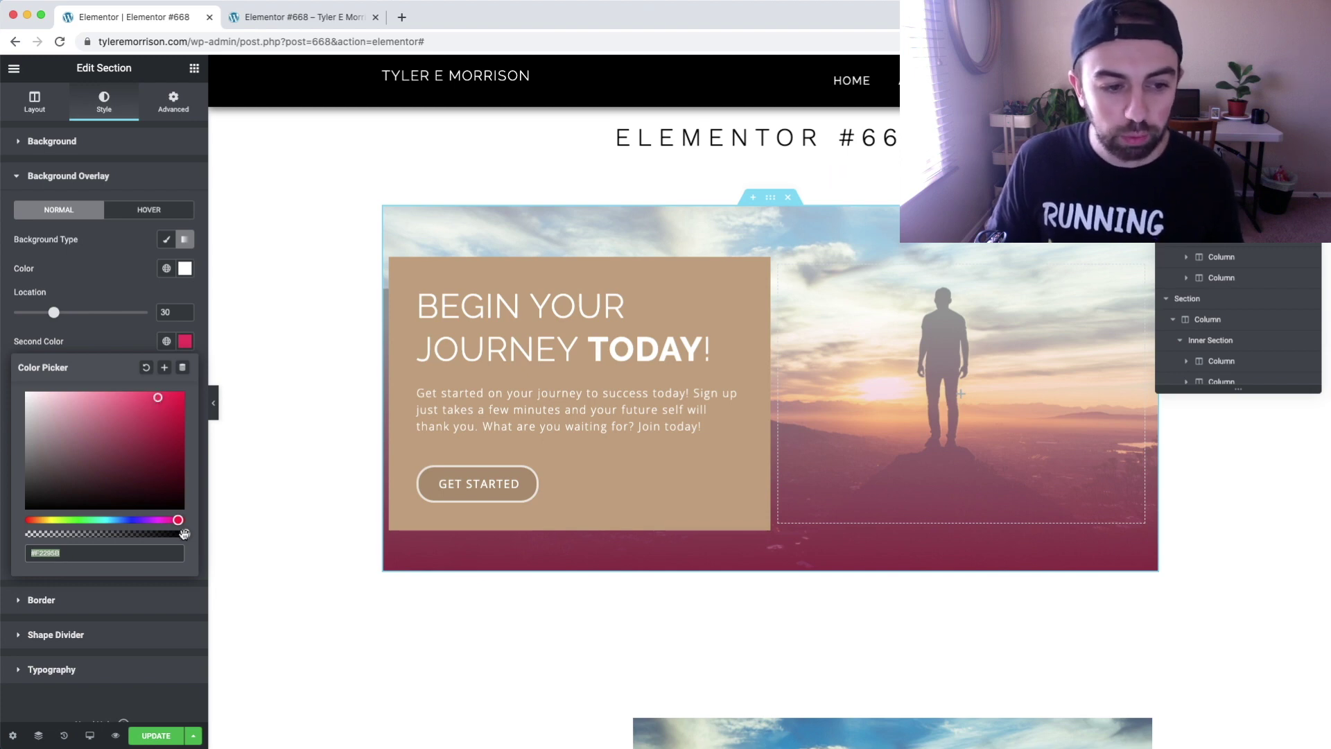
drag(183, 533, 25, 533)
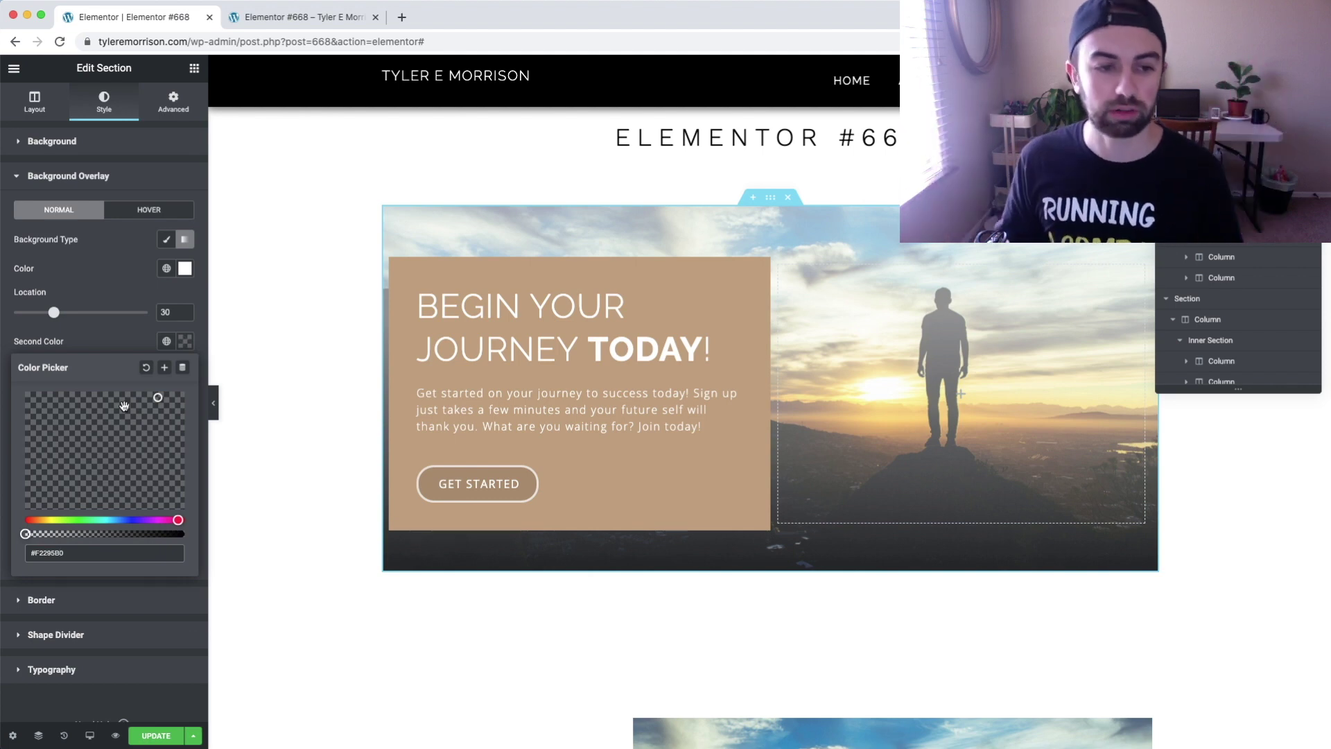
click(162, 324)
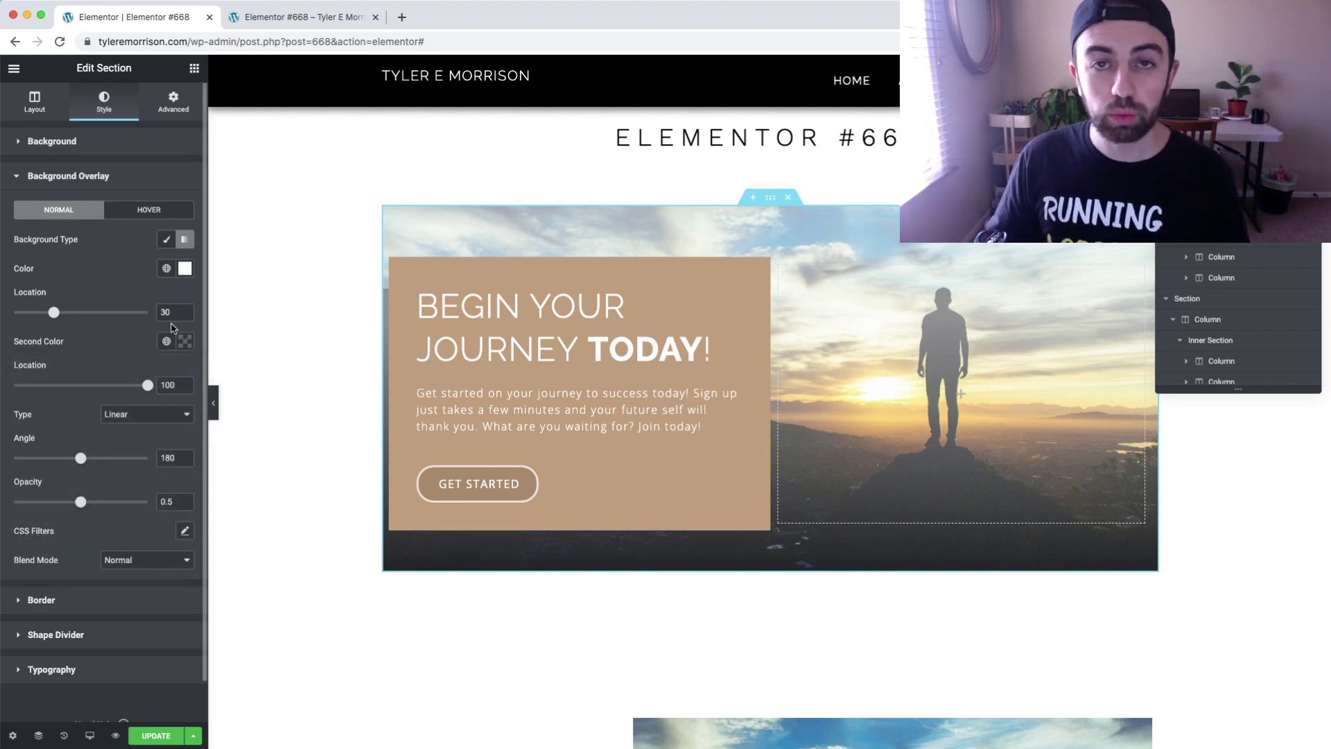
drag(148, 390, 13, 385)
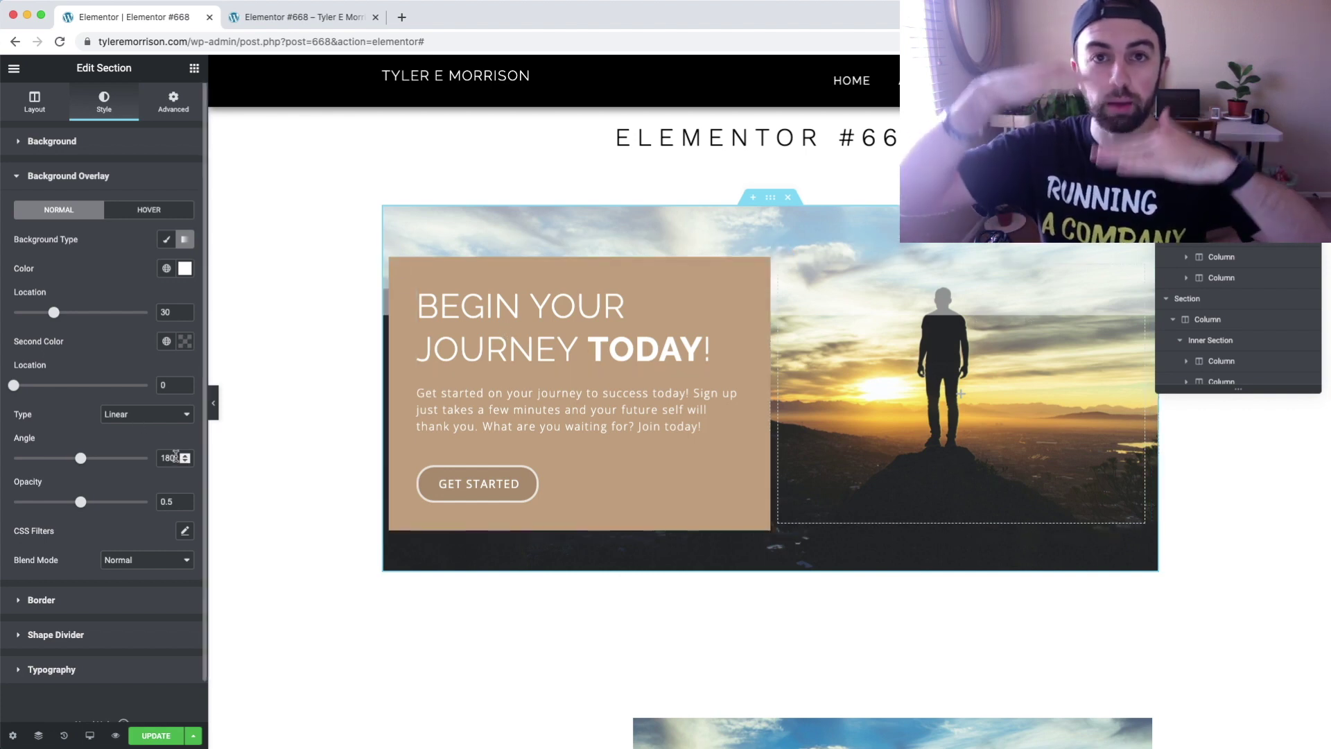
drag(176, 454, 158, 452)
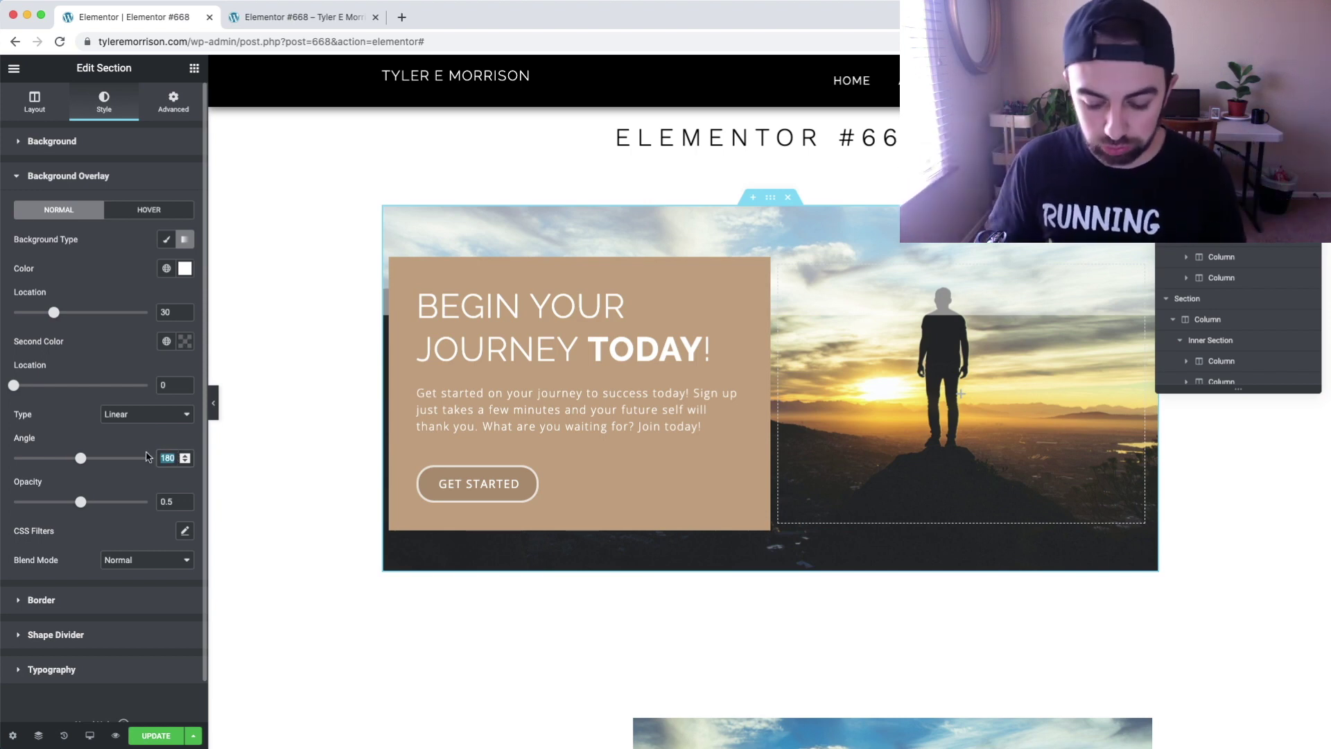
- Set the gradient angle to 90°, fine-tune Location near 30, and raise Opacity to 1
text(90)
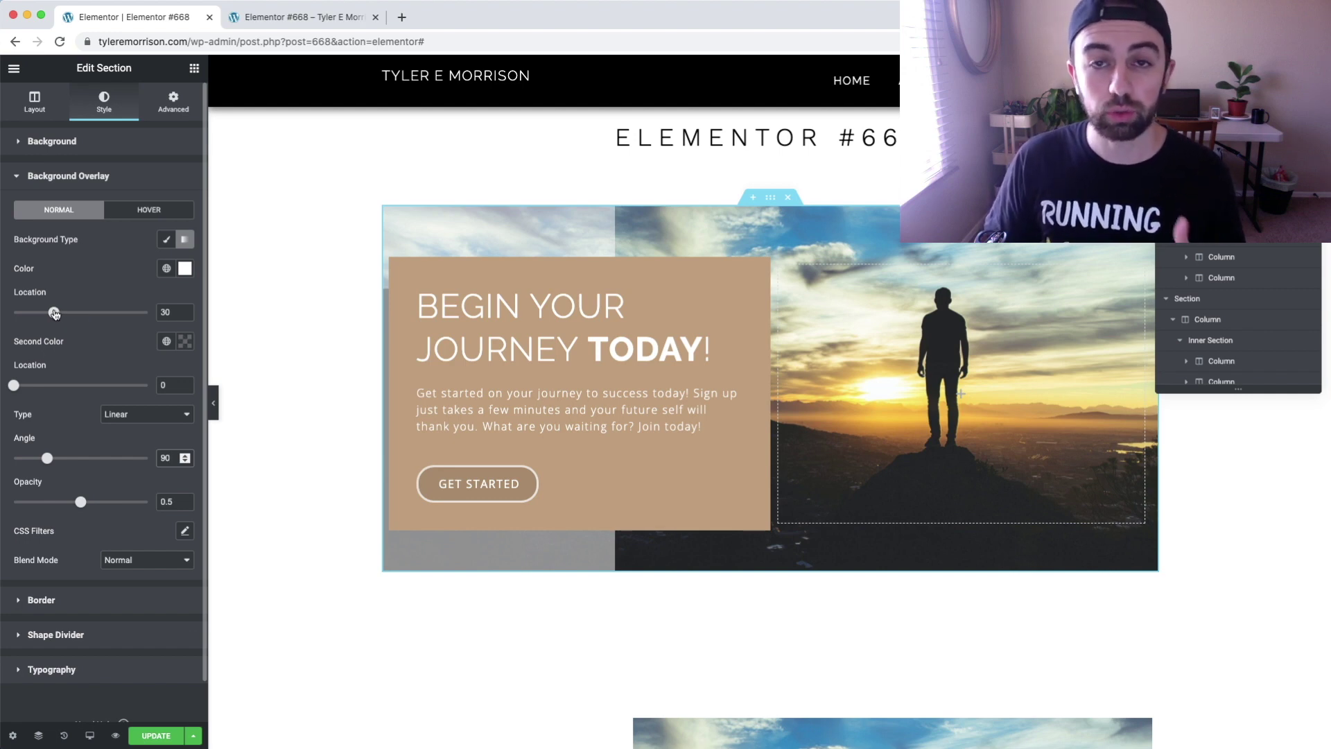
mouse_move(55, 314)
mouse_down()
mouse_move(77, 313)
mouse_move(50, 316)
mouse_up()
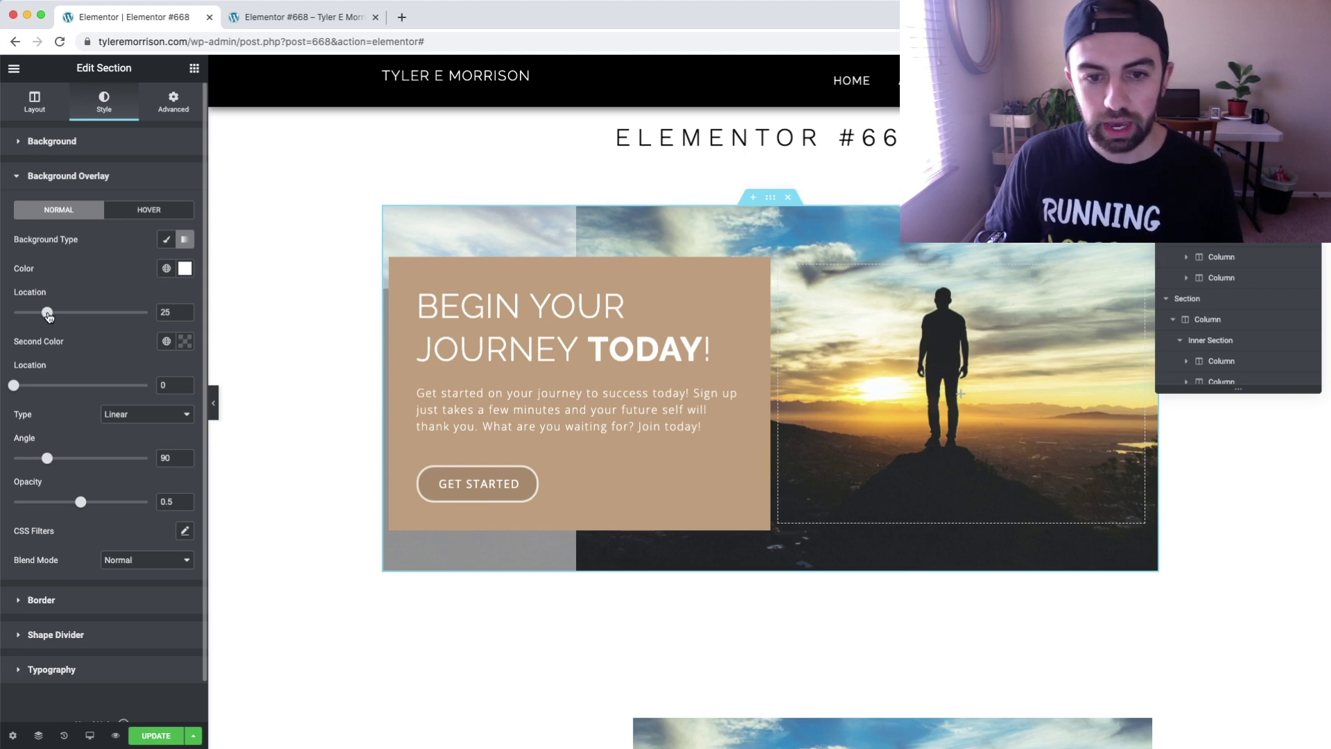
drag(49, 316, 56, 316)
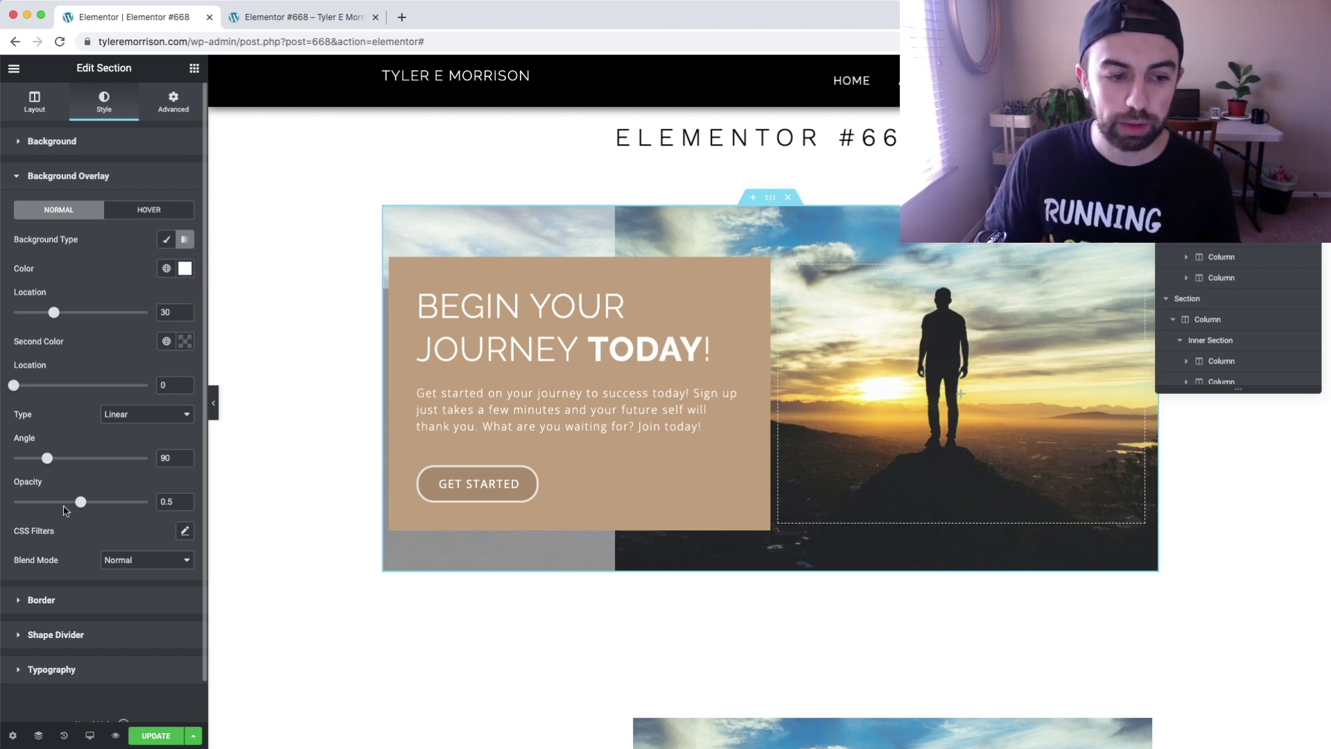
drag(89, 507, 182, 498)
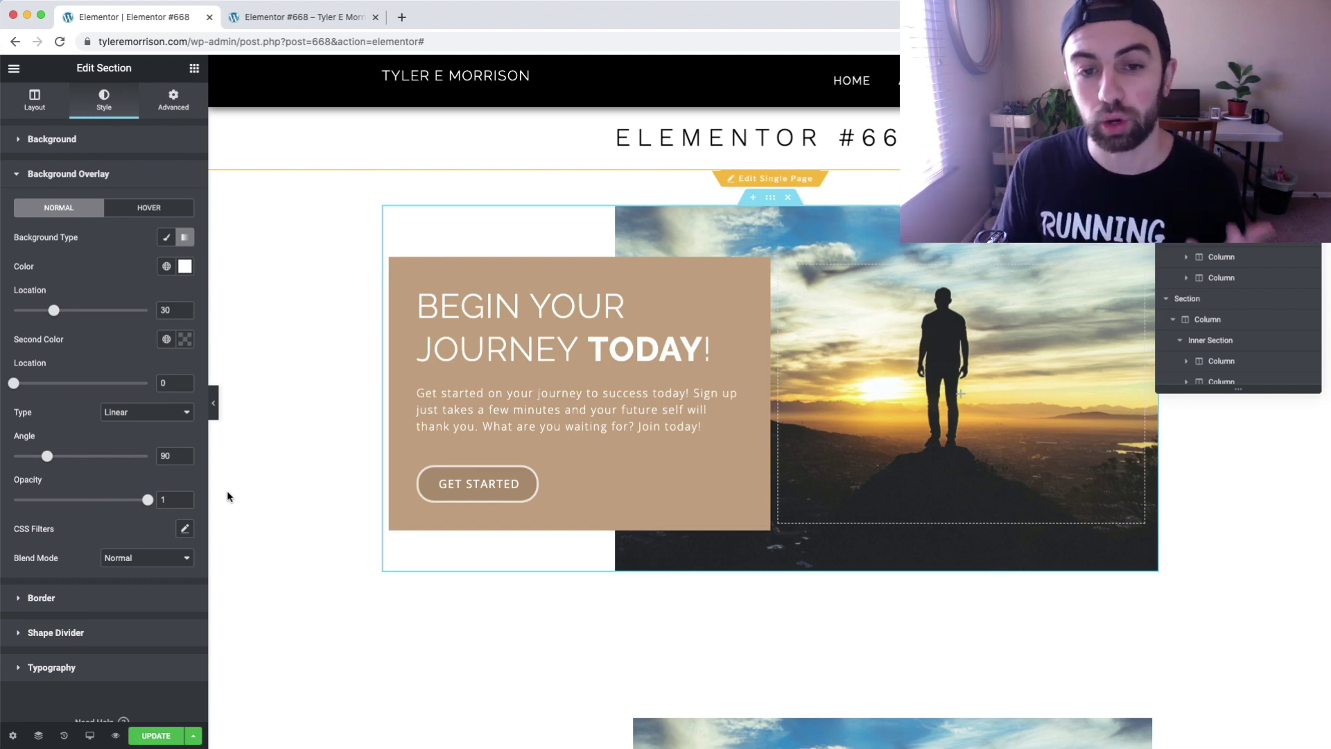
mouse_move(148, 499)
mouse_down()
mouse_move(17, 502)
mouse_move(148, 500)
mouse_up()
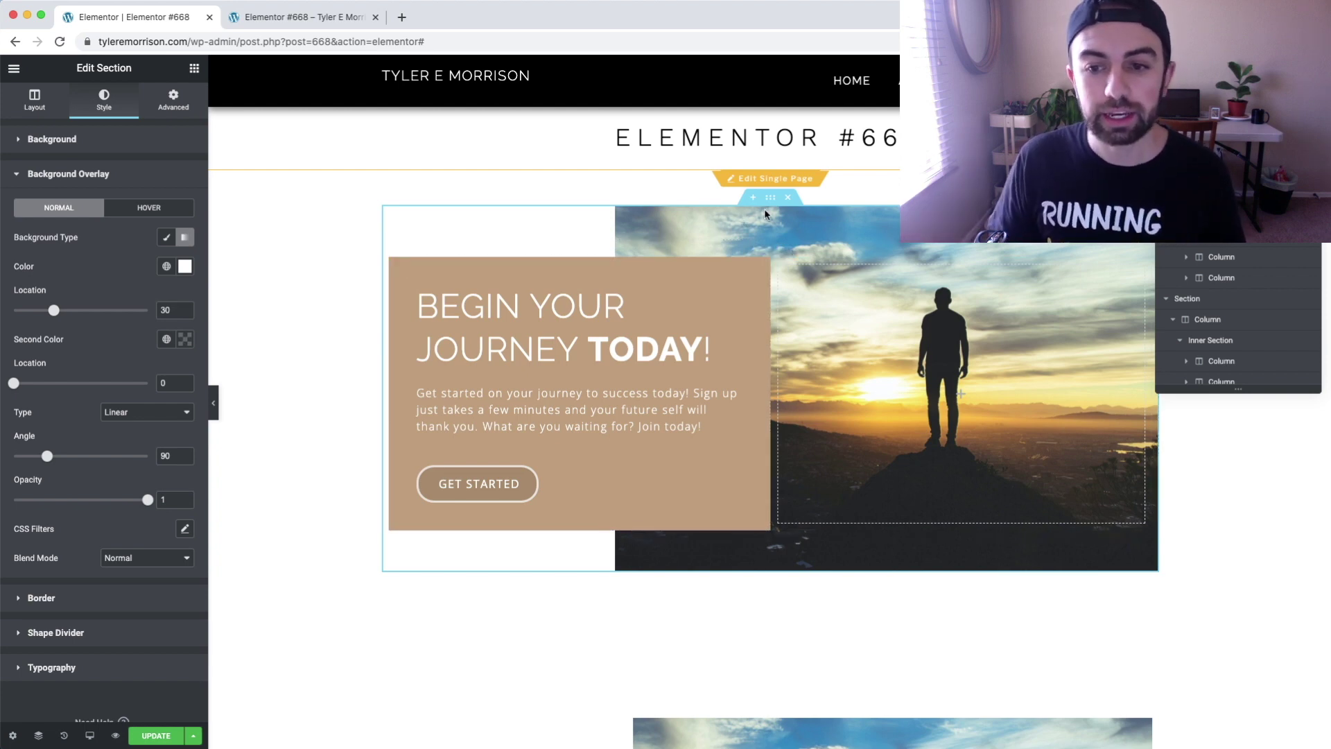
scroll(769, 229, down, 2)
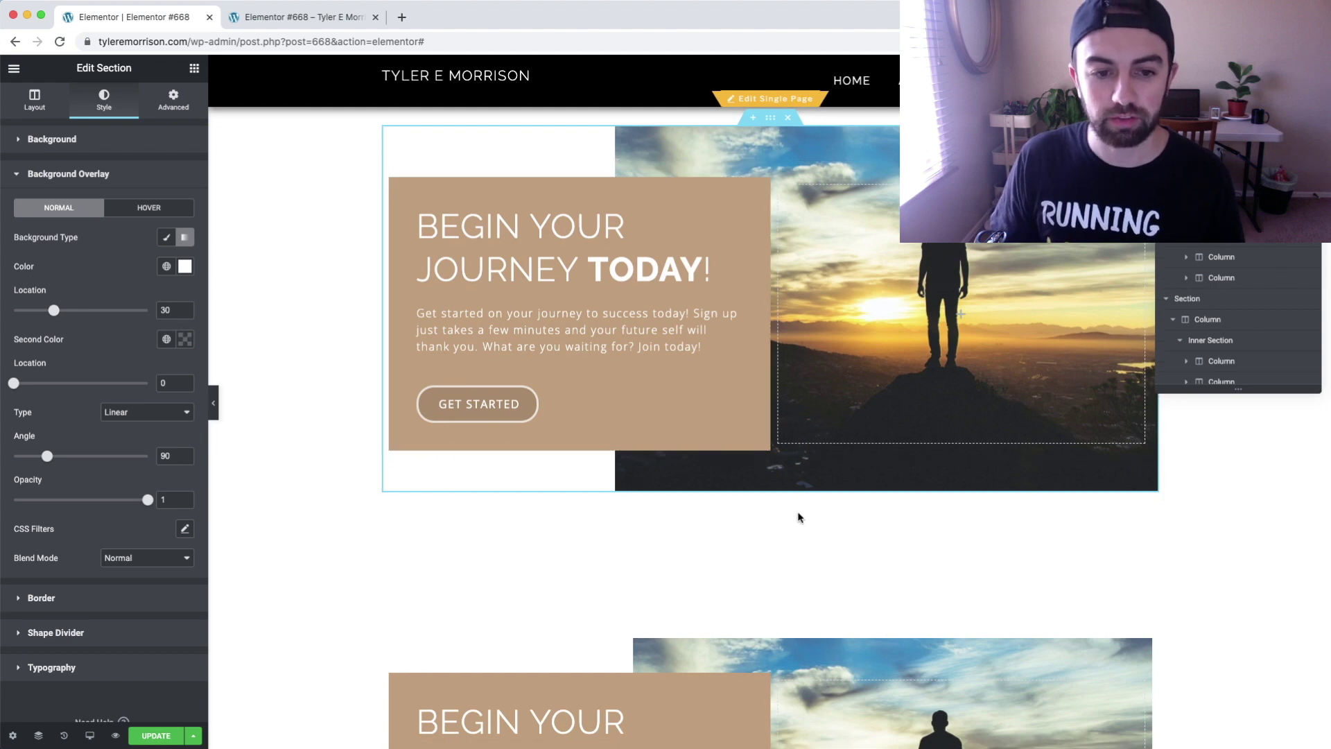
scroll(816, 478, up, 1)
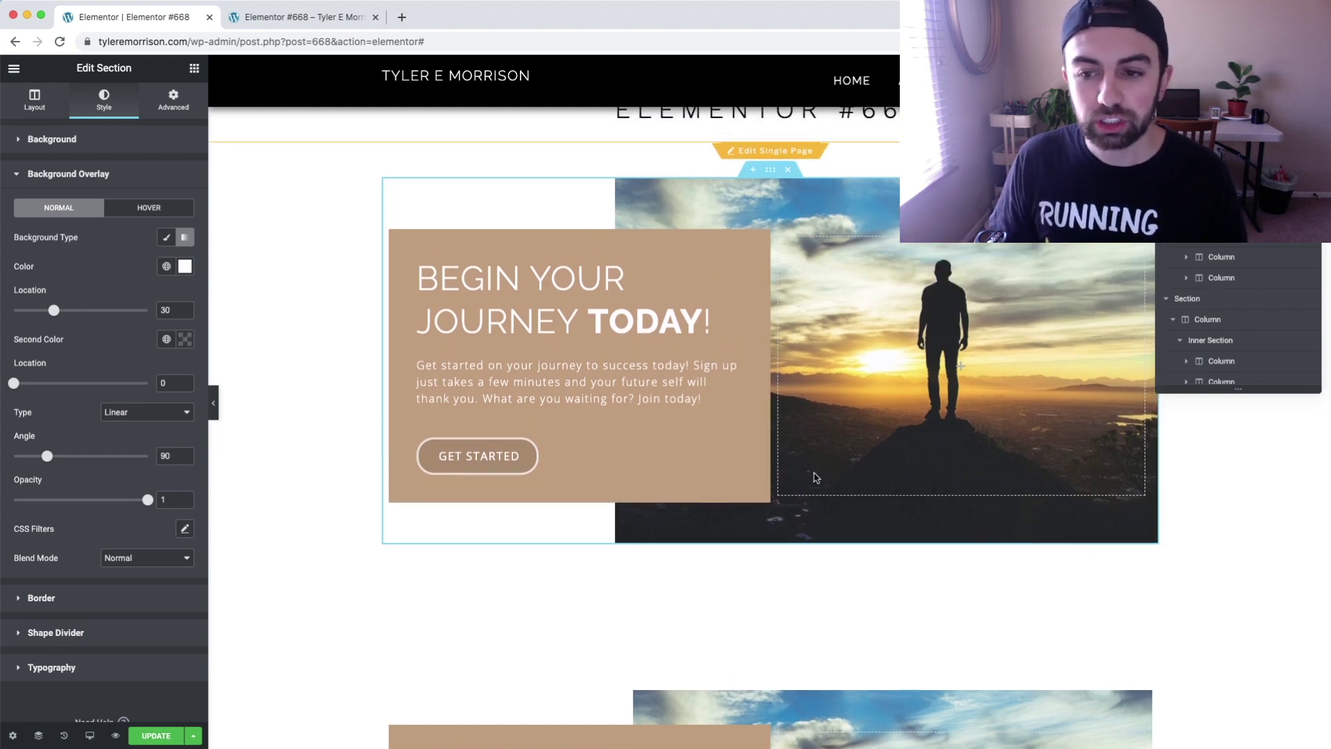
click(215, 400)
scroll(1217, 371, up, 1)
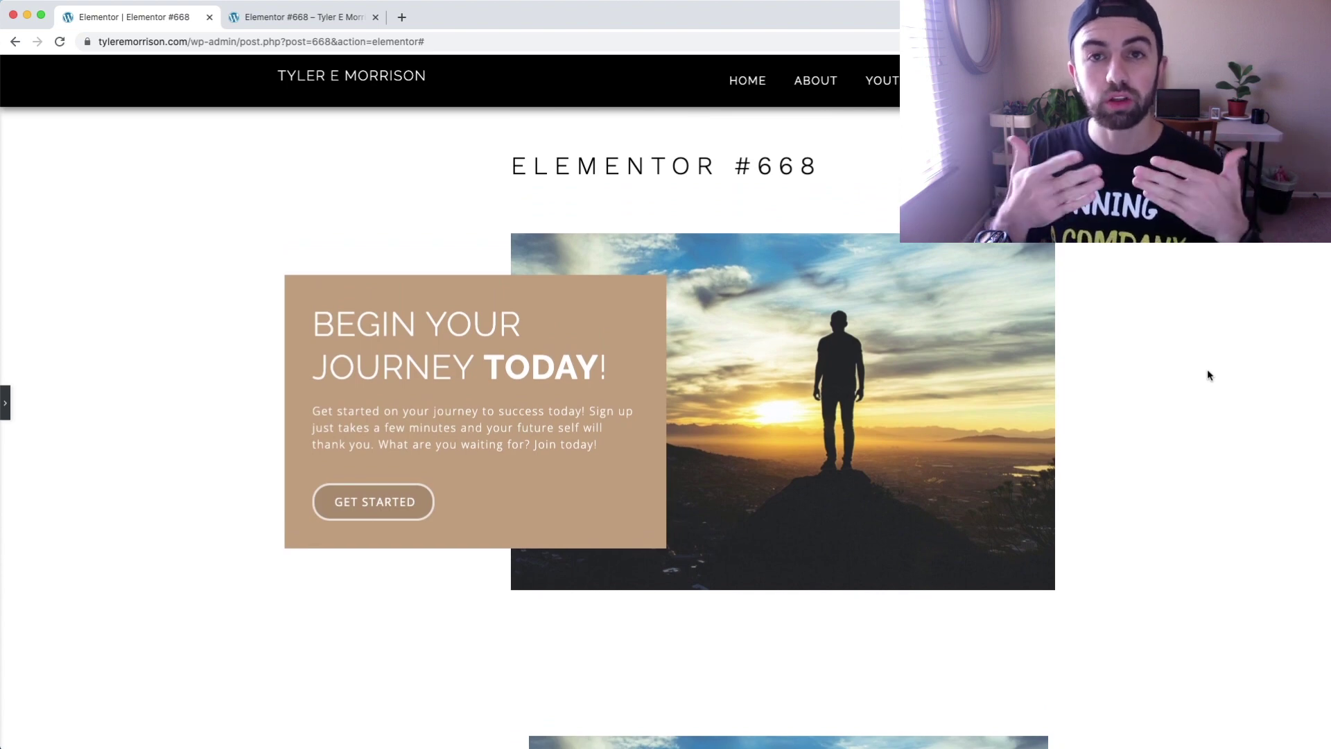
click(5, 402)
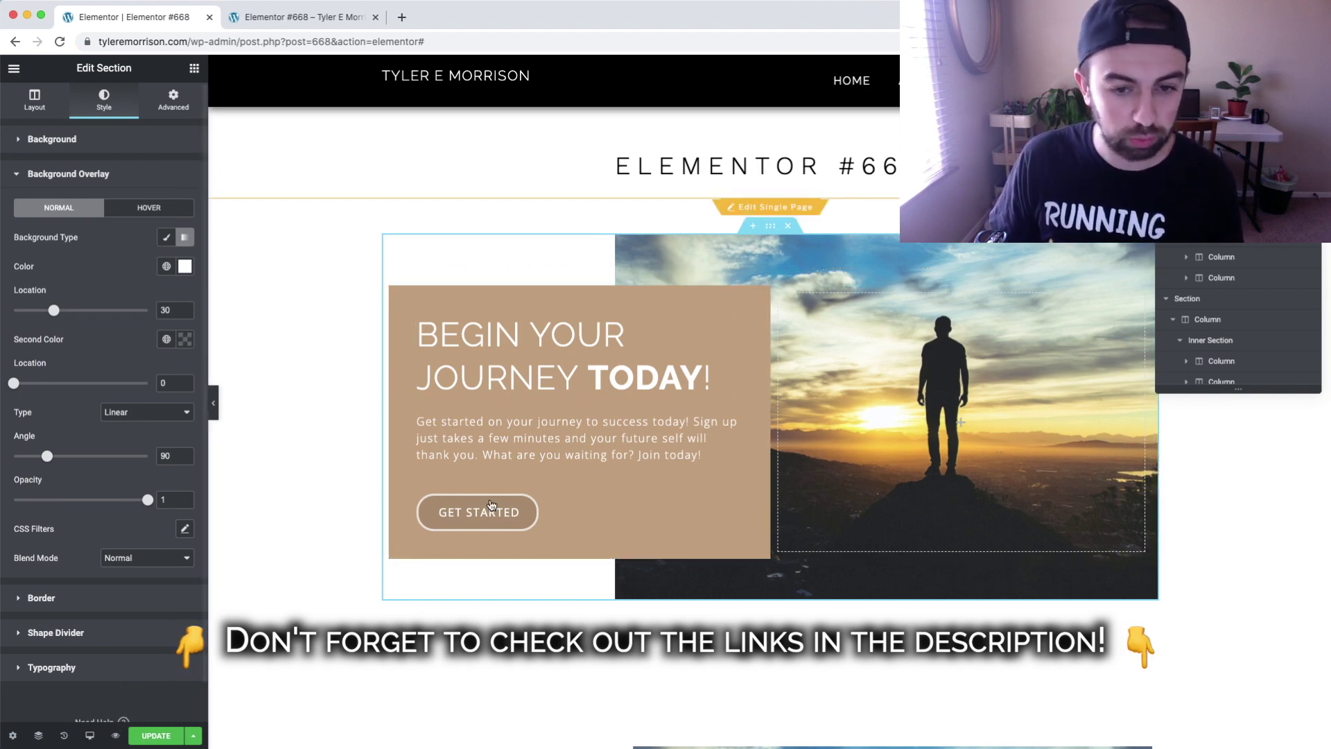
- Switch the editor preview to tablet width
click(90, 739)
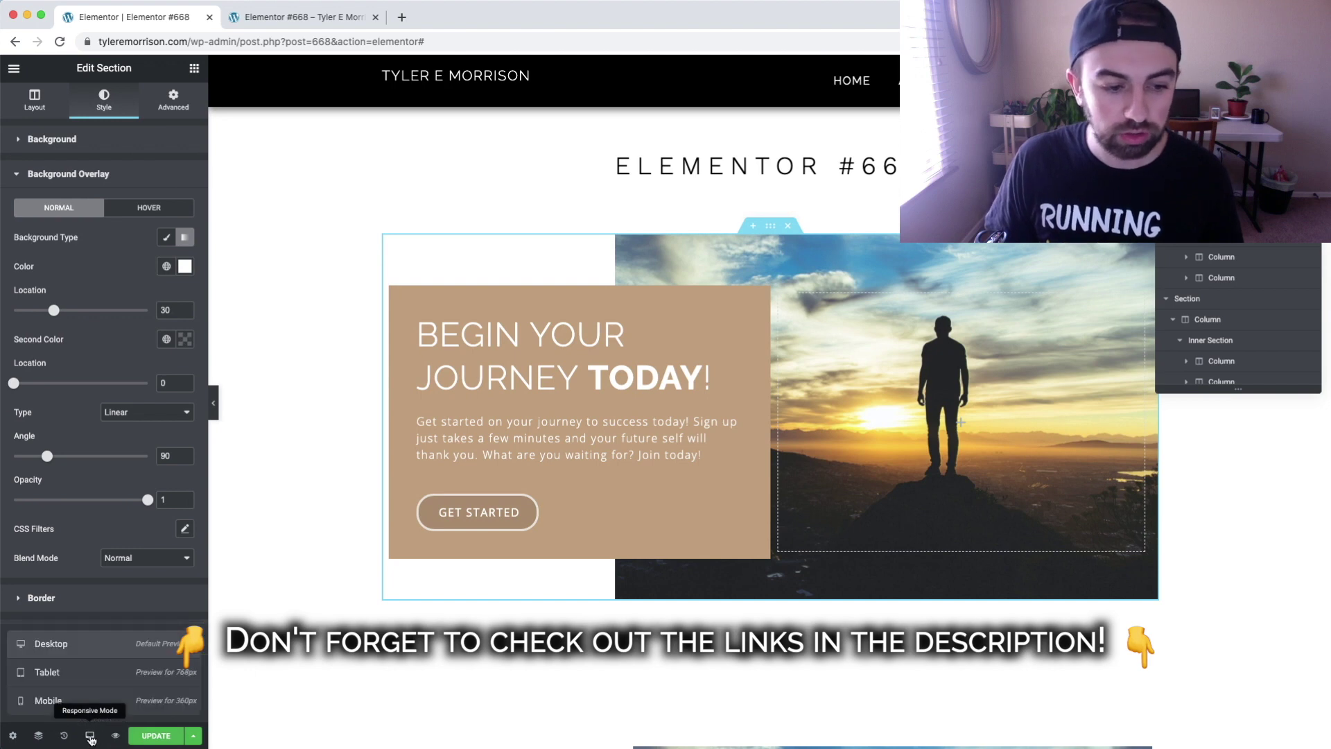
click(96, 678)
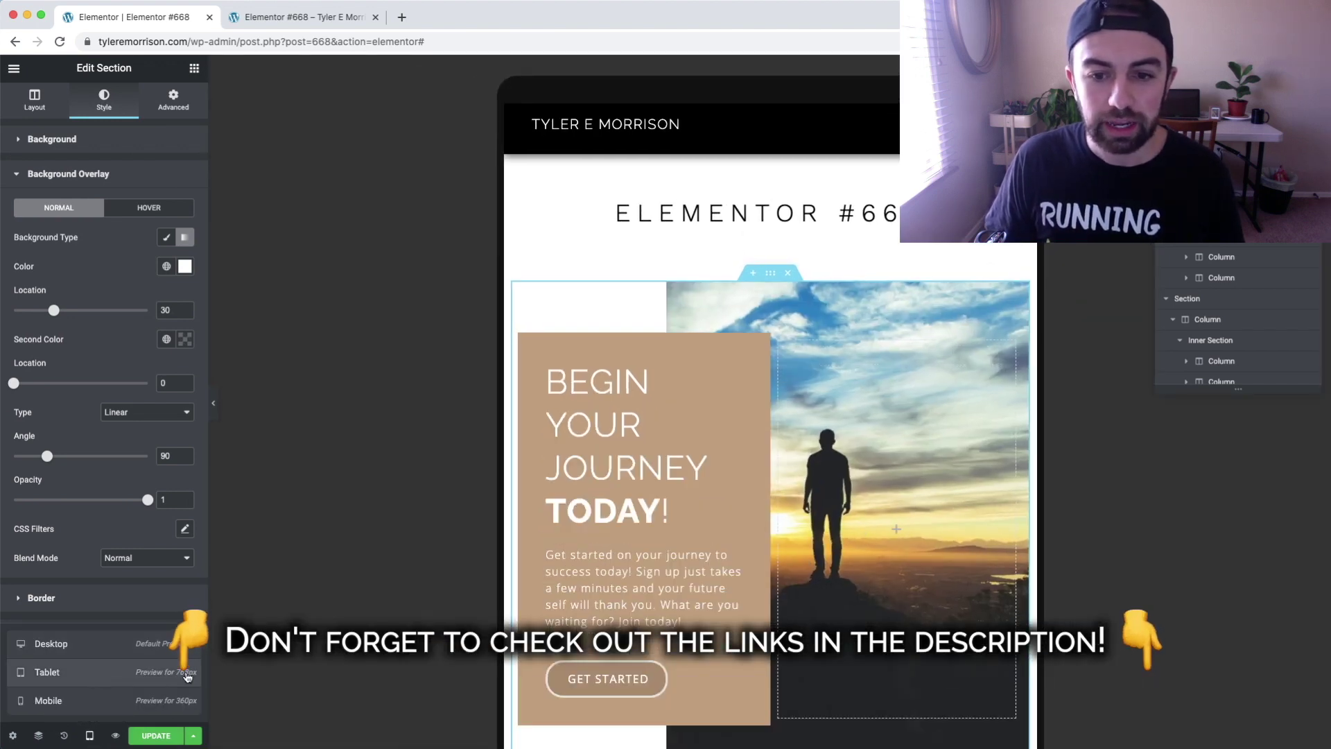
scroll(971, 419, down, 2)
scroll(971, 416, up, 1)
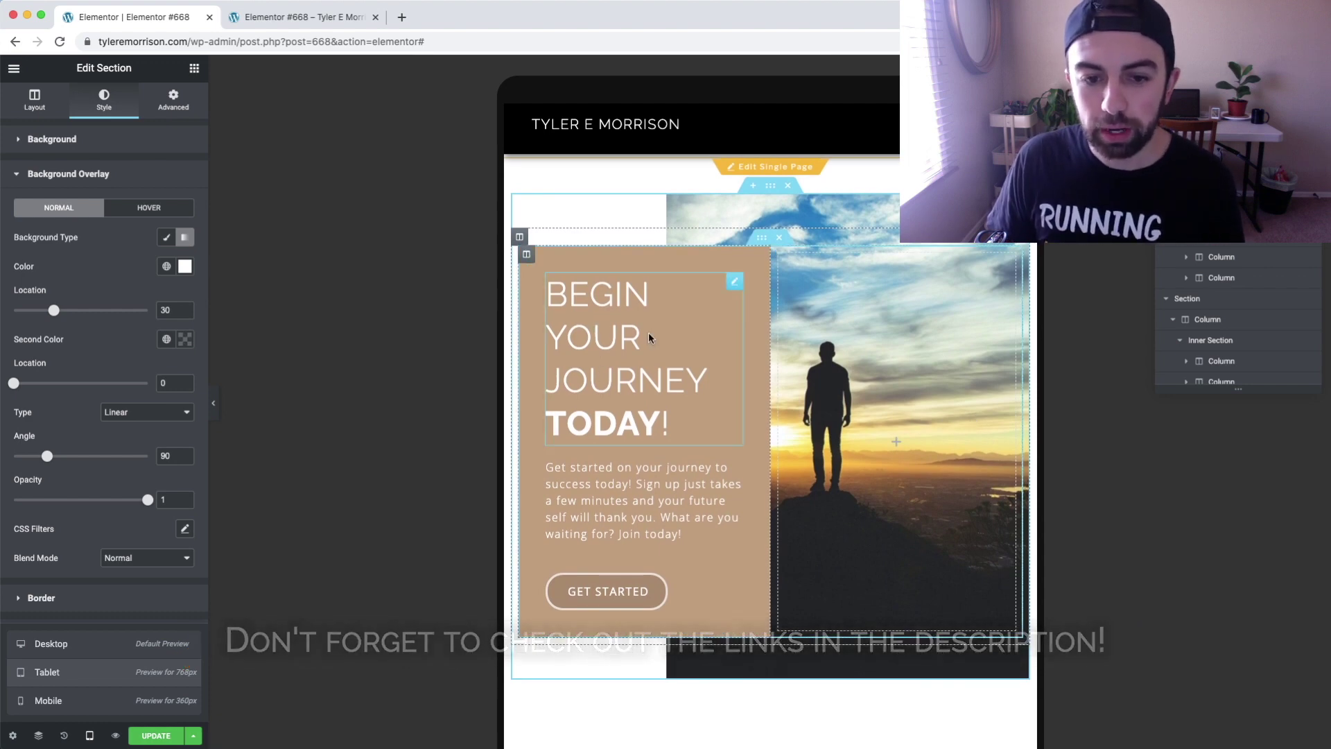
- Try a 30 px tablet size on the BEGIN YOUR JOURNEY TODAY! heading, clear it, return to desktop
click(734, 282)
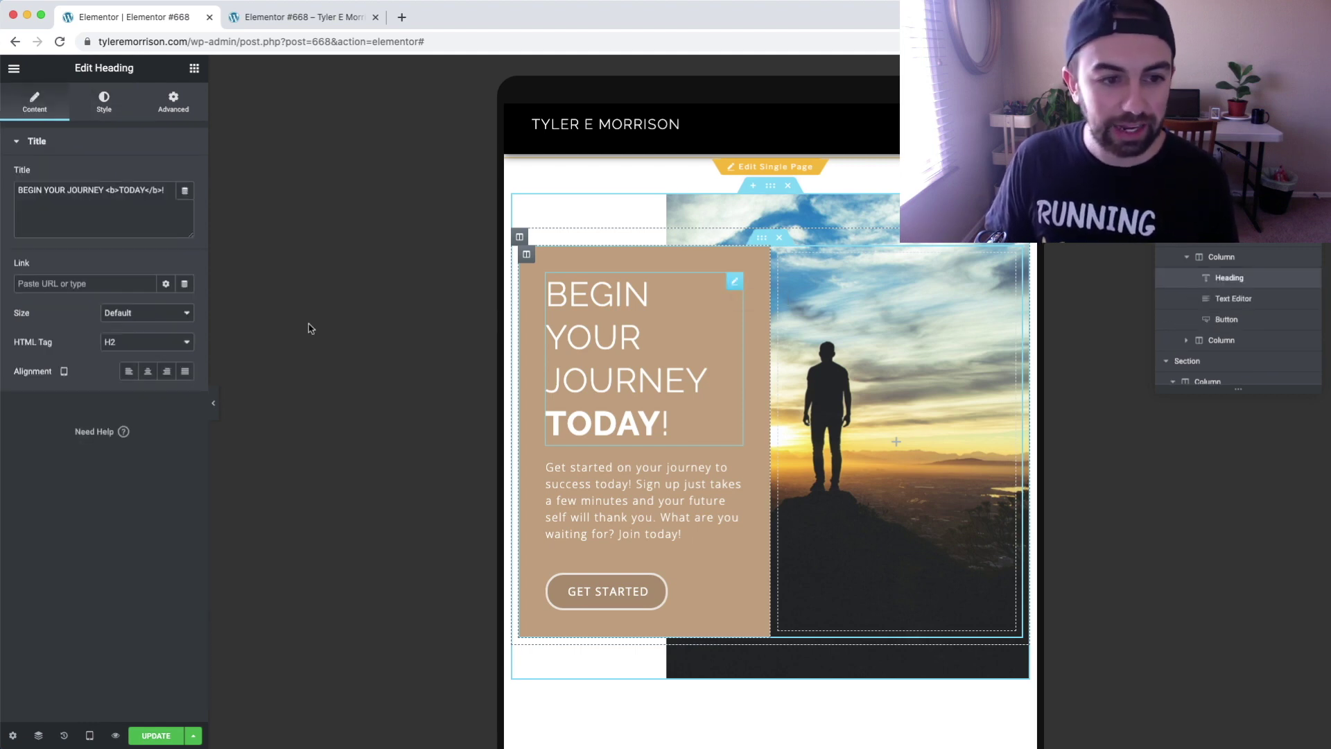
click(106, 101)
click(184, 205)
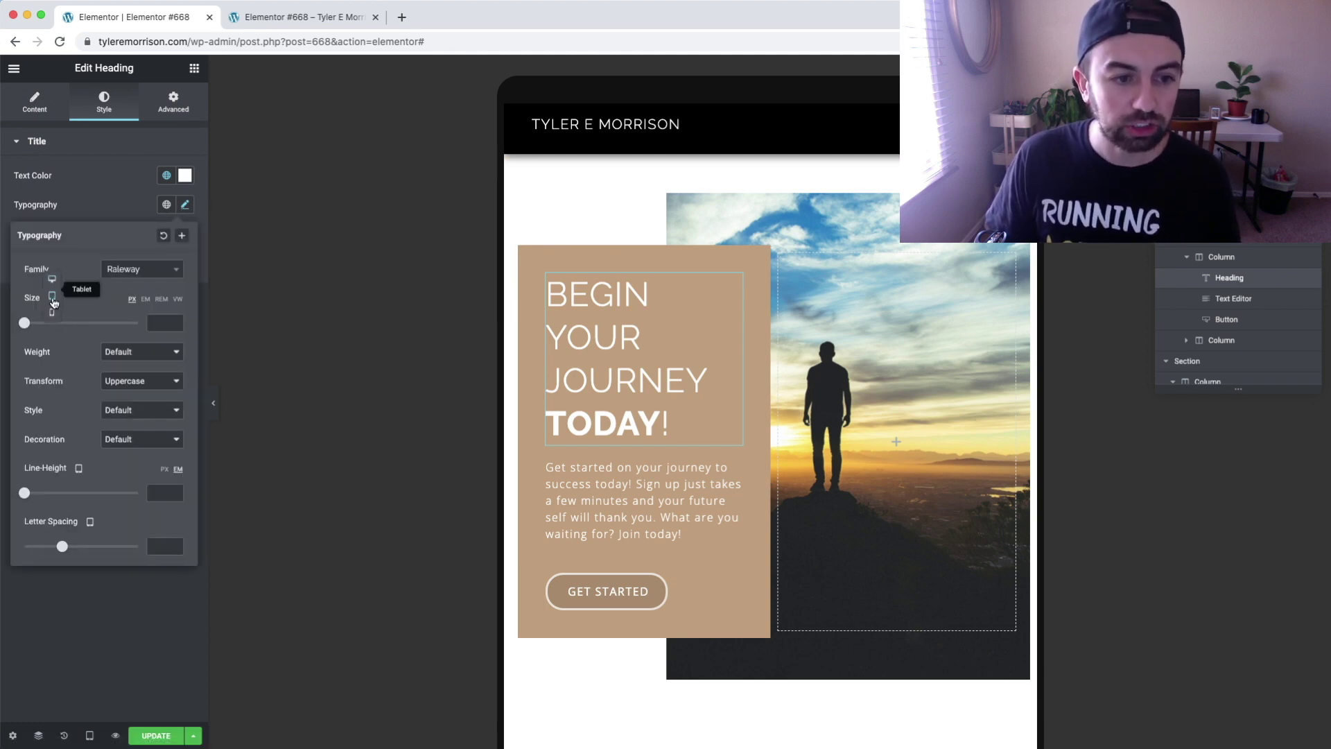
click(53, 300)
drag(24, 323, 41, 325)
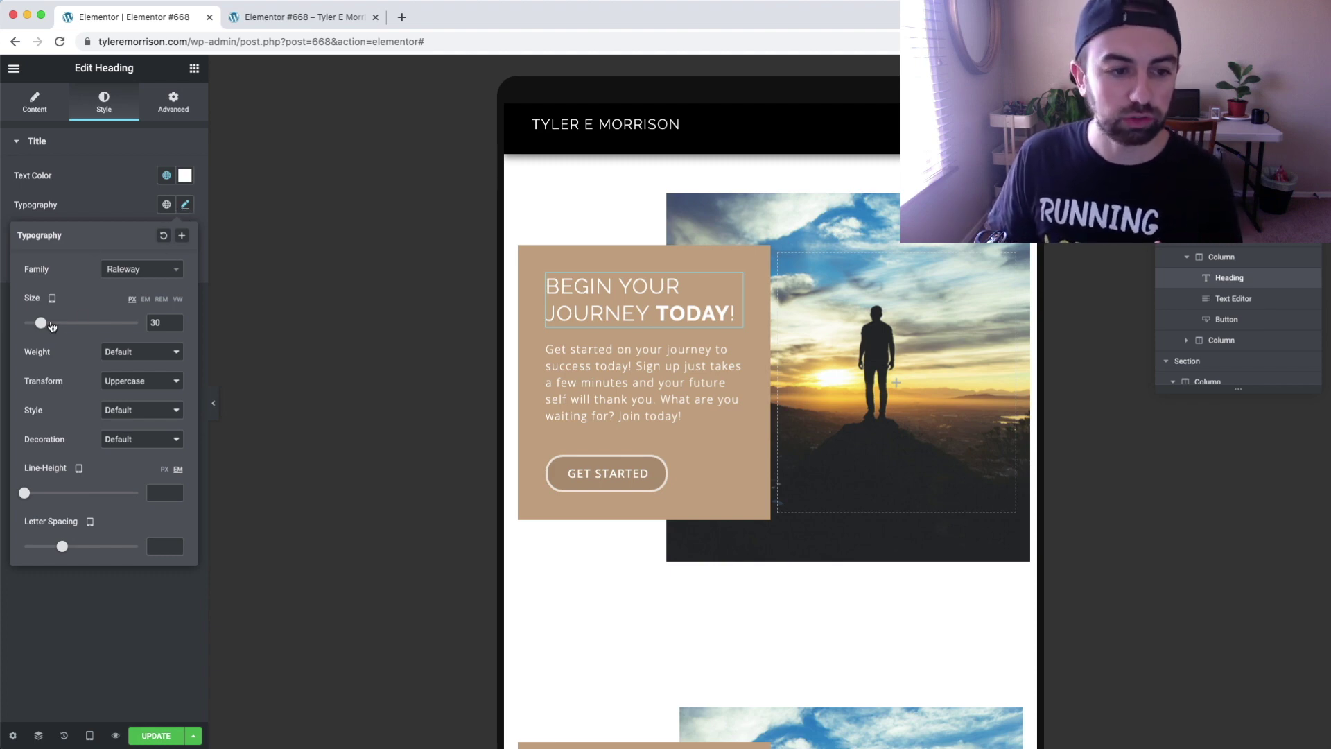
key(BackSpace)
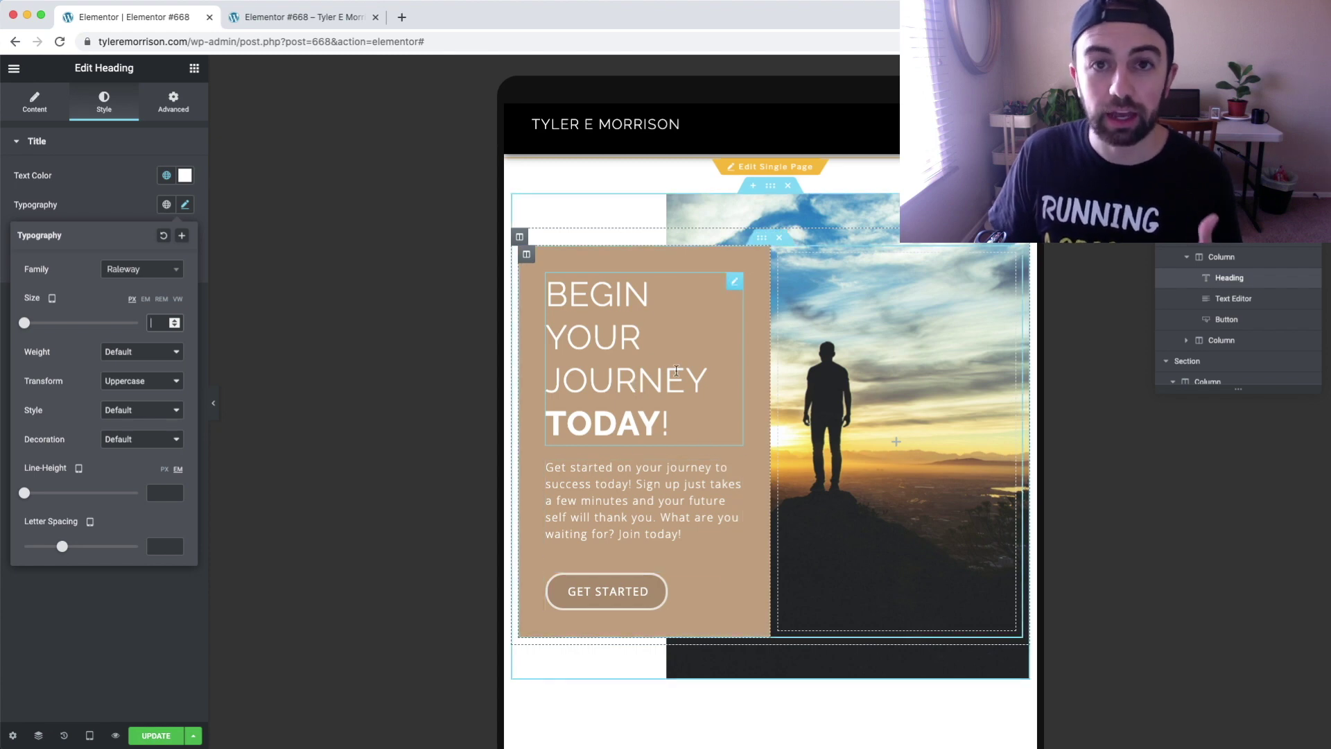
click(89, 735)
click(89, 652)
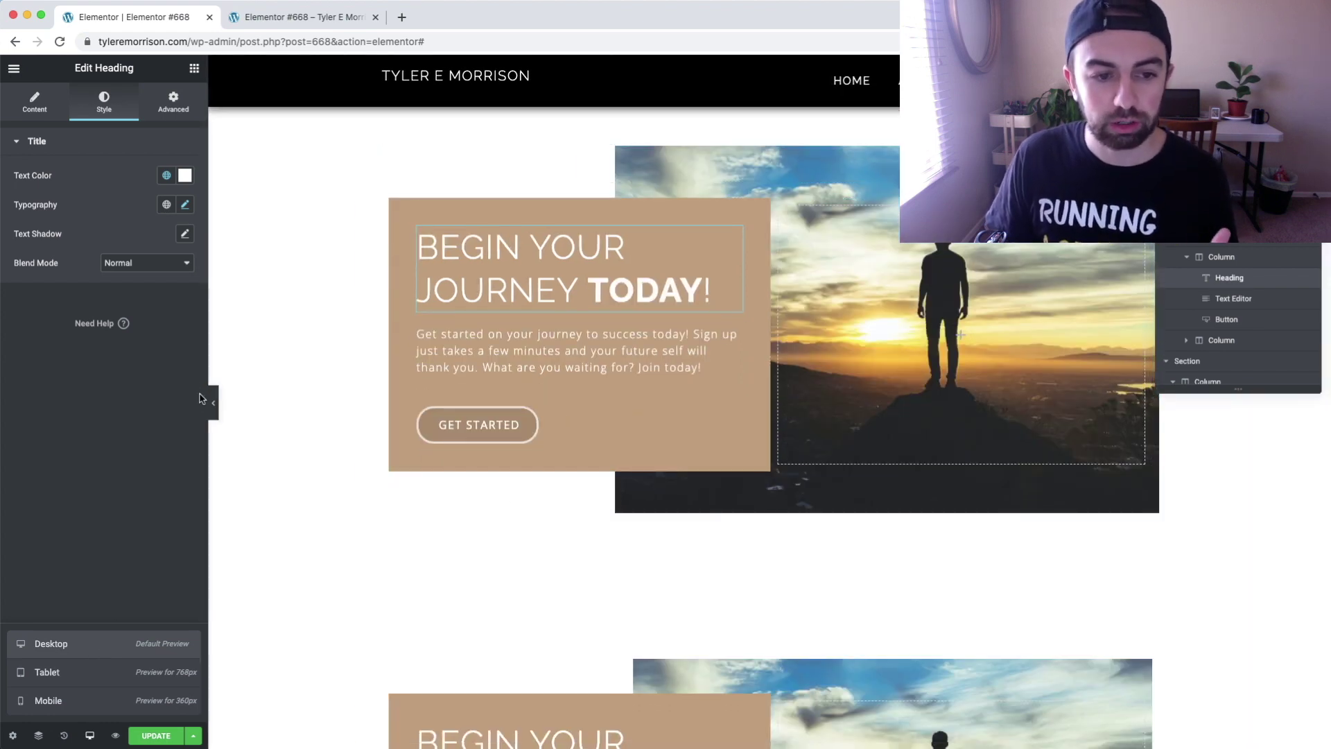
- Hide and restore the editor panel, then check the page layout at mobile width
click(216, 402)
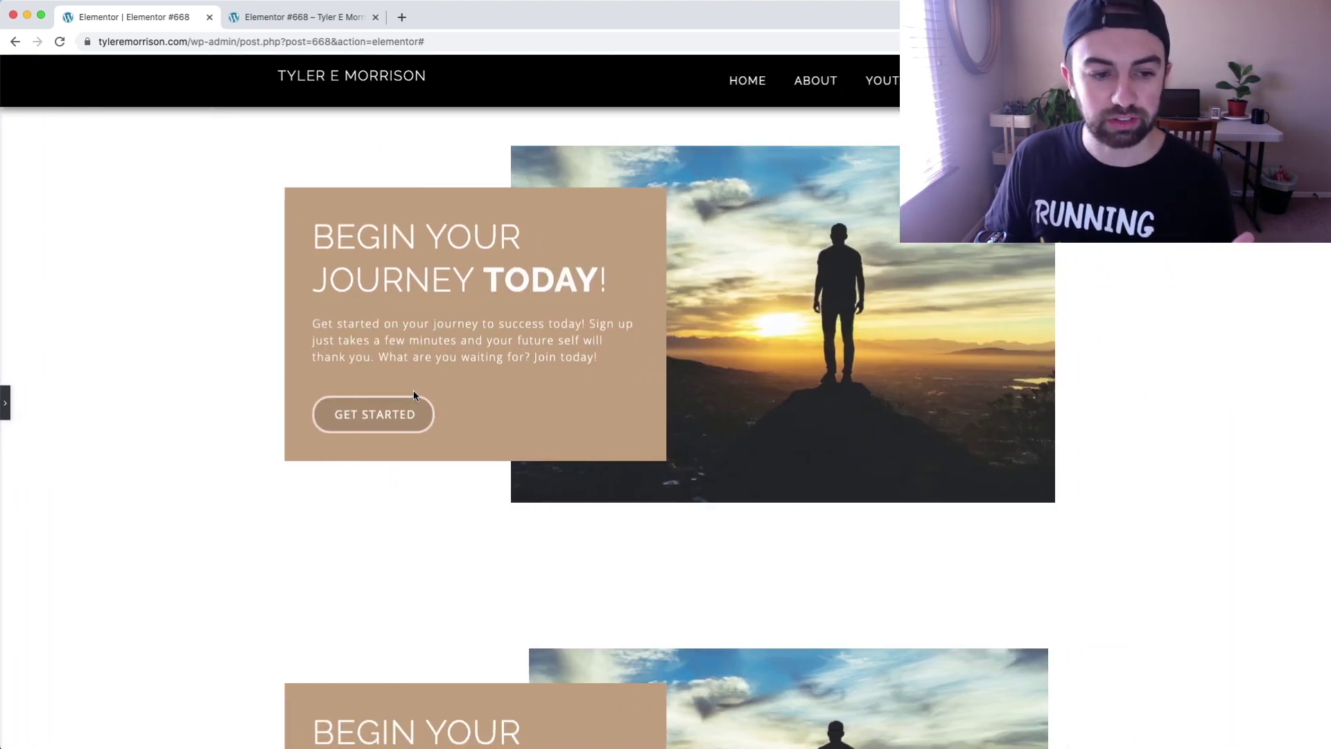
click(9, 404)
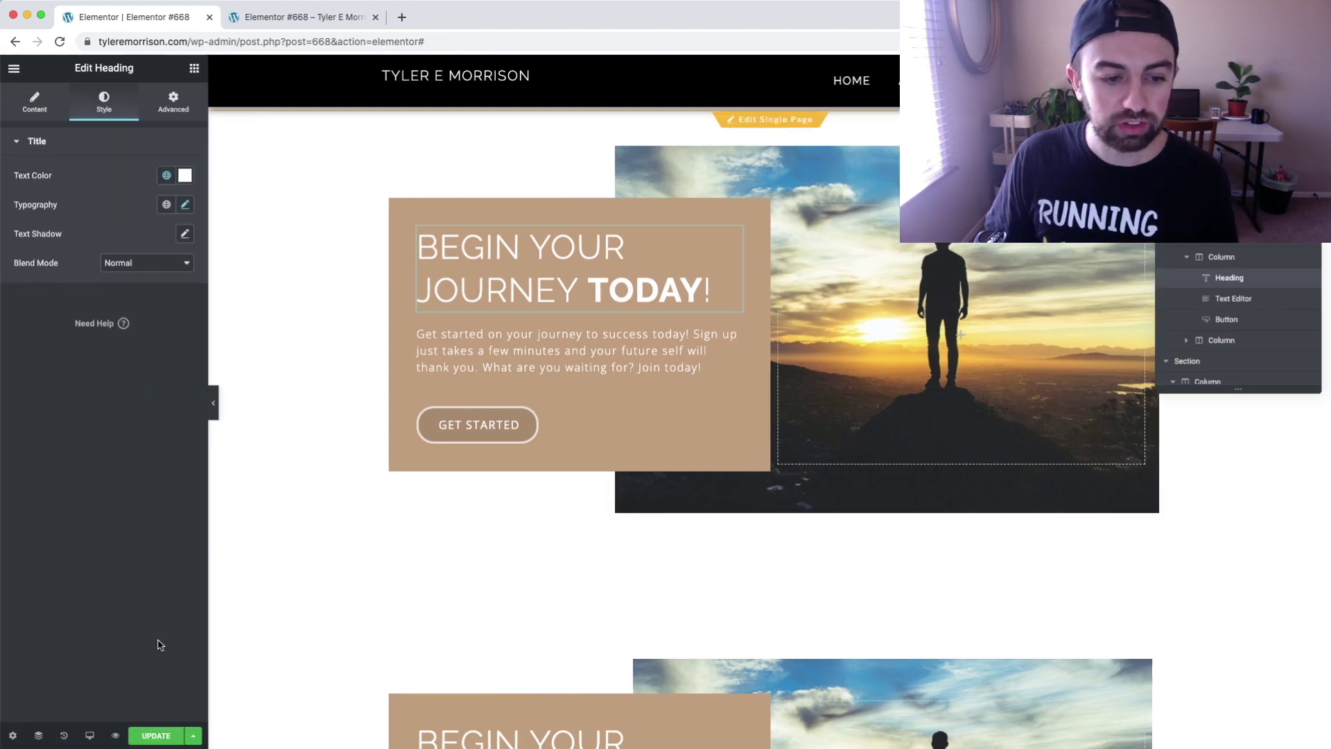
click(90, 736)
click(93, 707)
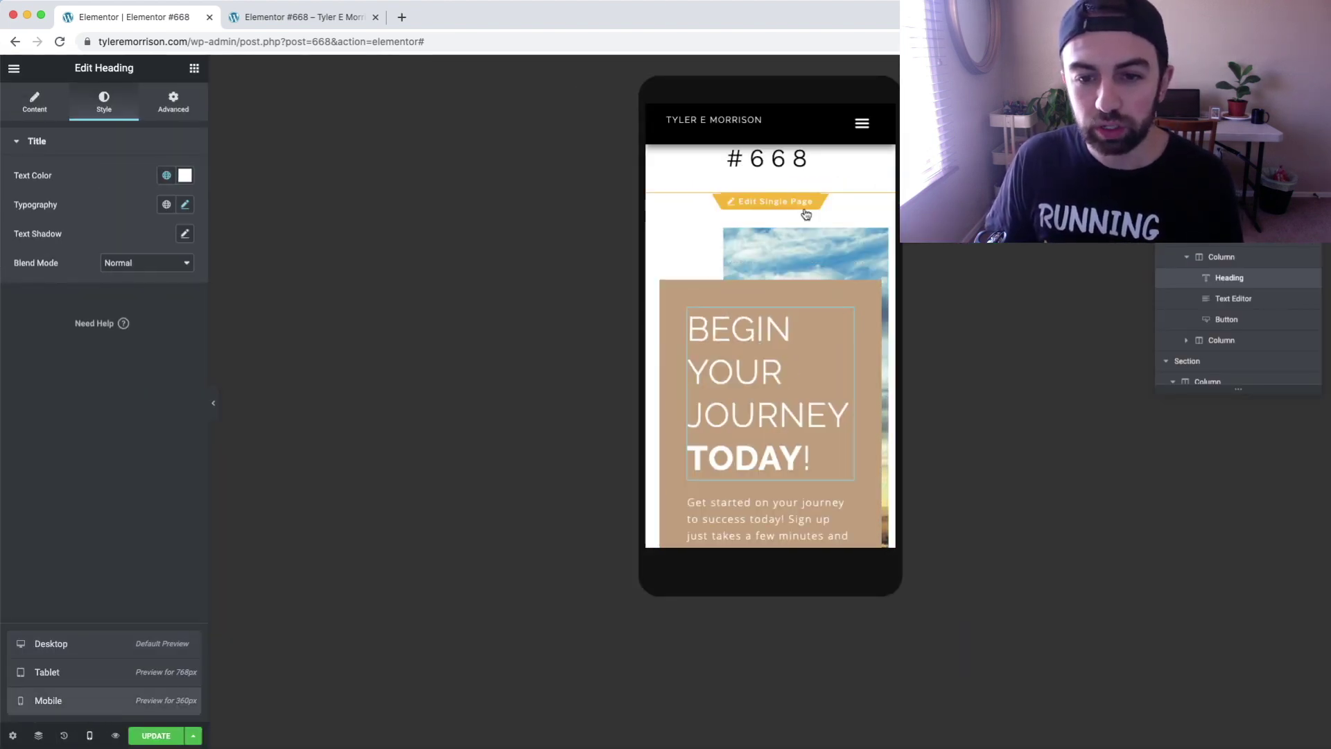
scroll(875, 265, down, 2)
scroll(874, 265, down, 4)
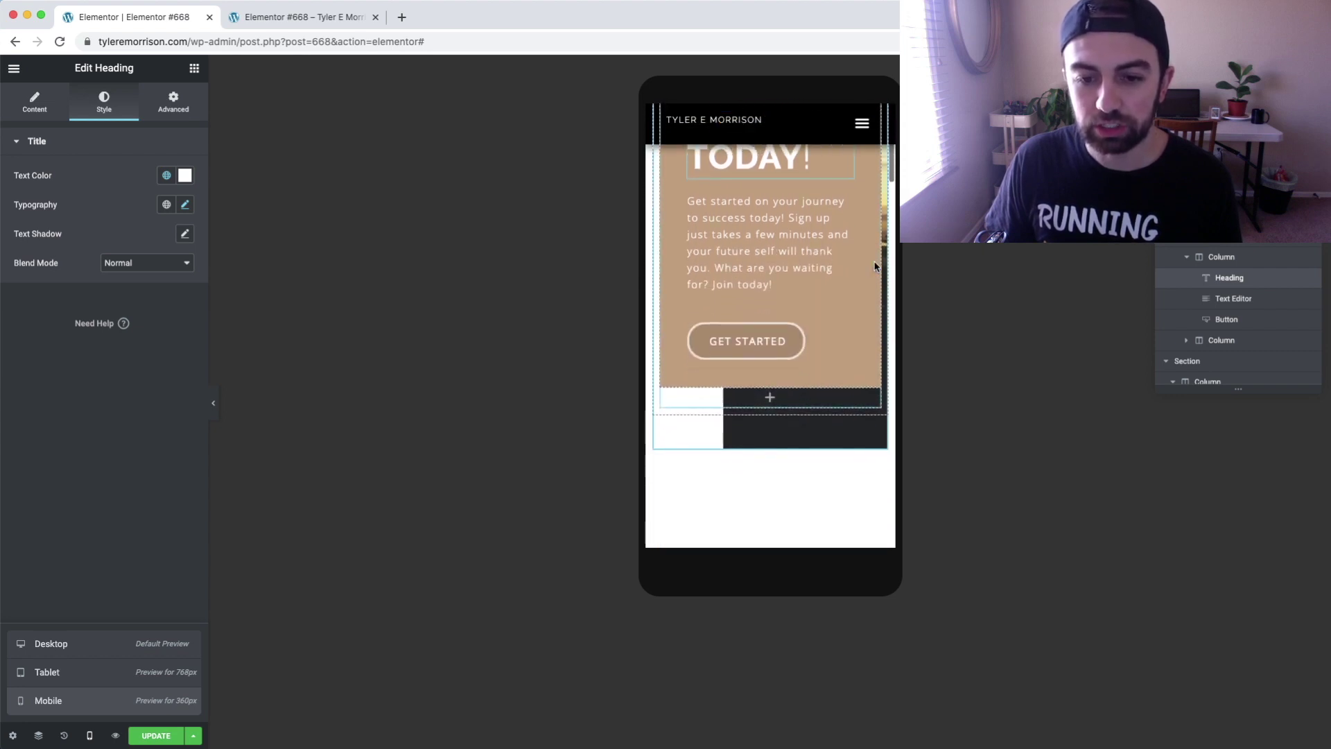
scroll(860, 278, up, 5)
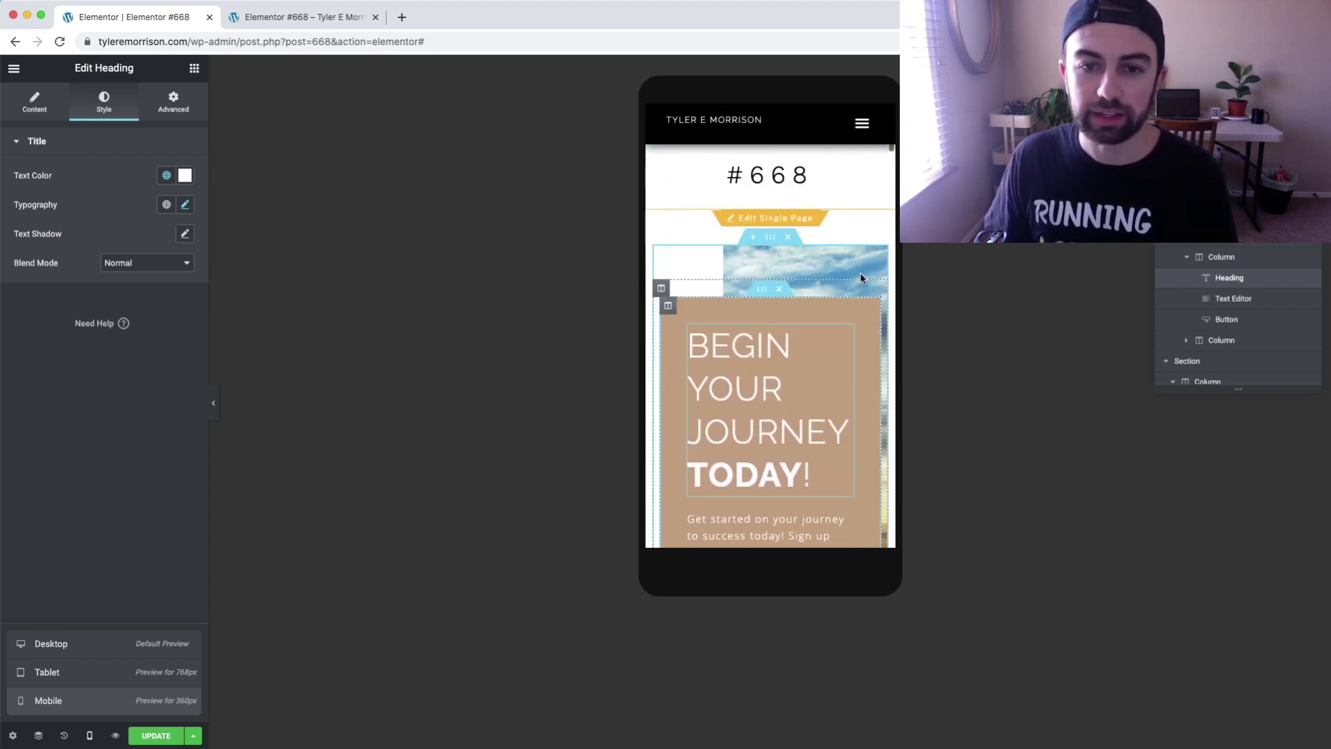
scroll(861, 278, up, 3)
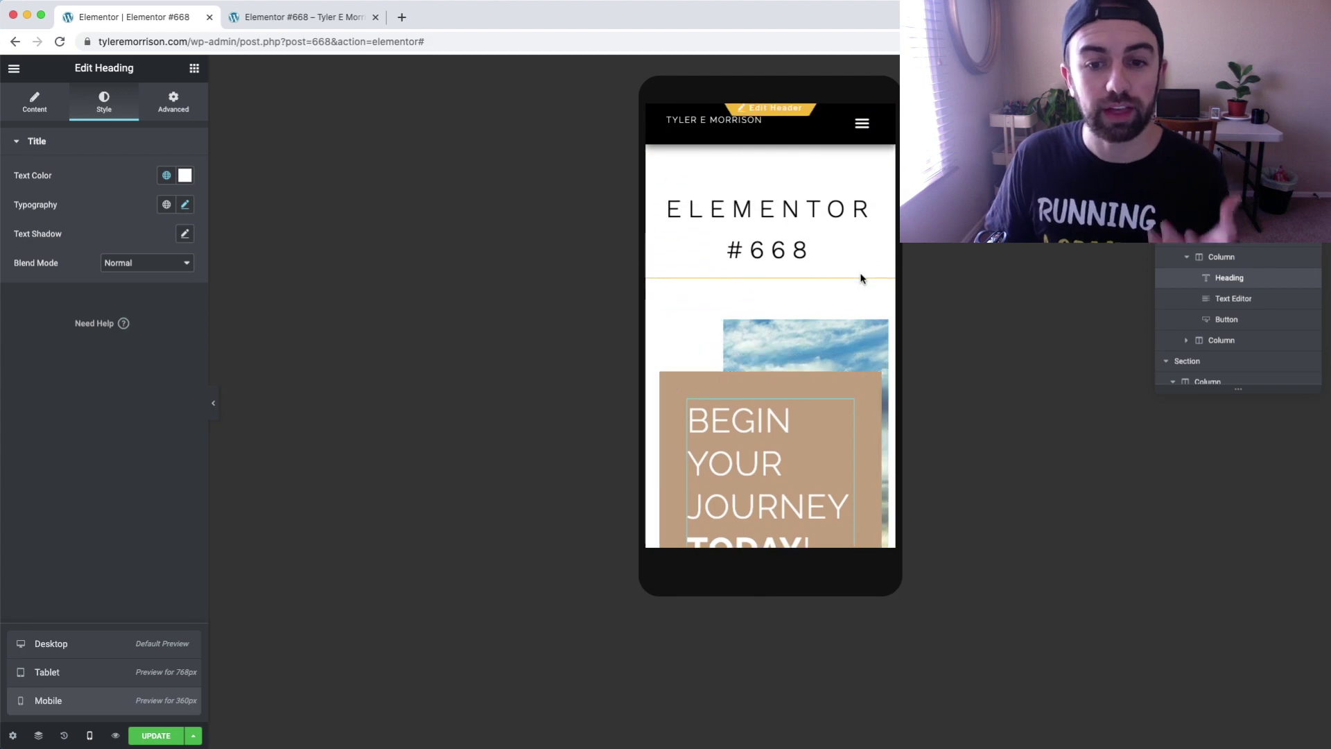
scroll(861, 277, down, 3)
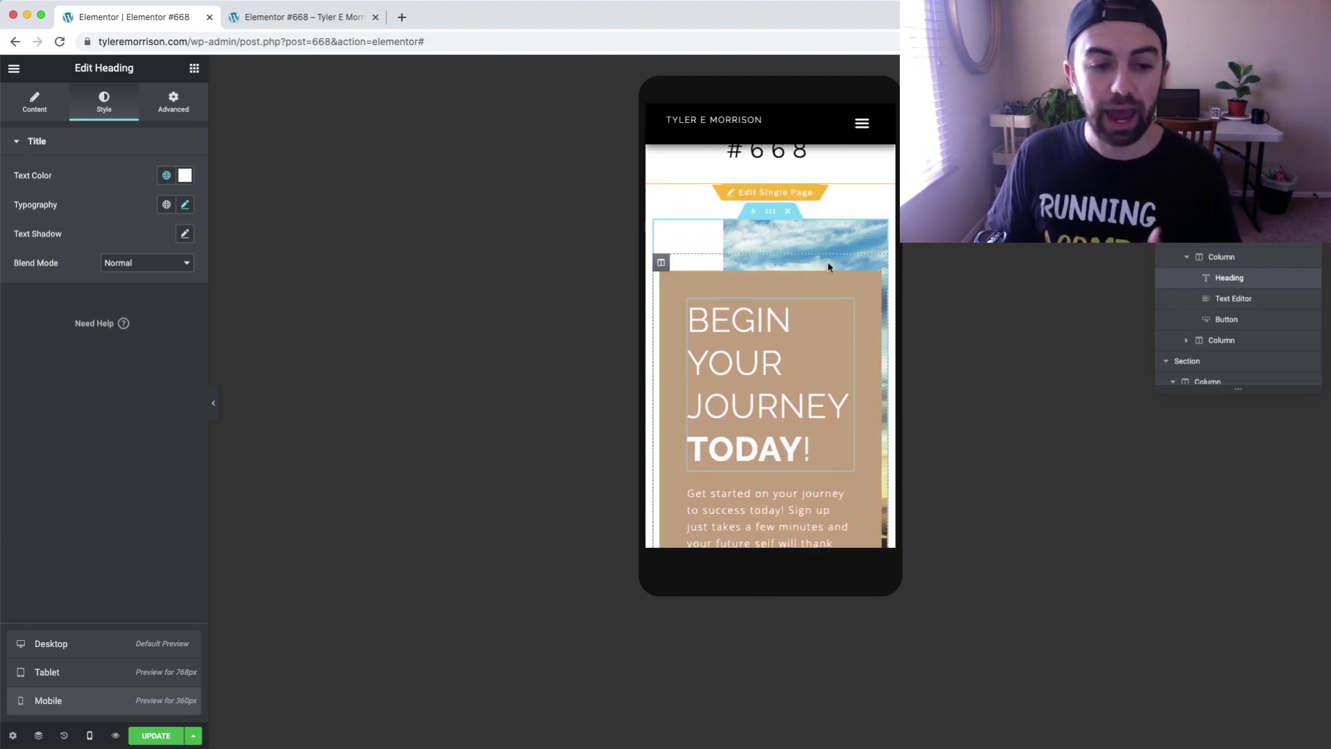
- Return the preview to desktop width and bring up the widget library
click(49, 644)
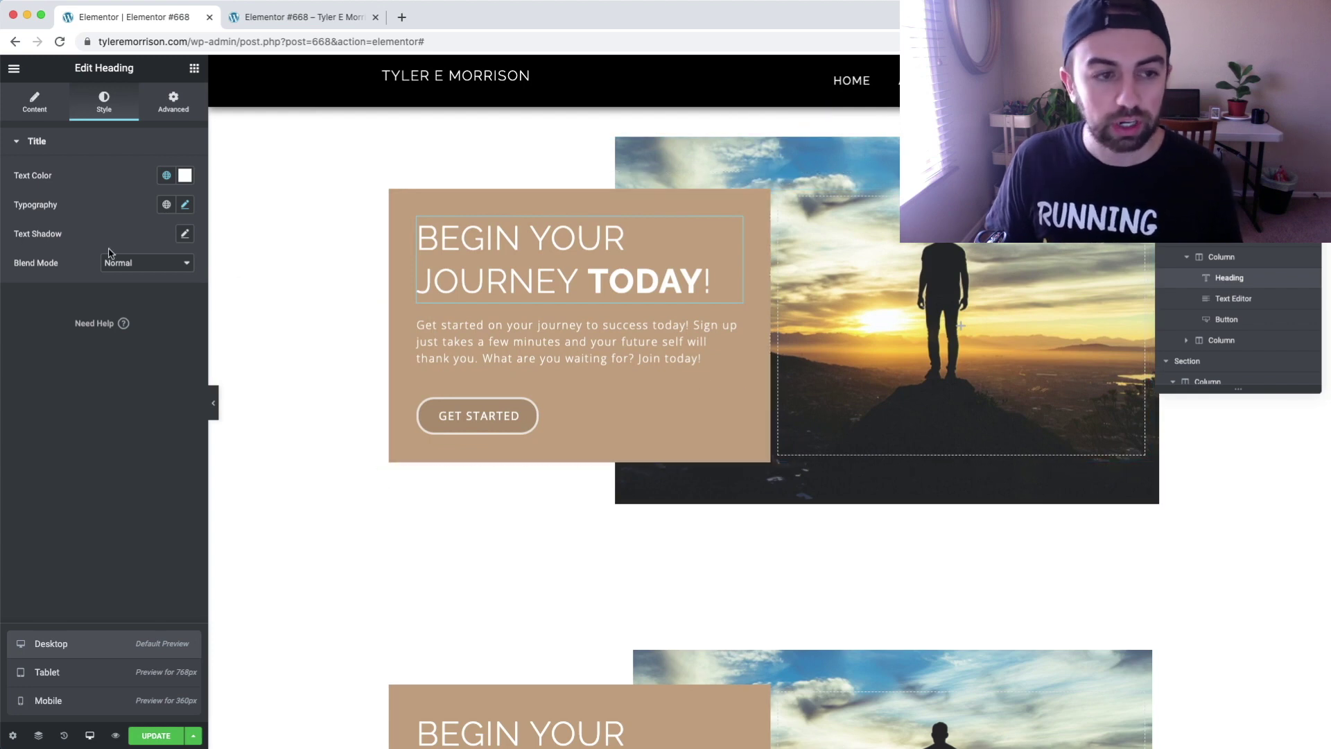
click(13, 69)
click(13, 69)
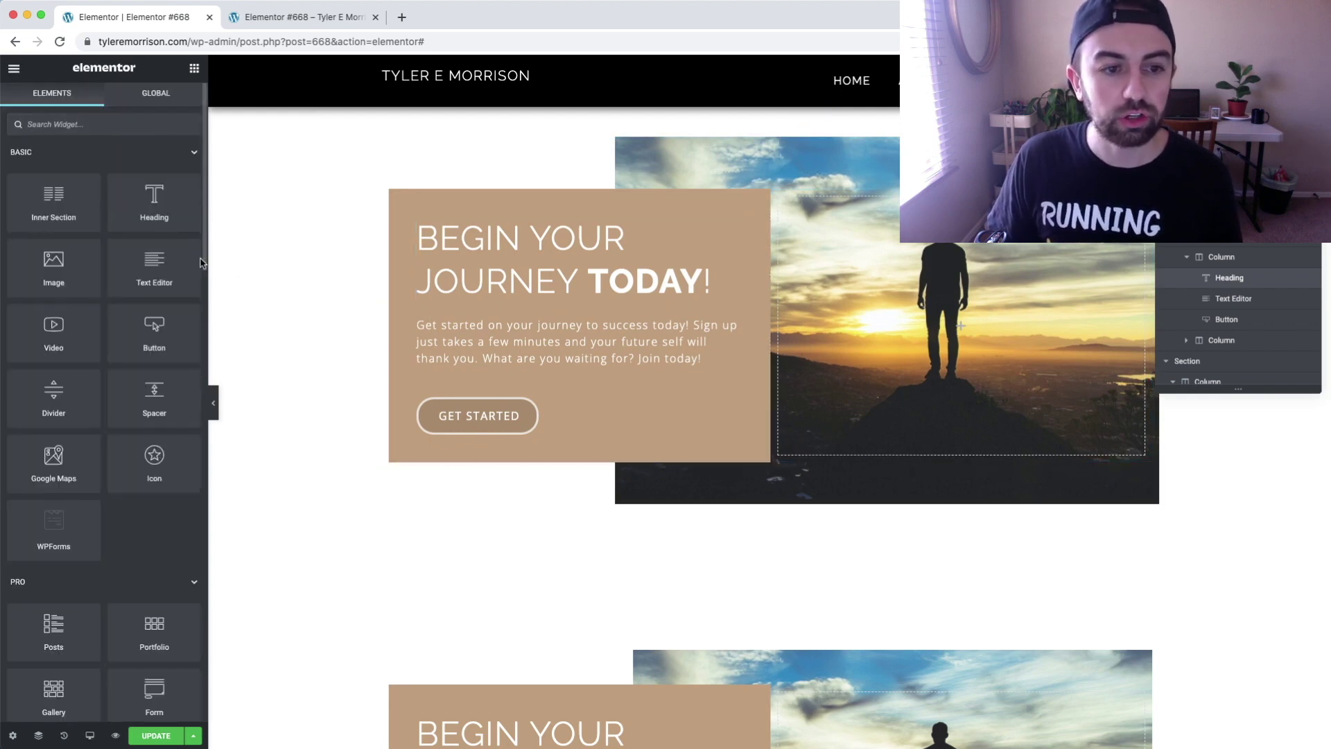
- Add an Image widget with the sunset silhouette photo to the right column at Full image size
drag(85, 244, 938, 289)
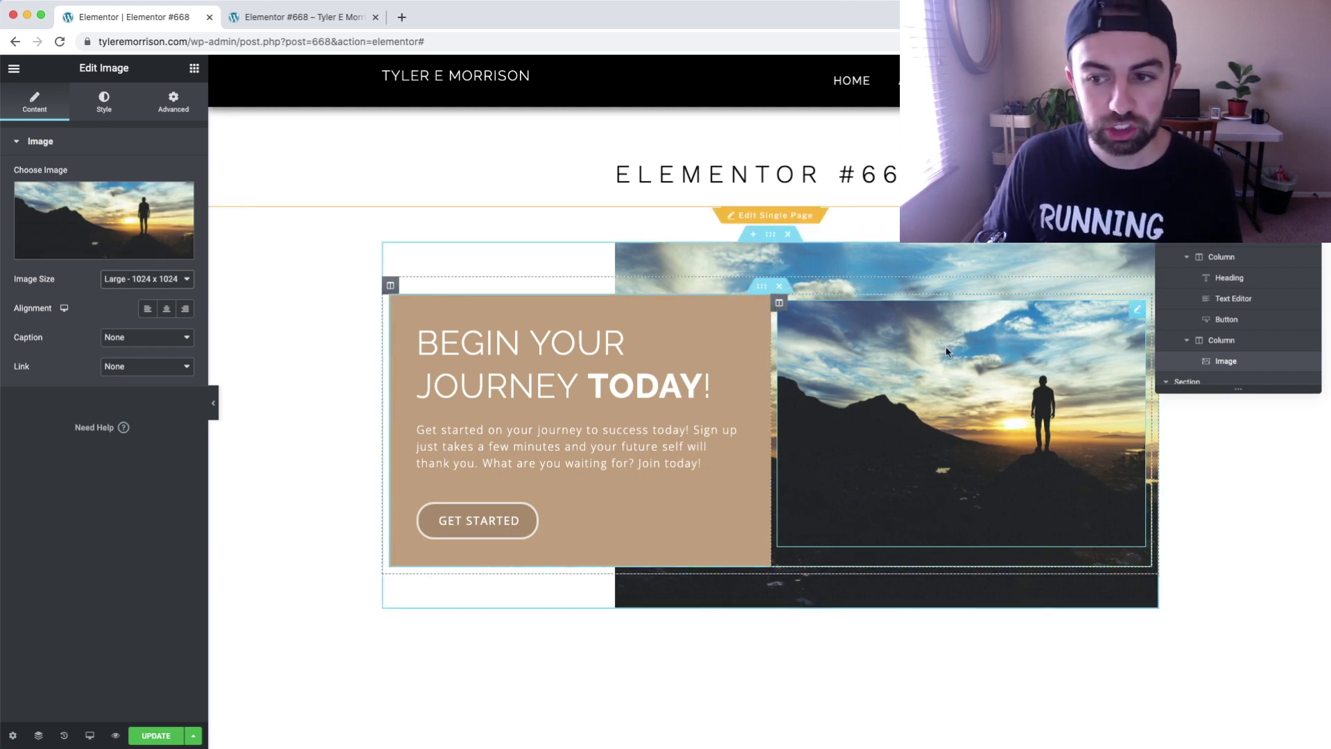
click(146, 283)
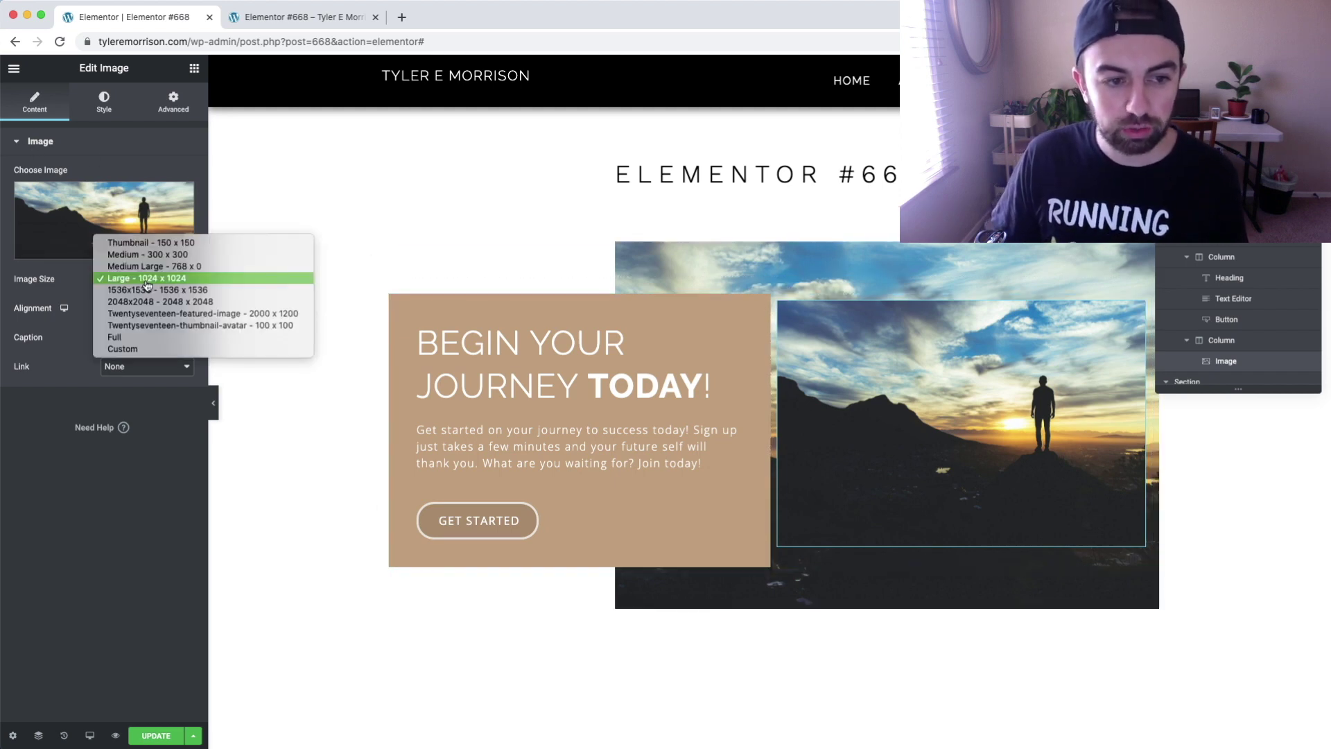
click(147, 338)
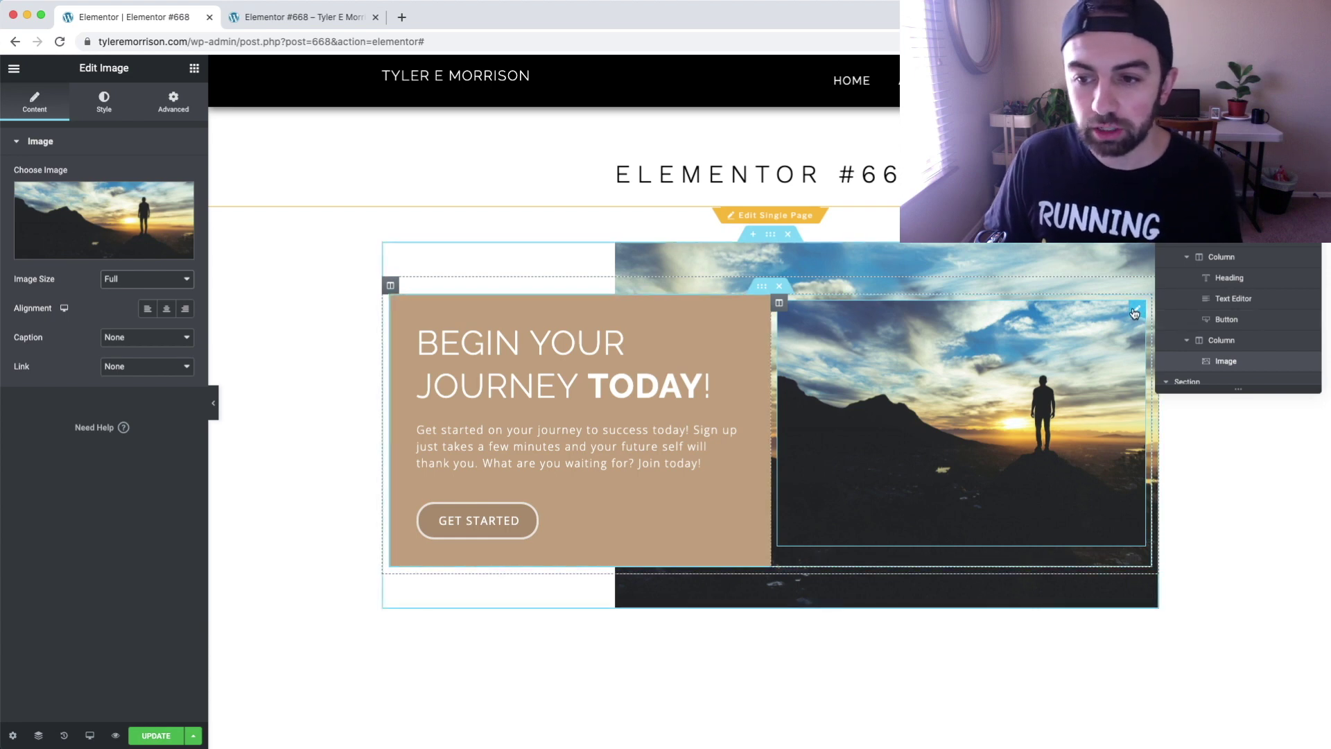
click(175, 104)
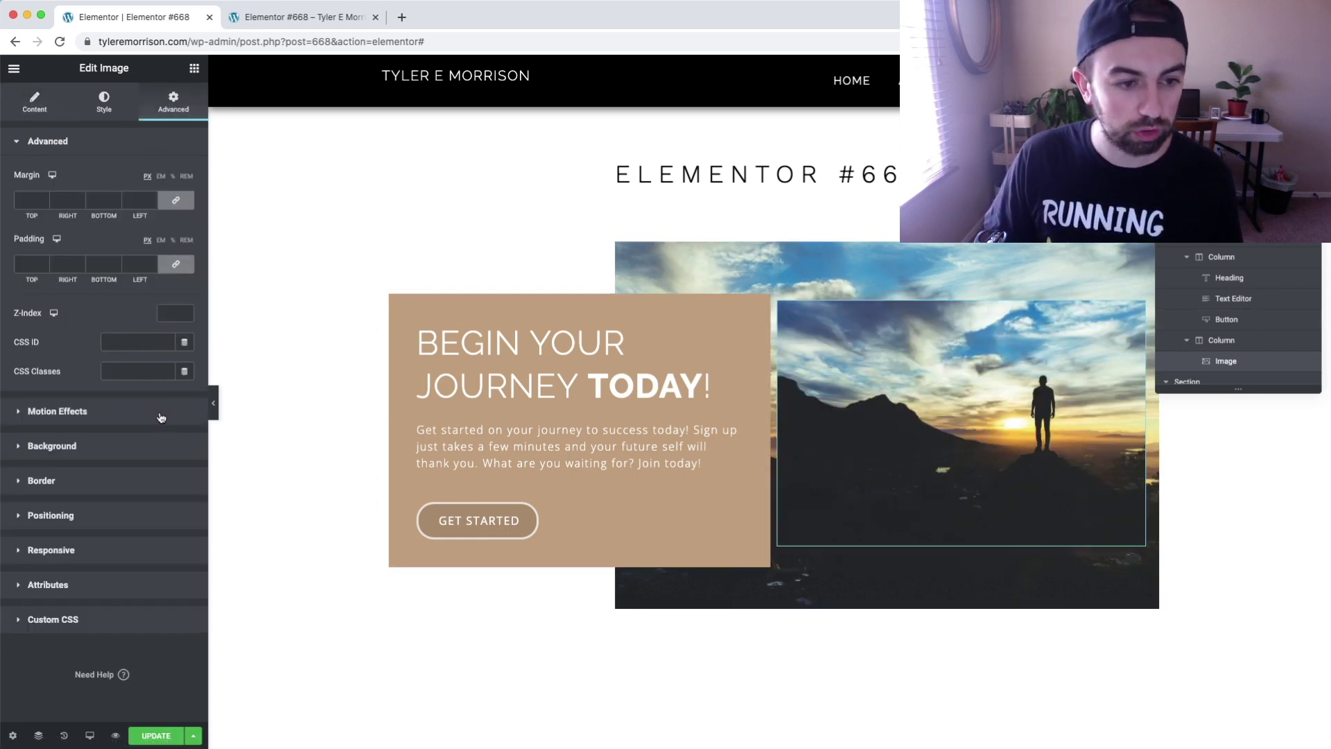
- Hide the sunset Image widget on desktop and tablet via its responsive visibility options
click(82, 549)
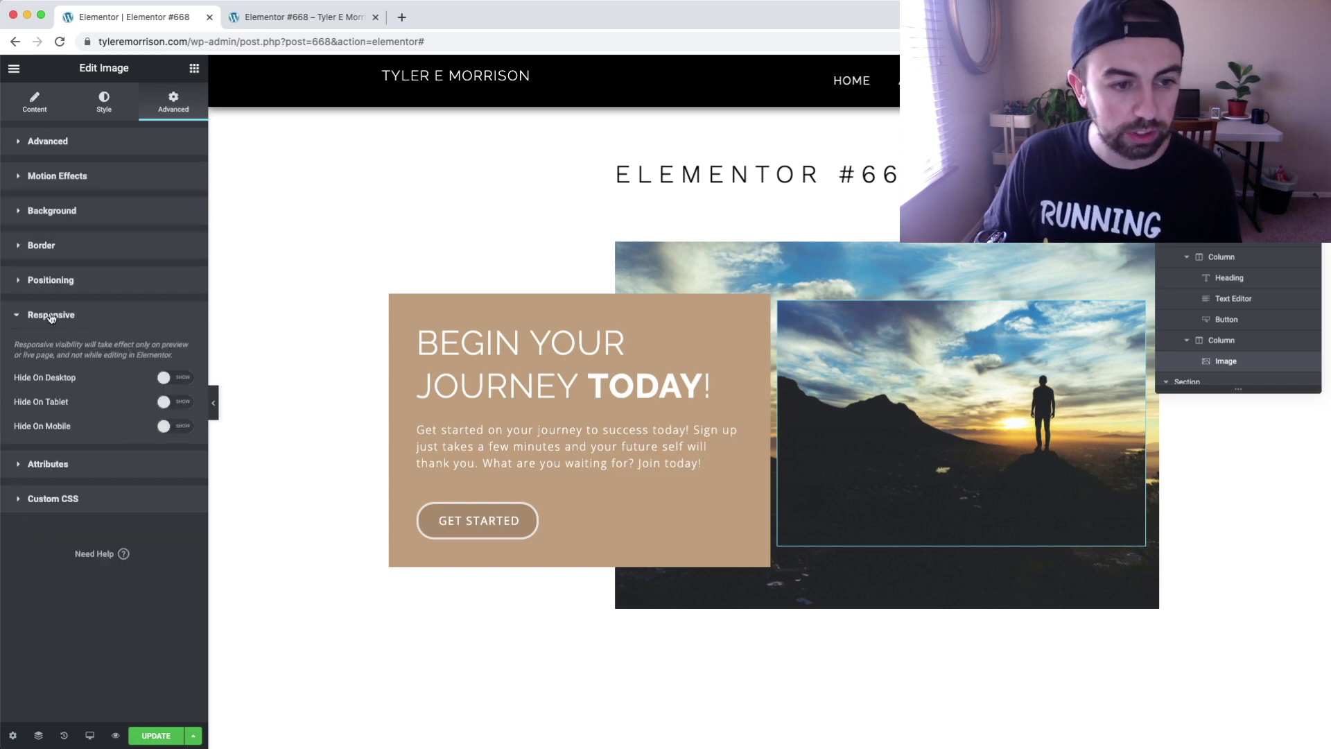
click(165, 378)
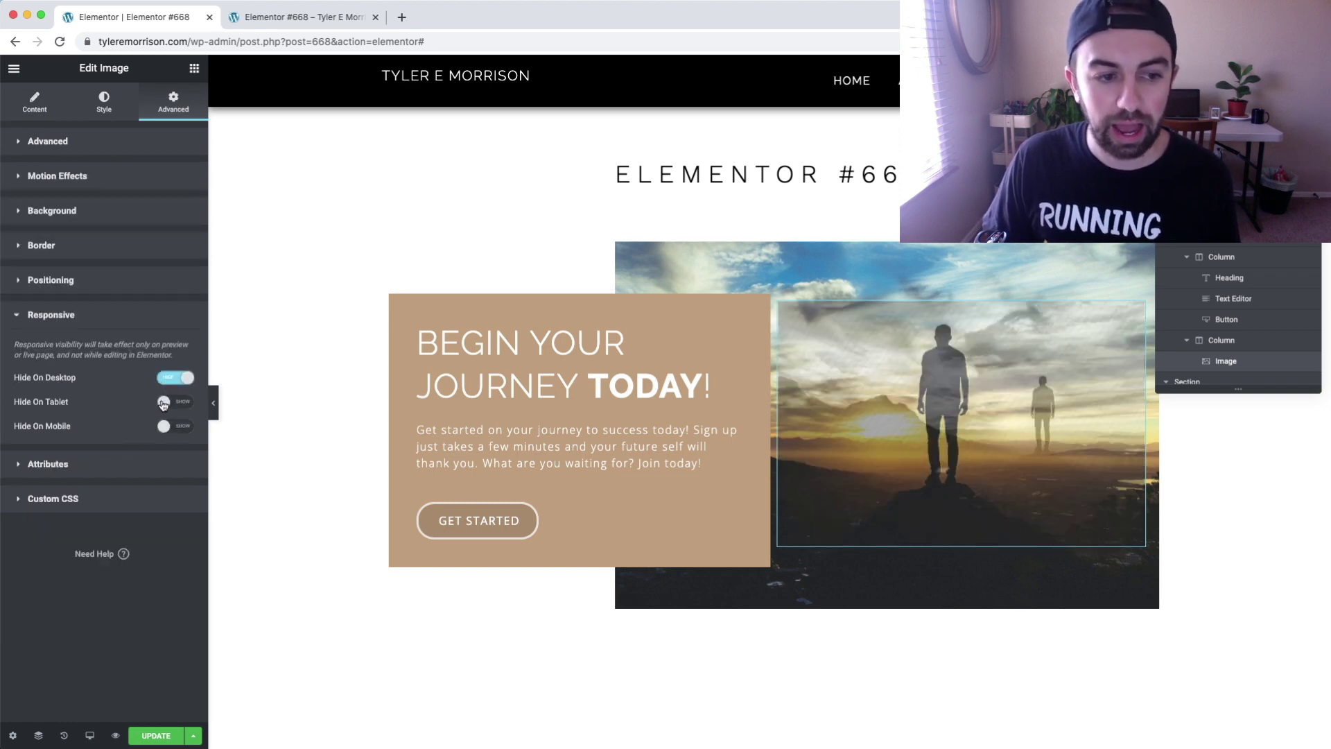
click(166, 403)
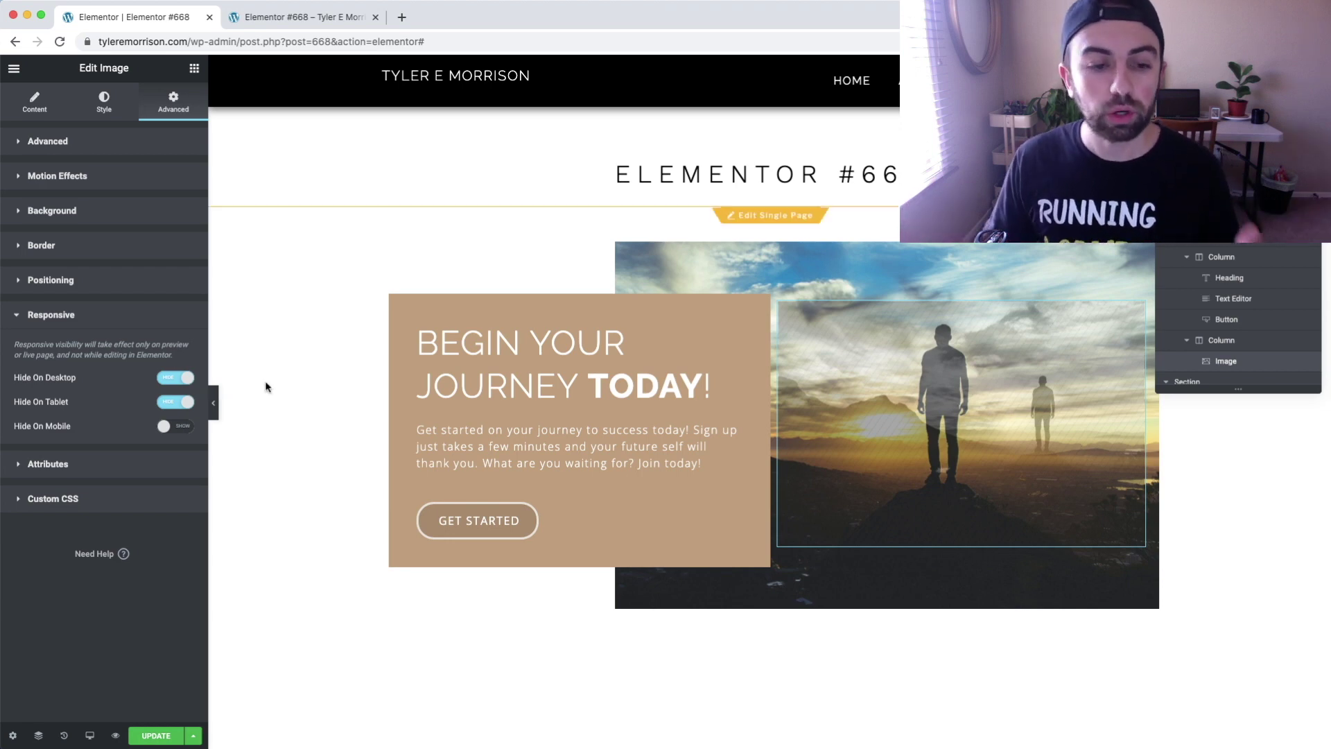
- Preview the page at mobile size to check the image, then return to desktop
click(90, 735)
click(103, 712)
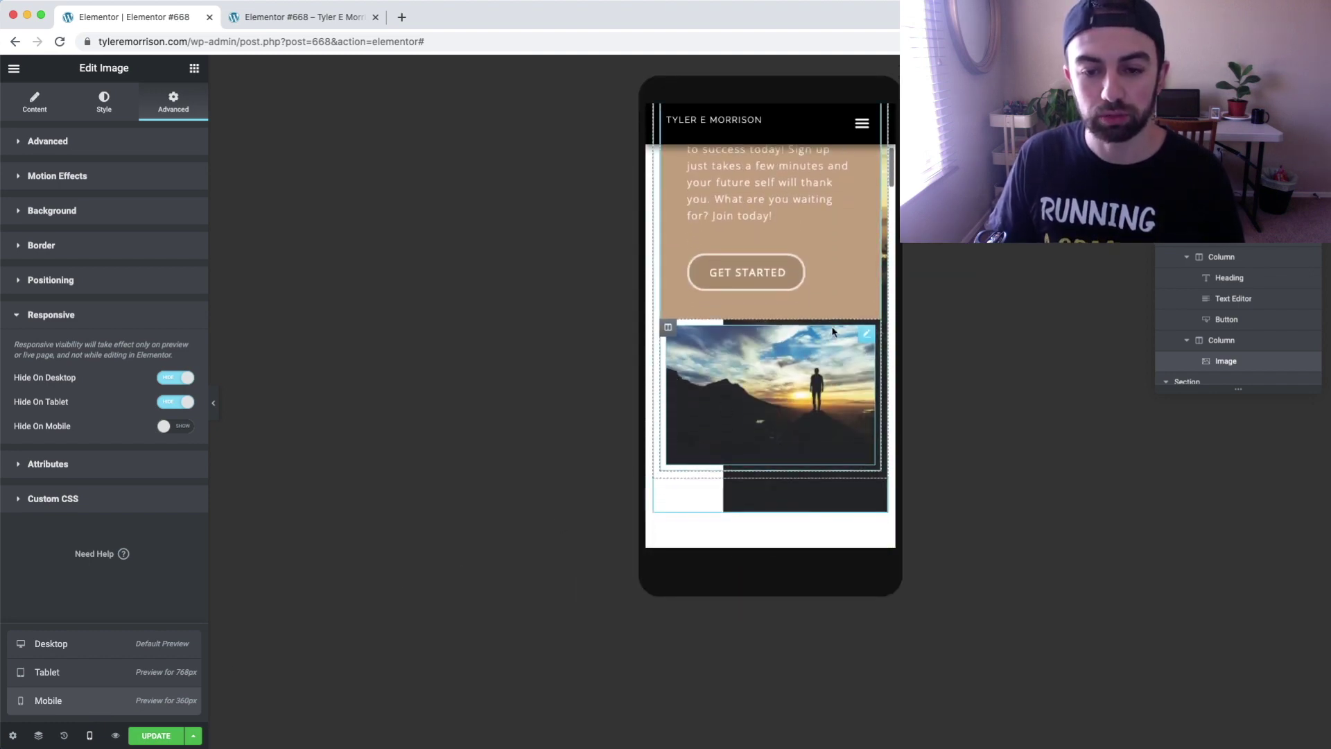
scroll(794, 377, up, 5)
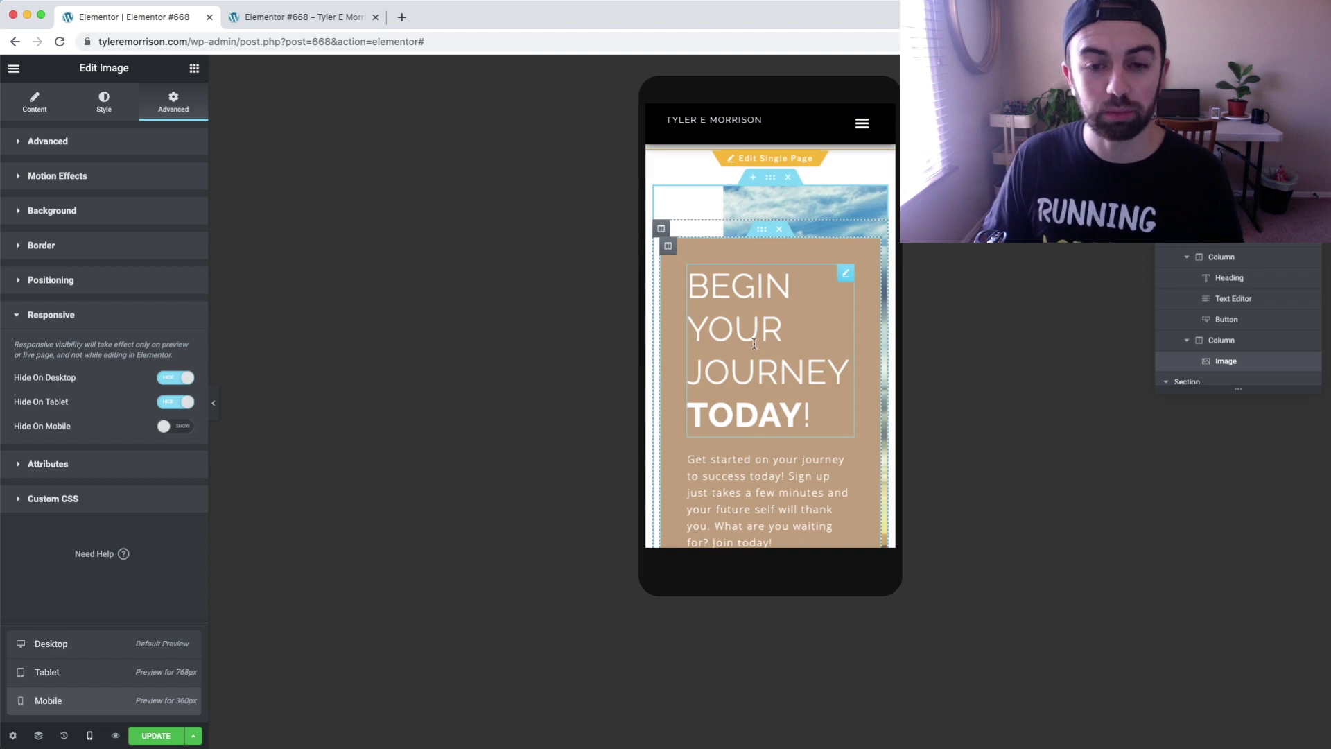
scroll(754, 344, up, 3)
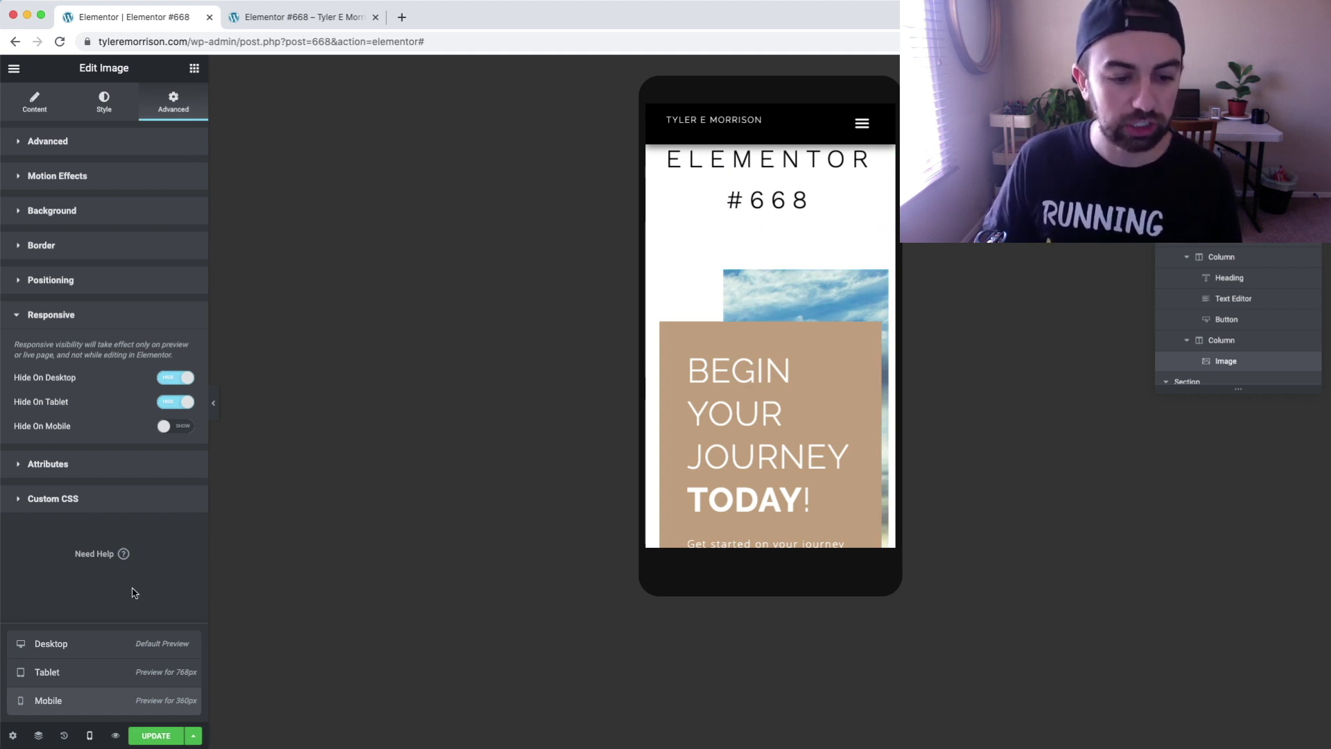
click(78, 650)
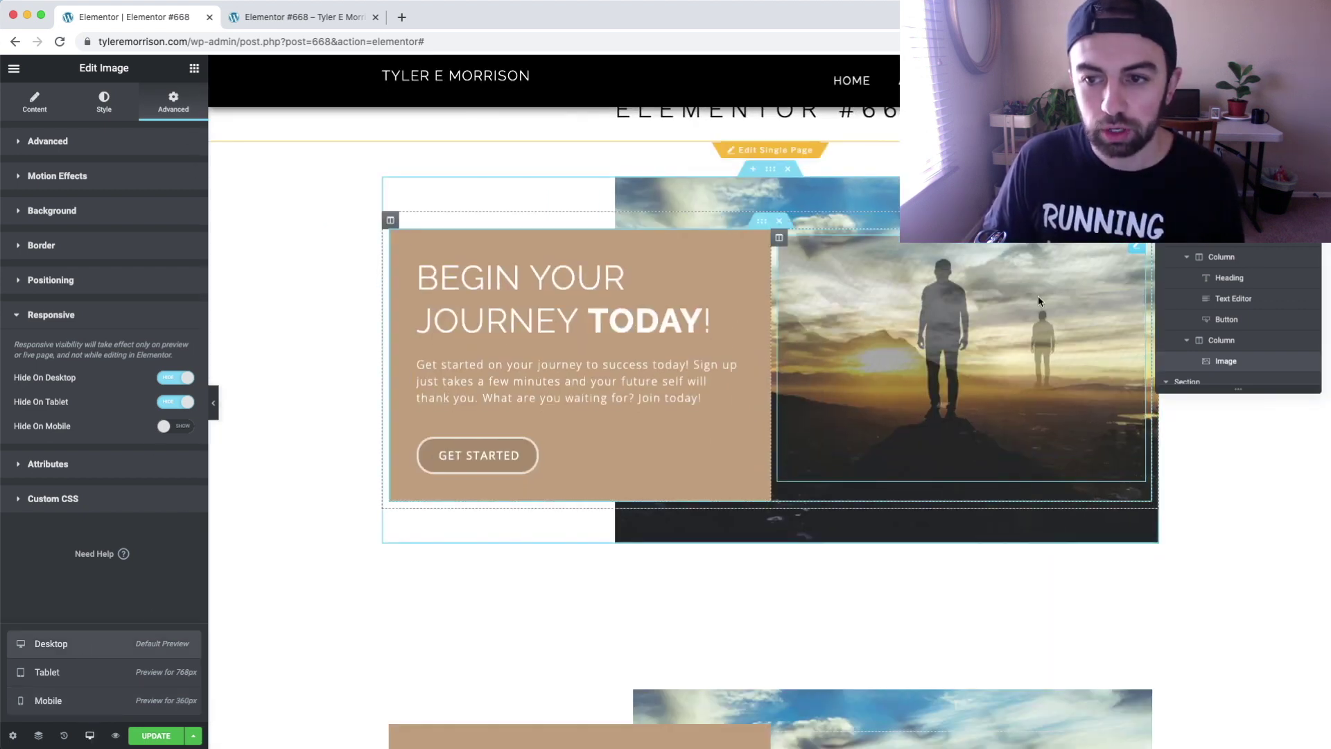
- Turn on Reverse Columns (Mobile) for the inner section holding the box and image
click(761, 223)
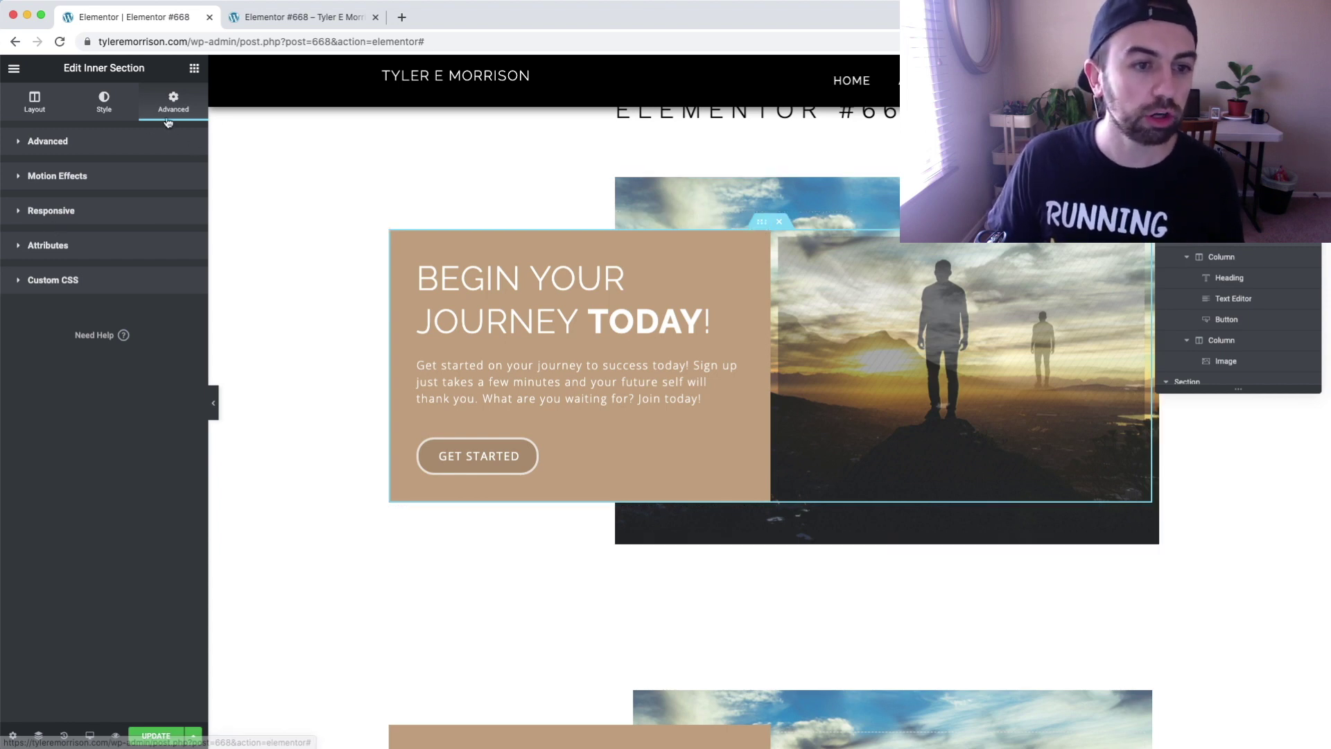
click(56, 210)
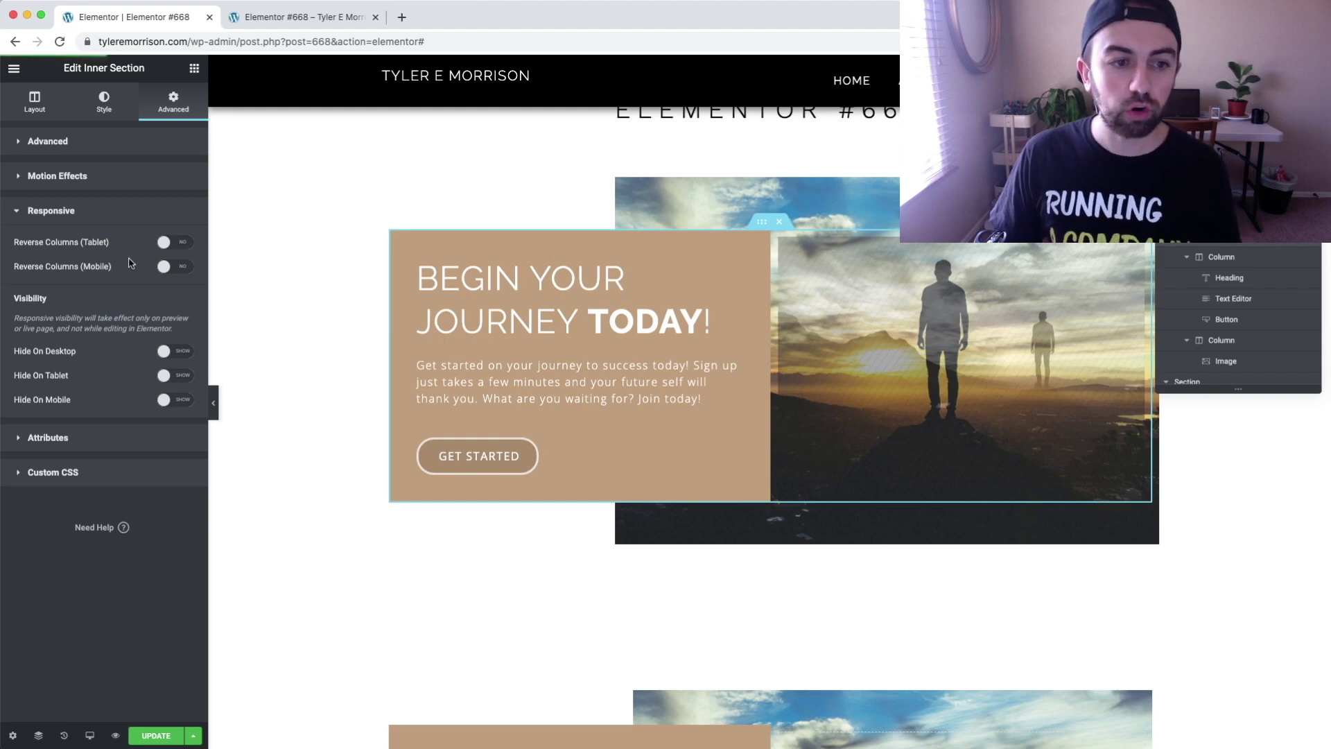
click(171, 268)
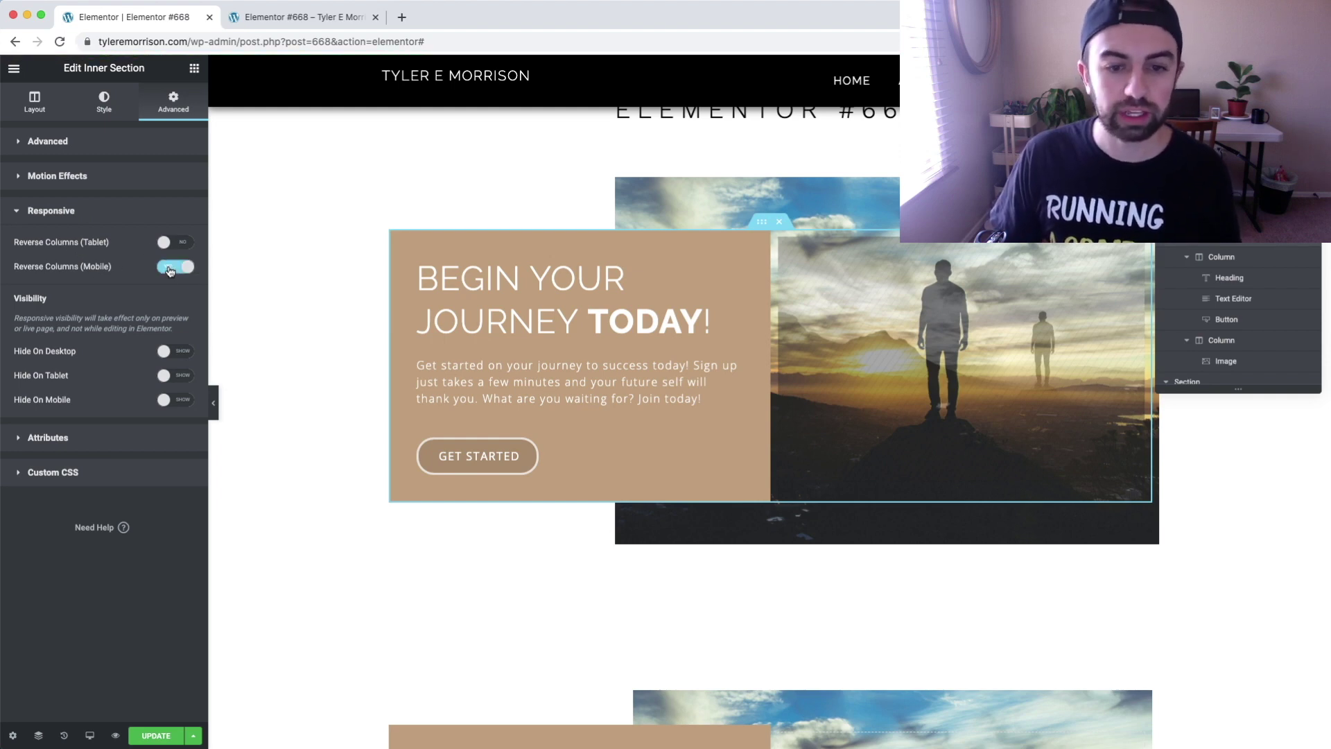
- Preview the reversed column order at mobile size, then return to desktop
click(95, 740)
click(93, 700)
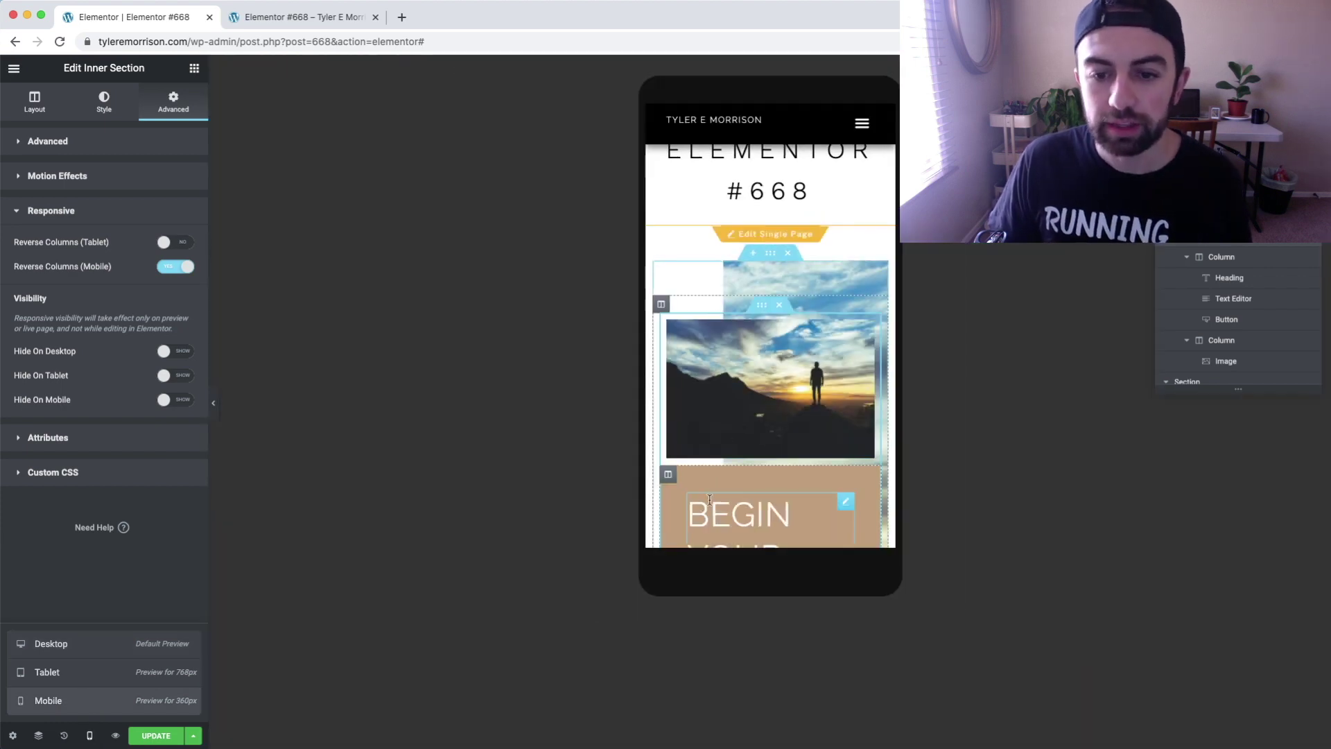
scroll(797, 392, down, 5)
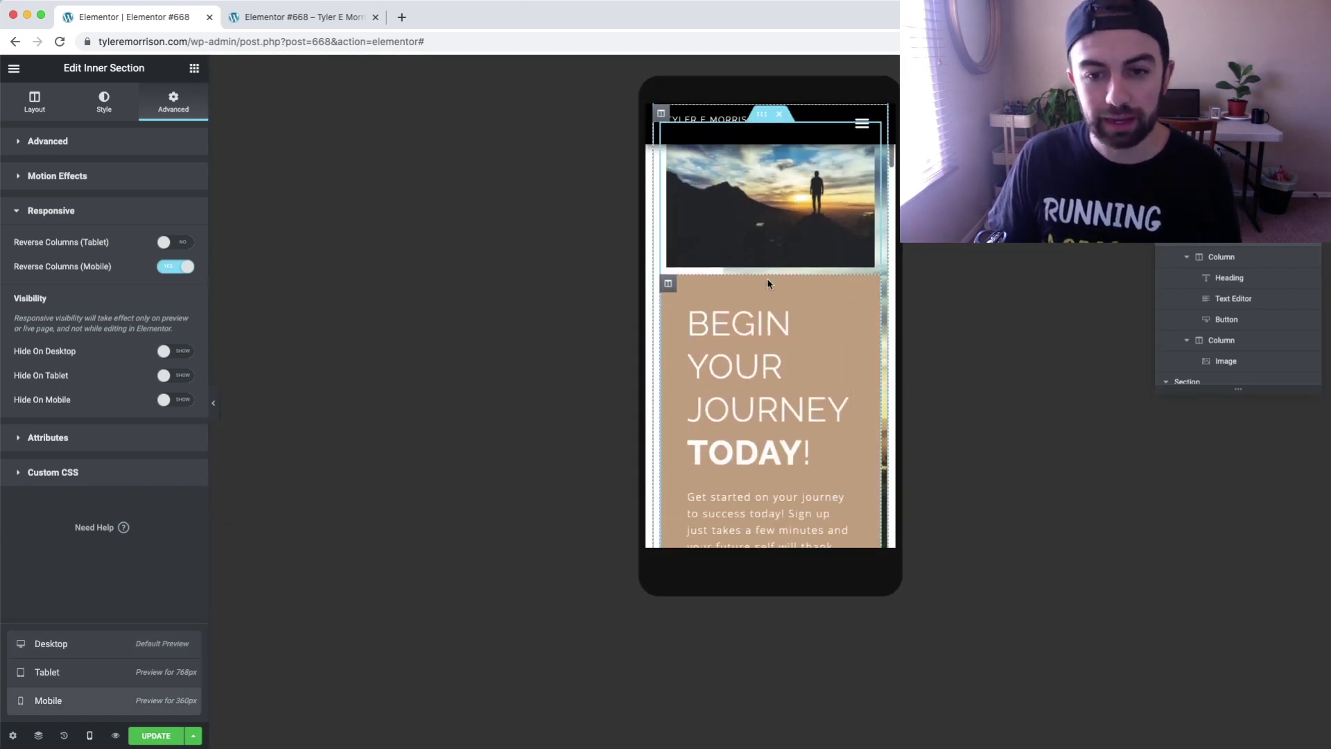
scroll(827, 390, up, 10)
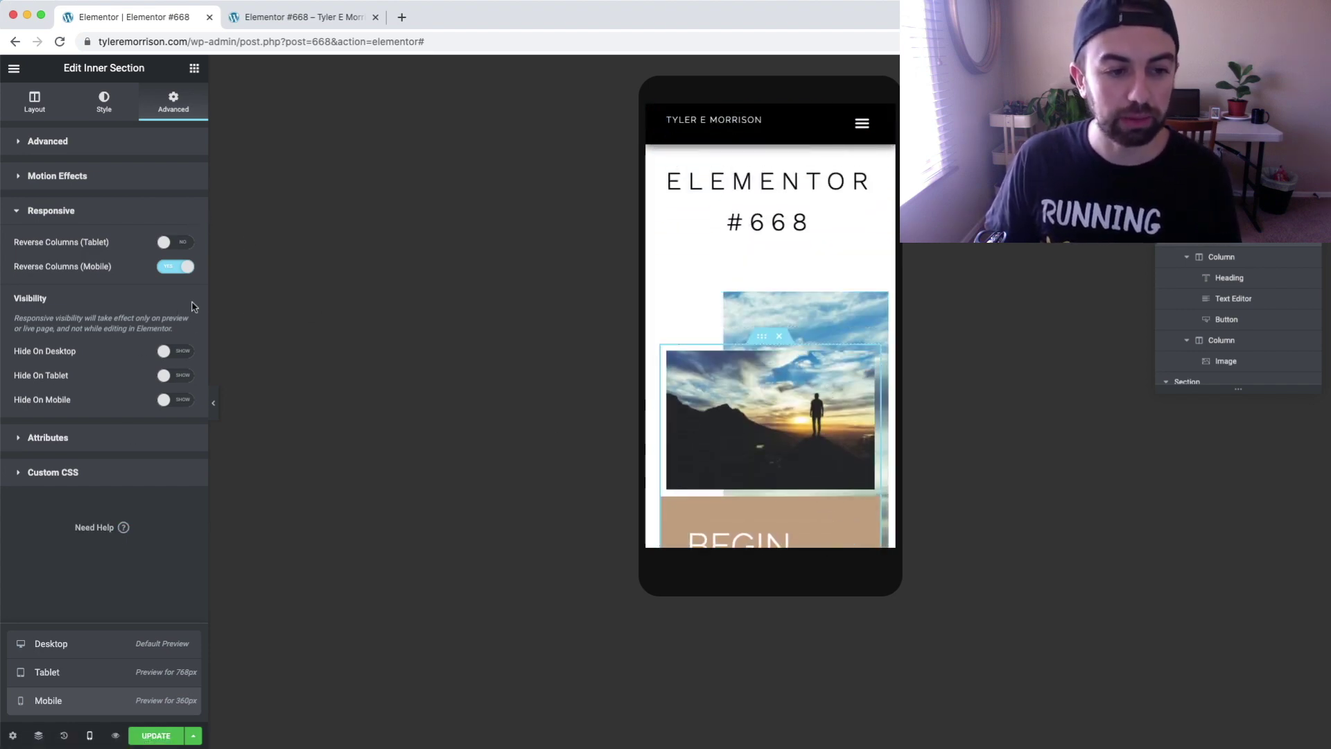
click(110, 641)
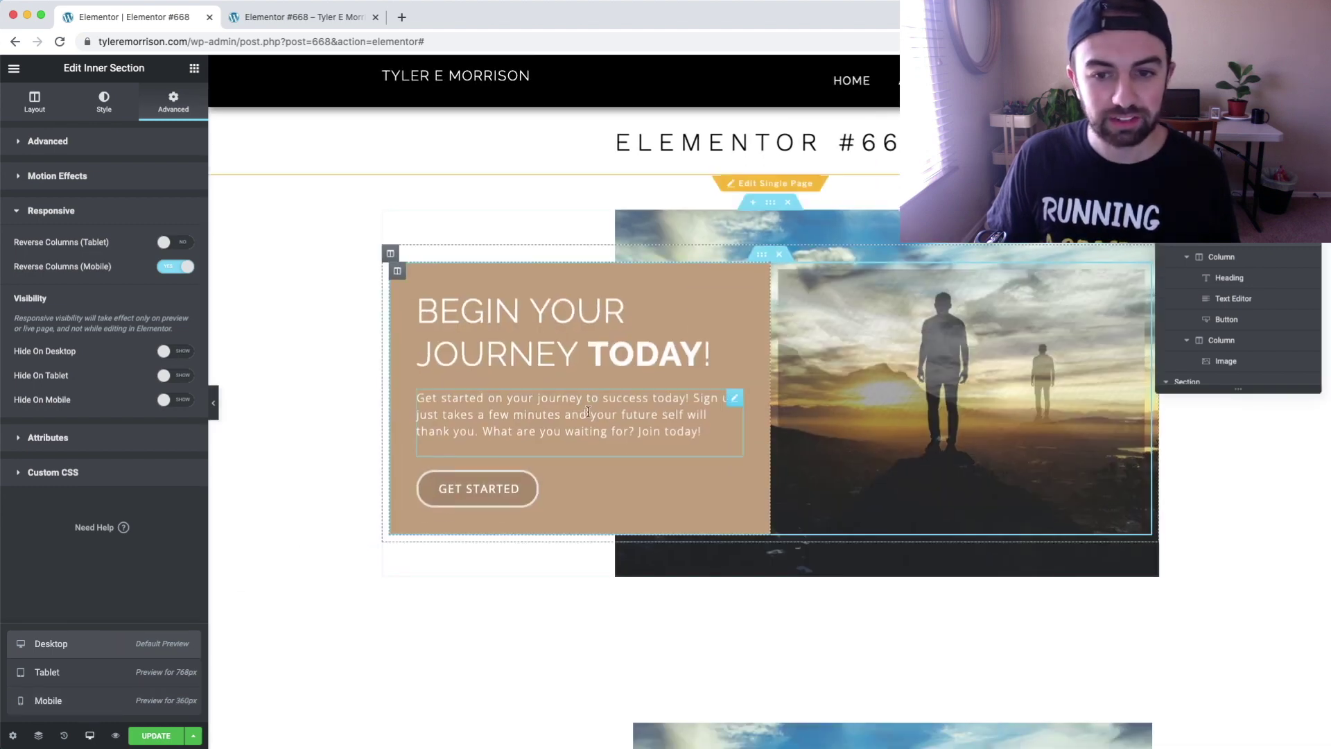
- Give the outer section's mobile background a Custom size with width 0, then return to desktop
click(770, 203)
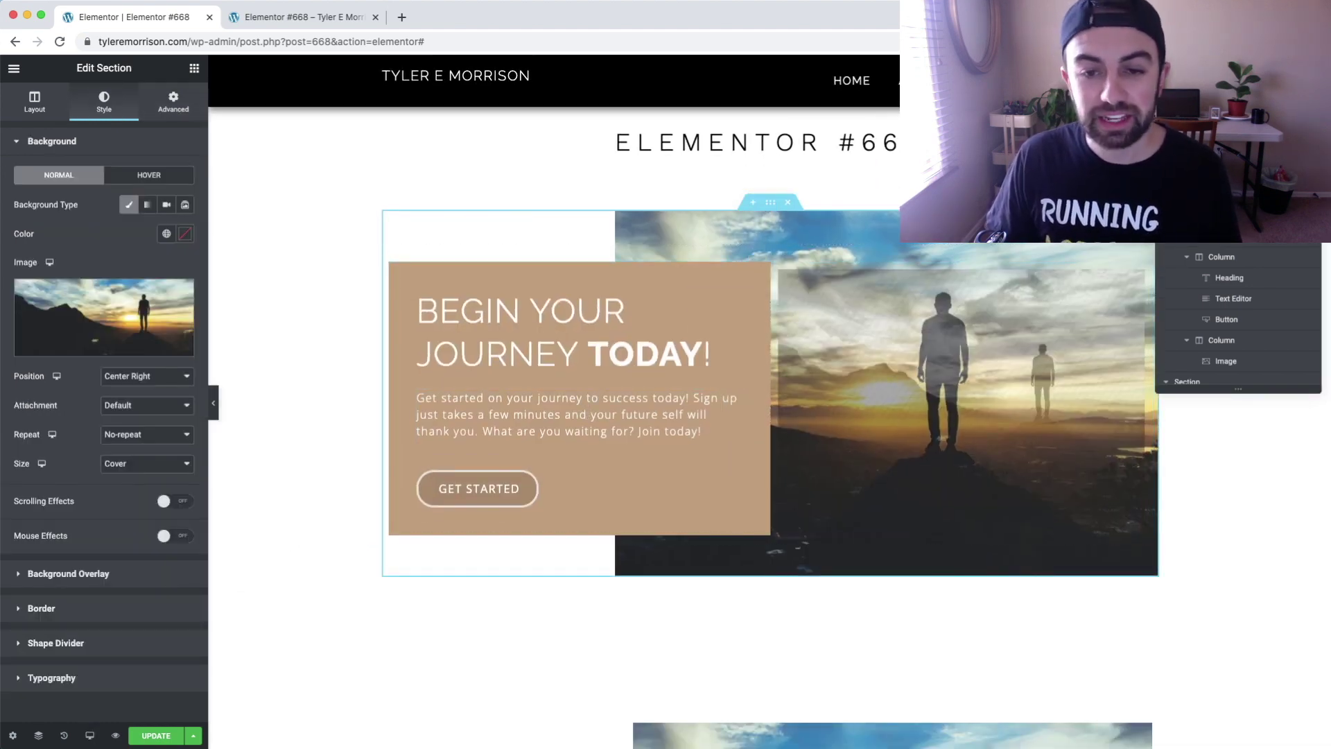
mouse_move(150, 322)
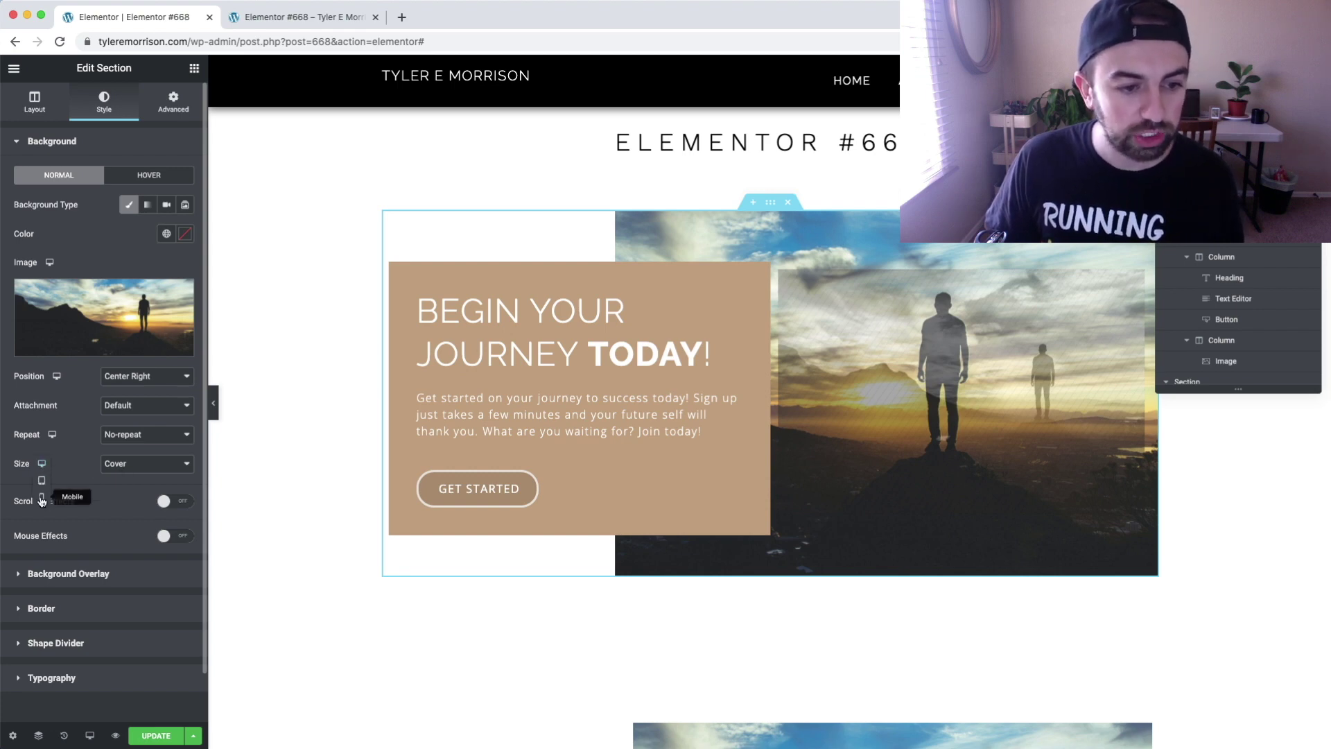
click(43, 499)
click(135, 464)
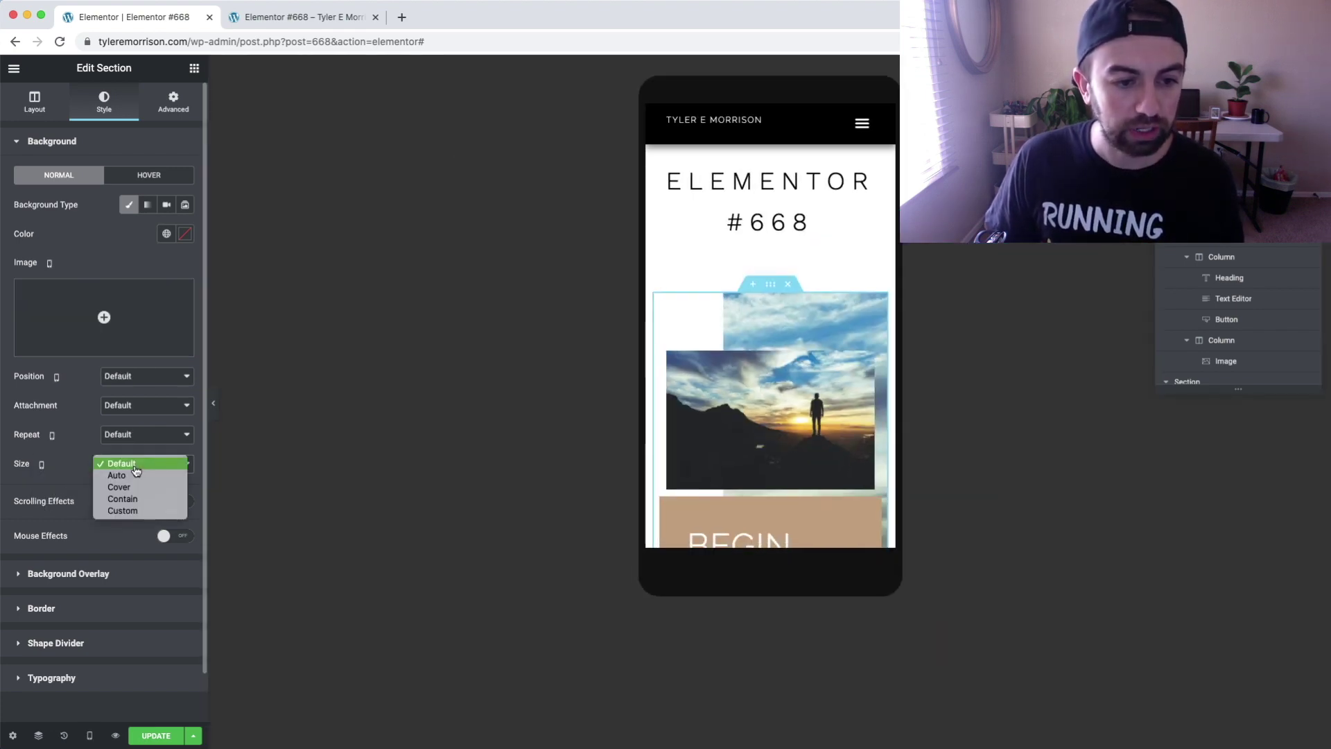
click(147, 512)
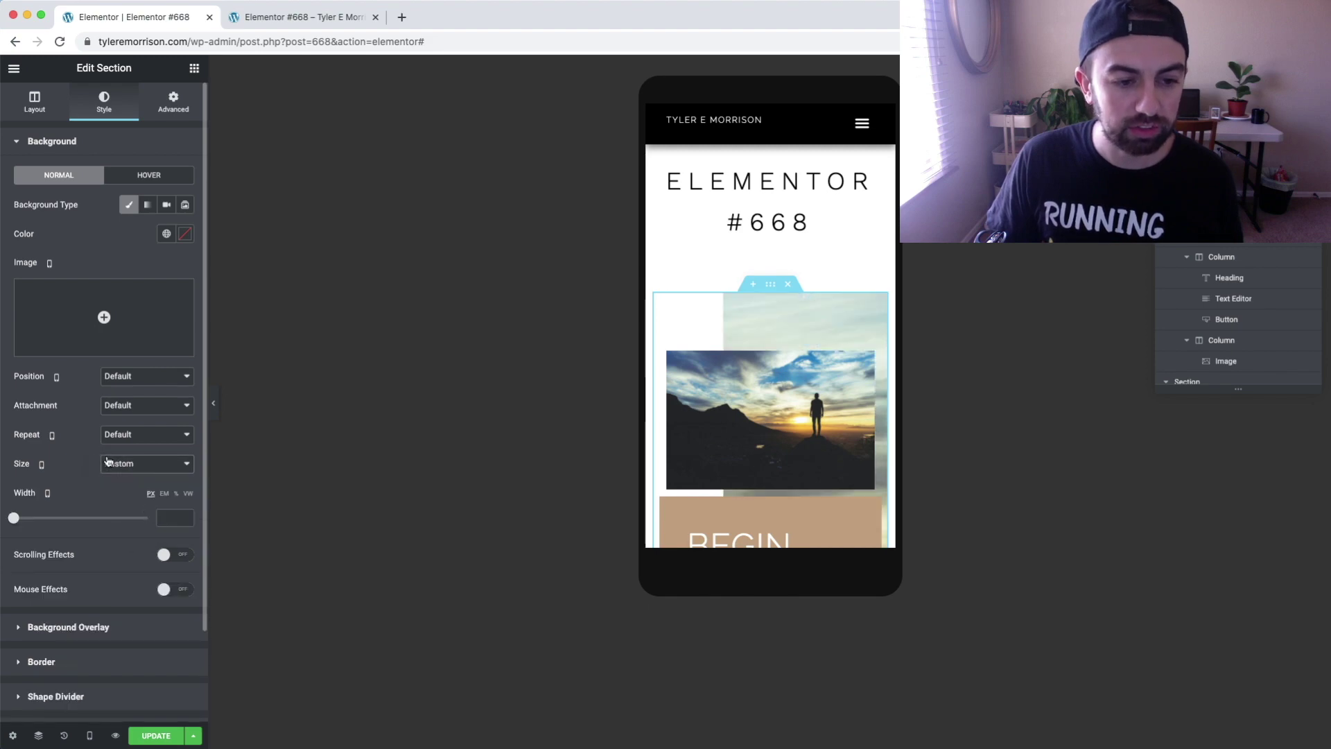
click(170, 517)
text(0)
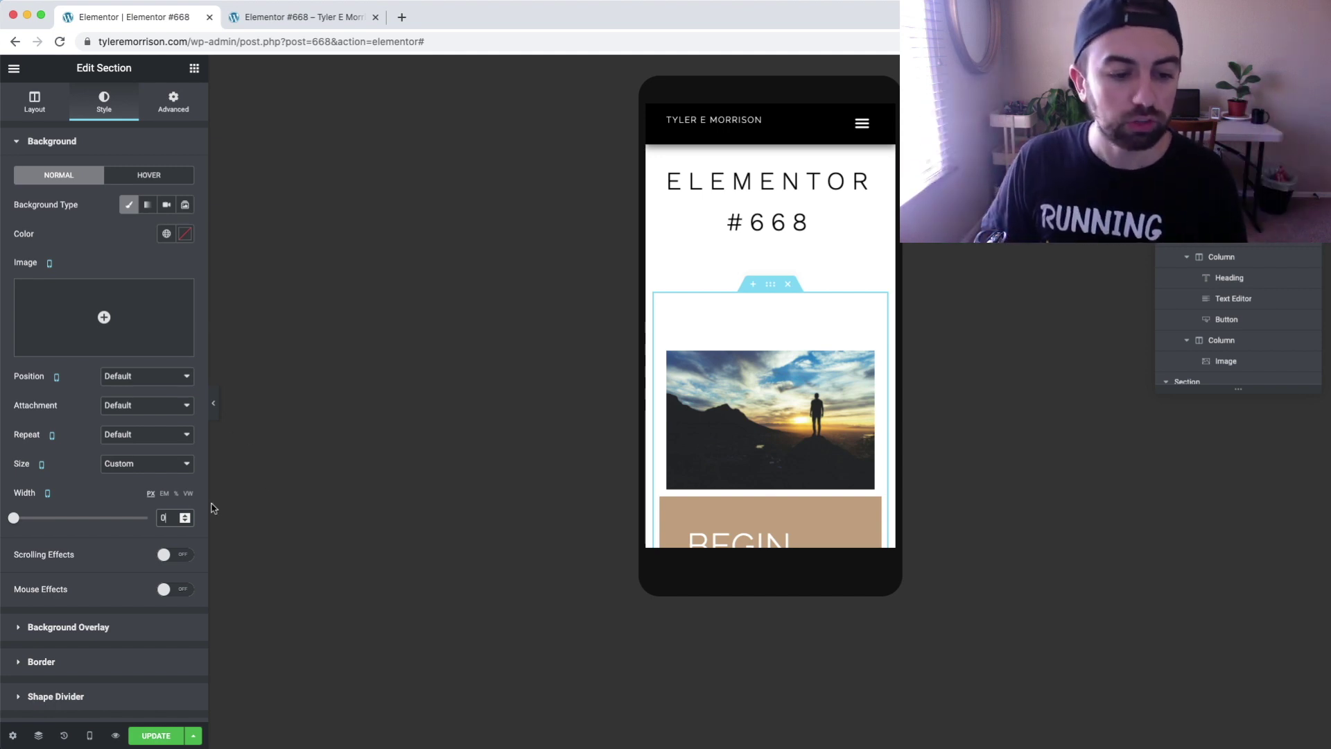
click(89, 735)
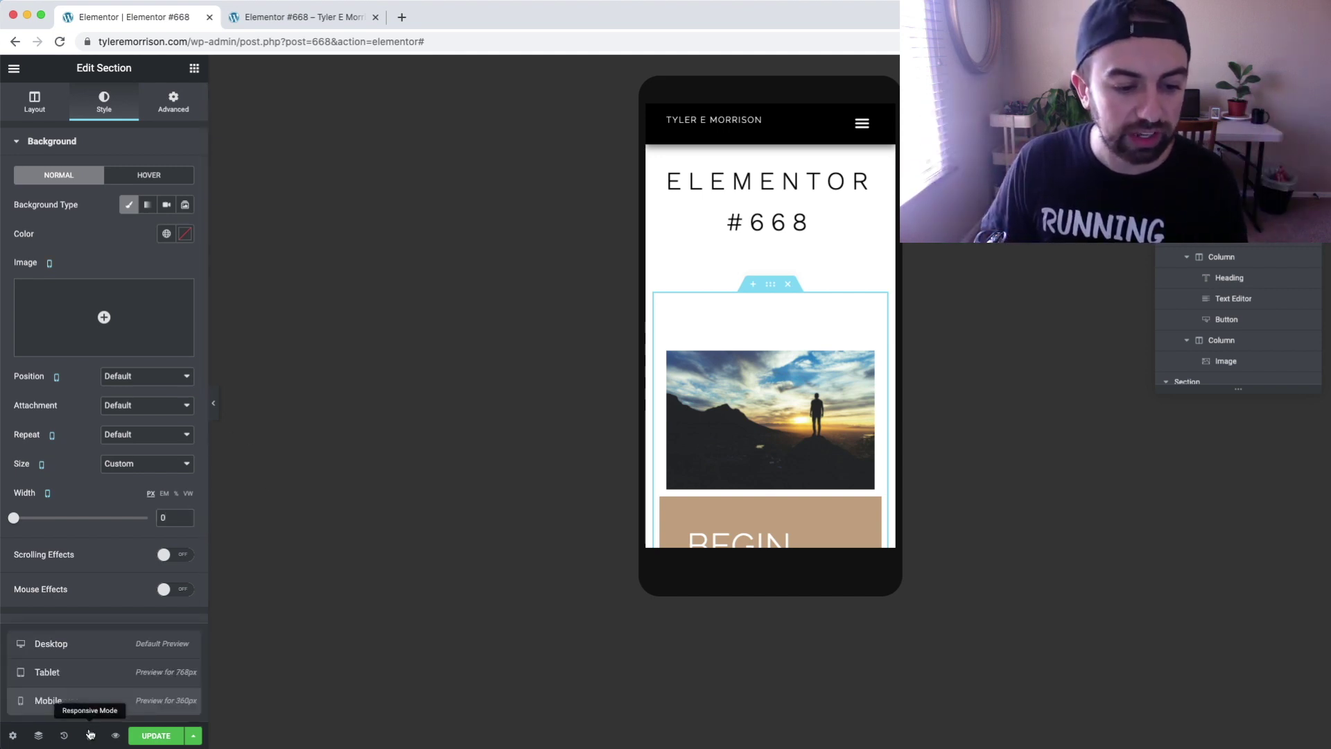
click(104, 650)
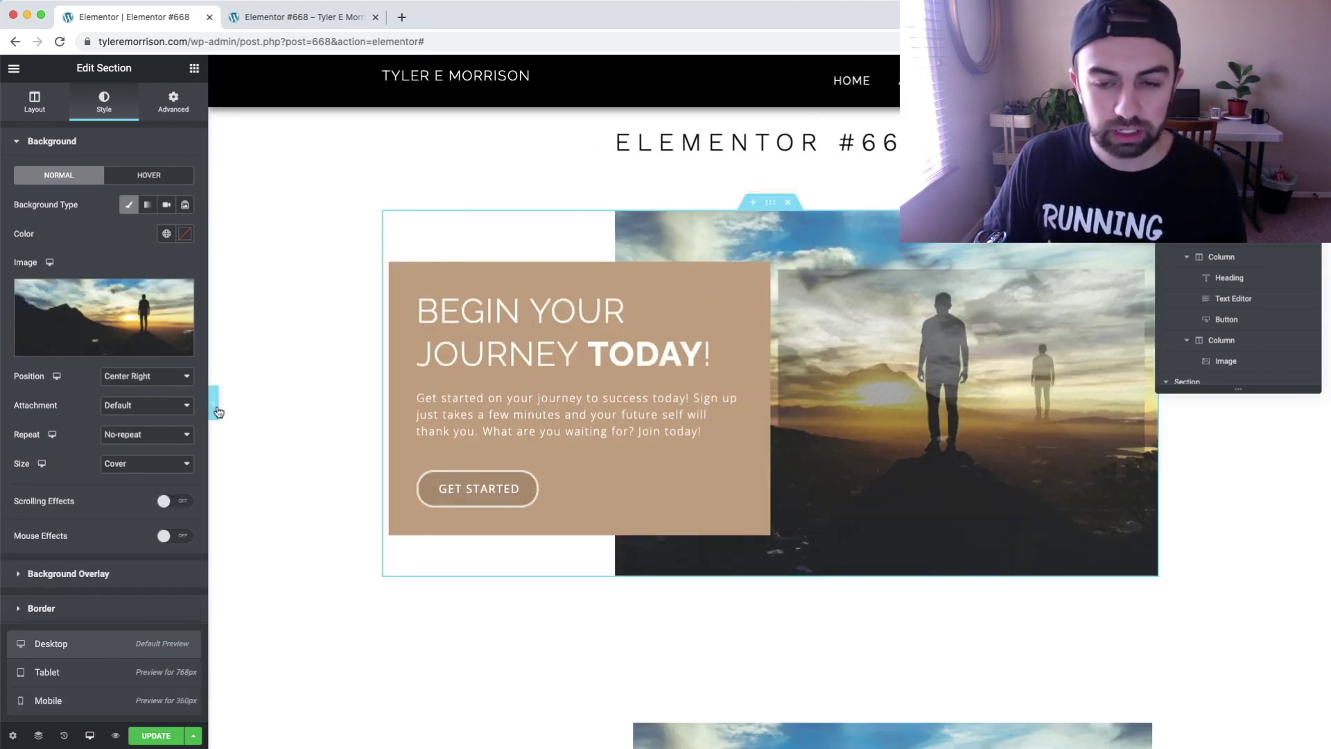
click(215, 407)
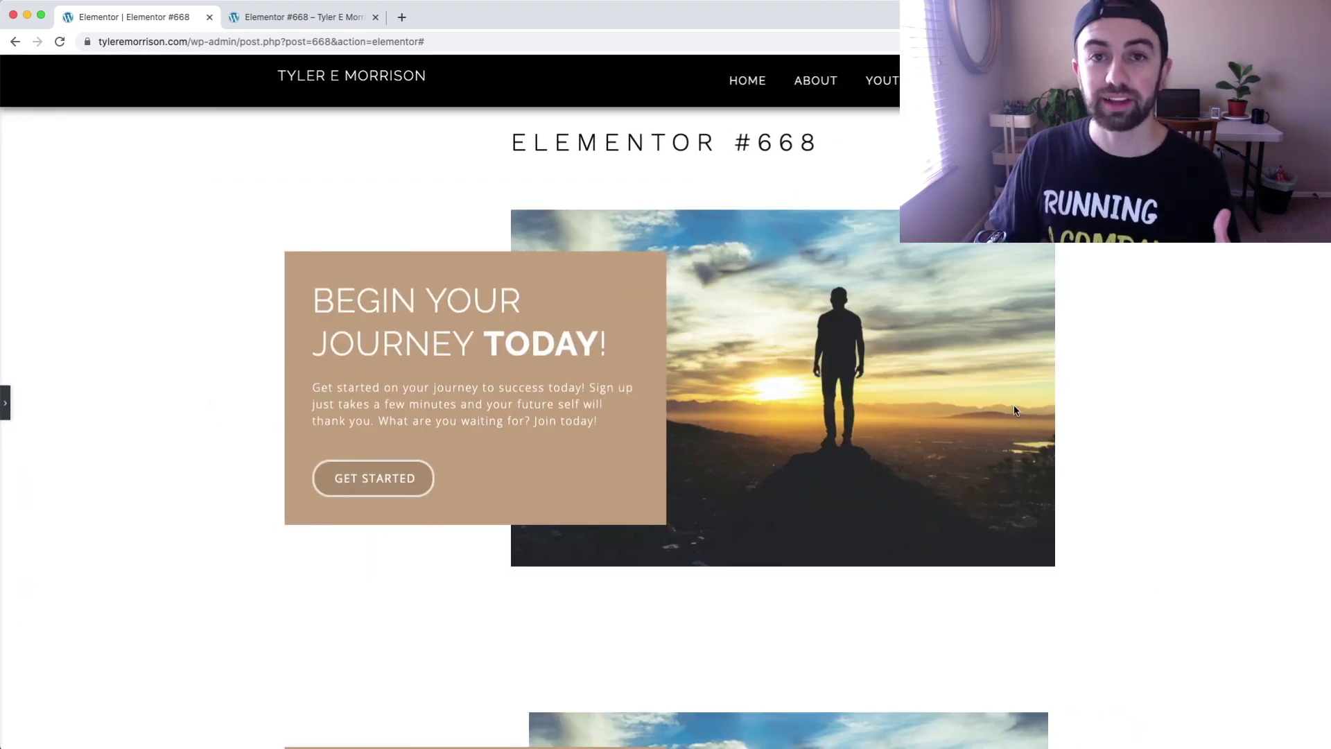
click(9, 397)
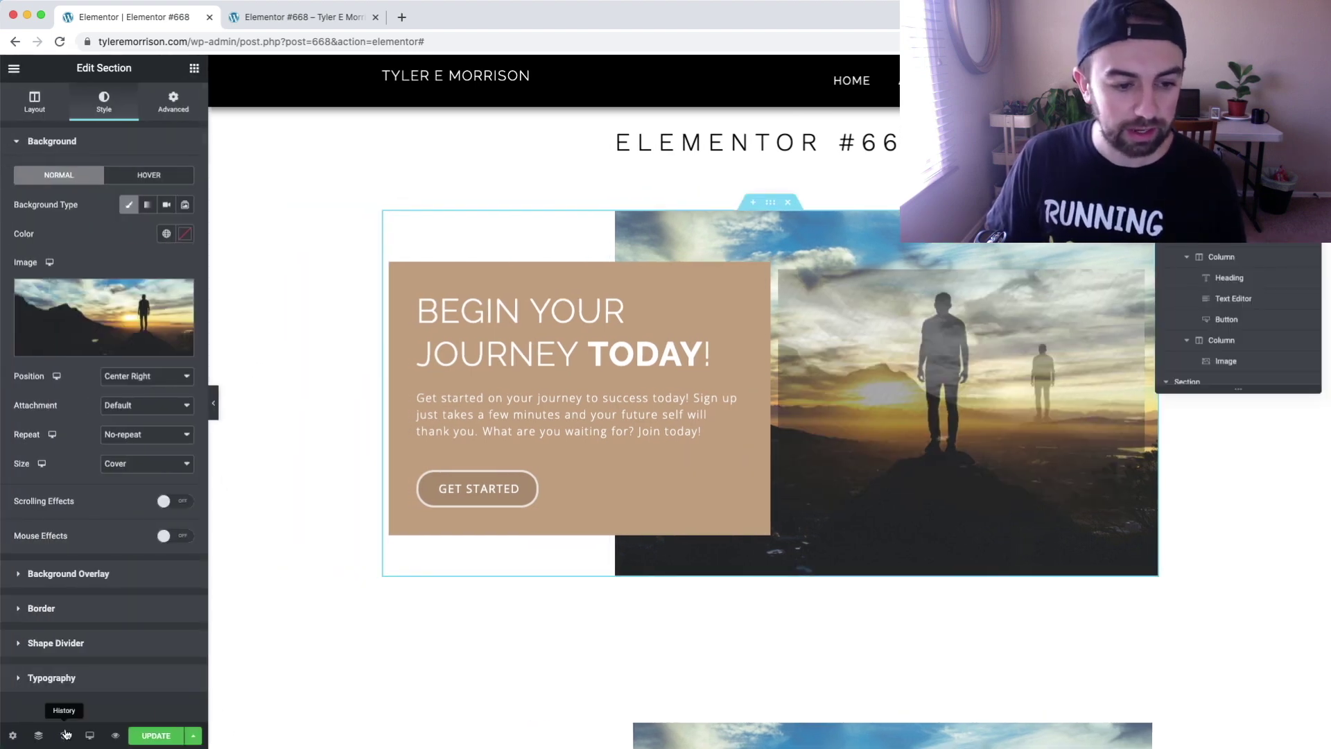
click(92, 741)
click(77, 675)
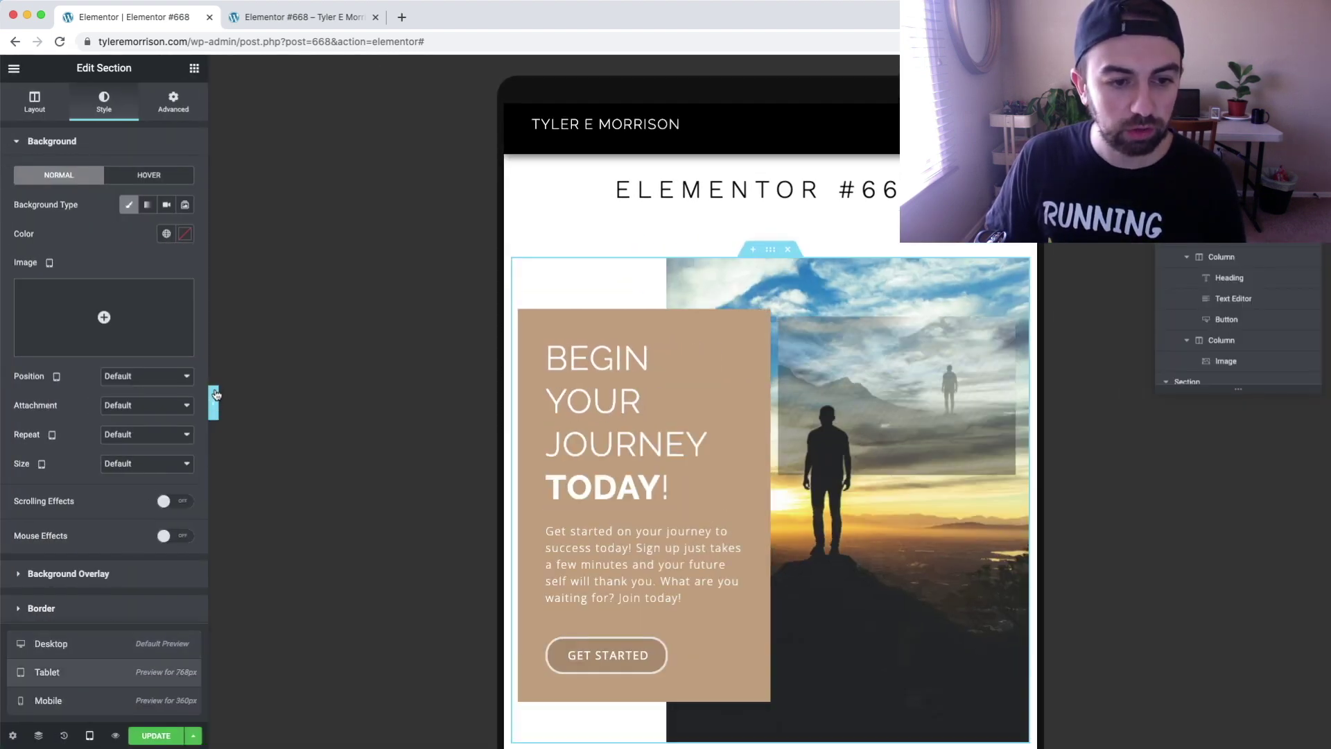
click(215, 404)
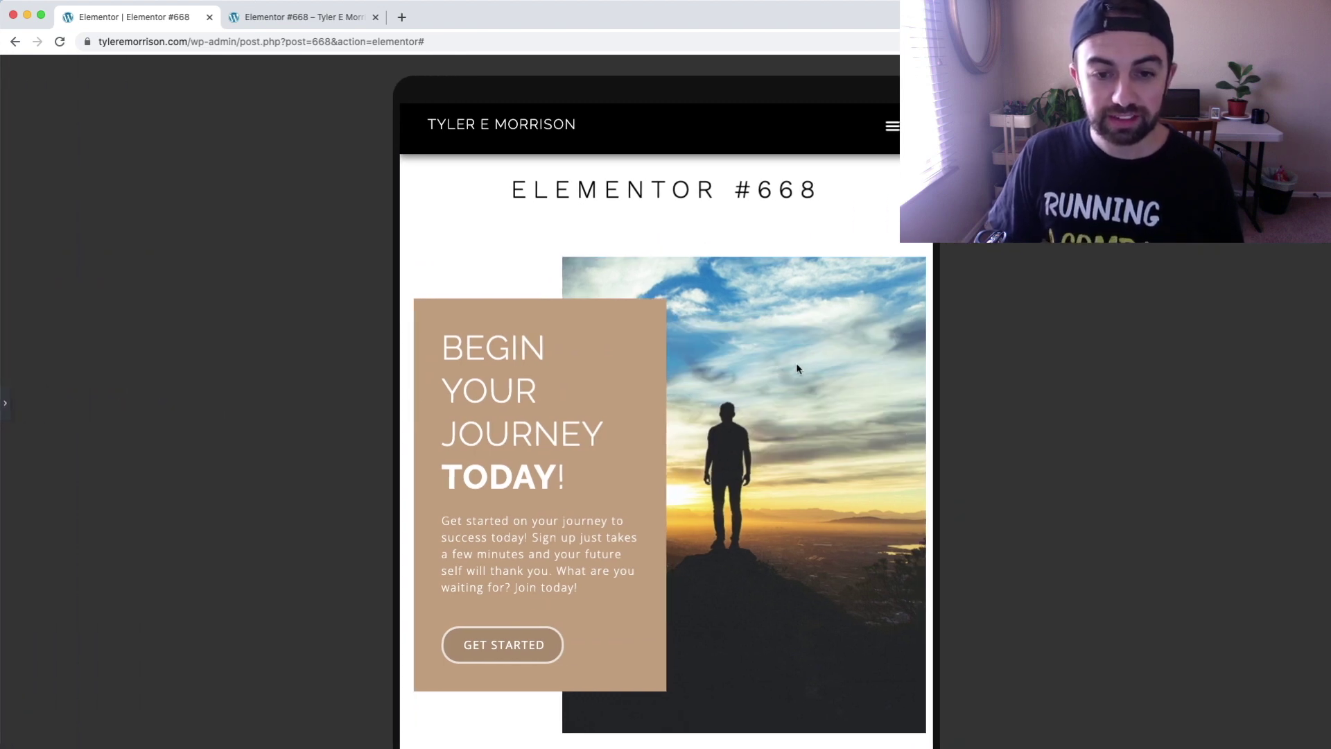
scroll(797, 368, down, 3)
scroll(796, 368, up, 3)
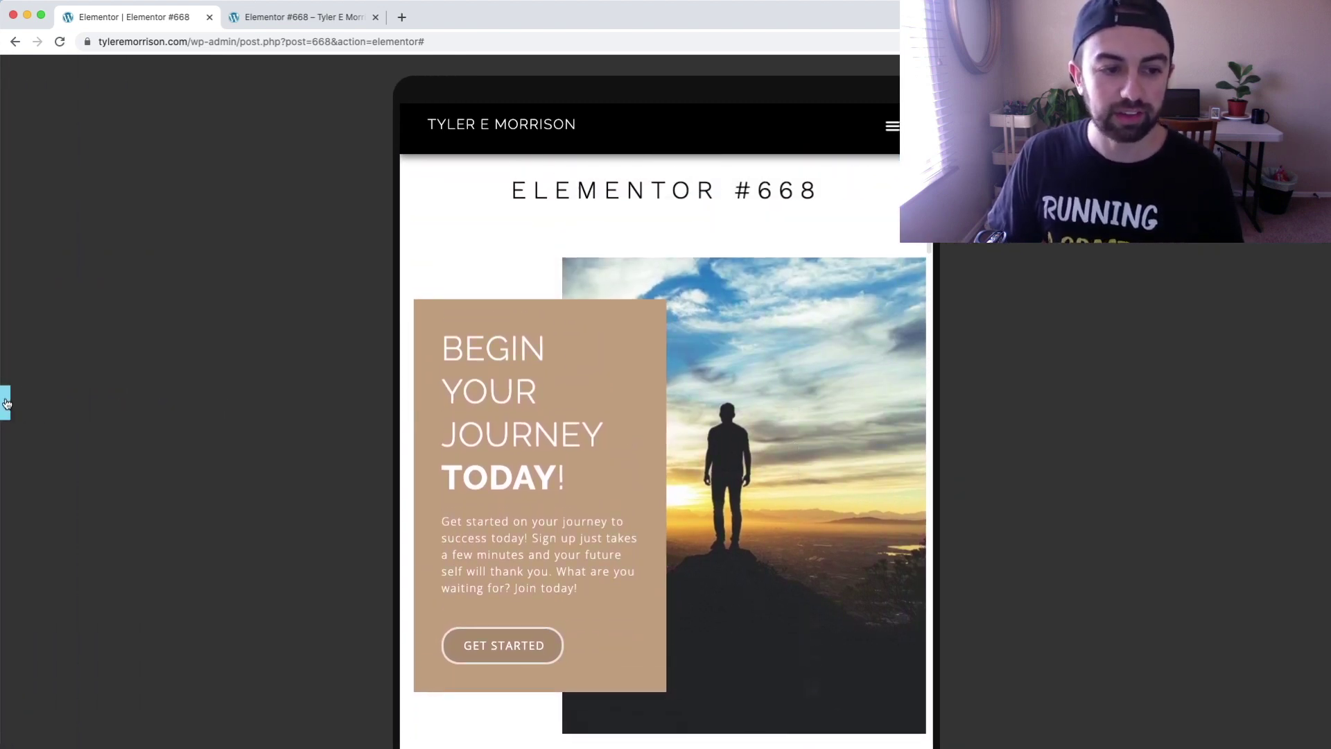
click(6, 404)
click(89, 735)
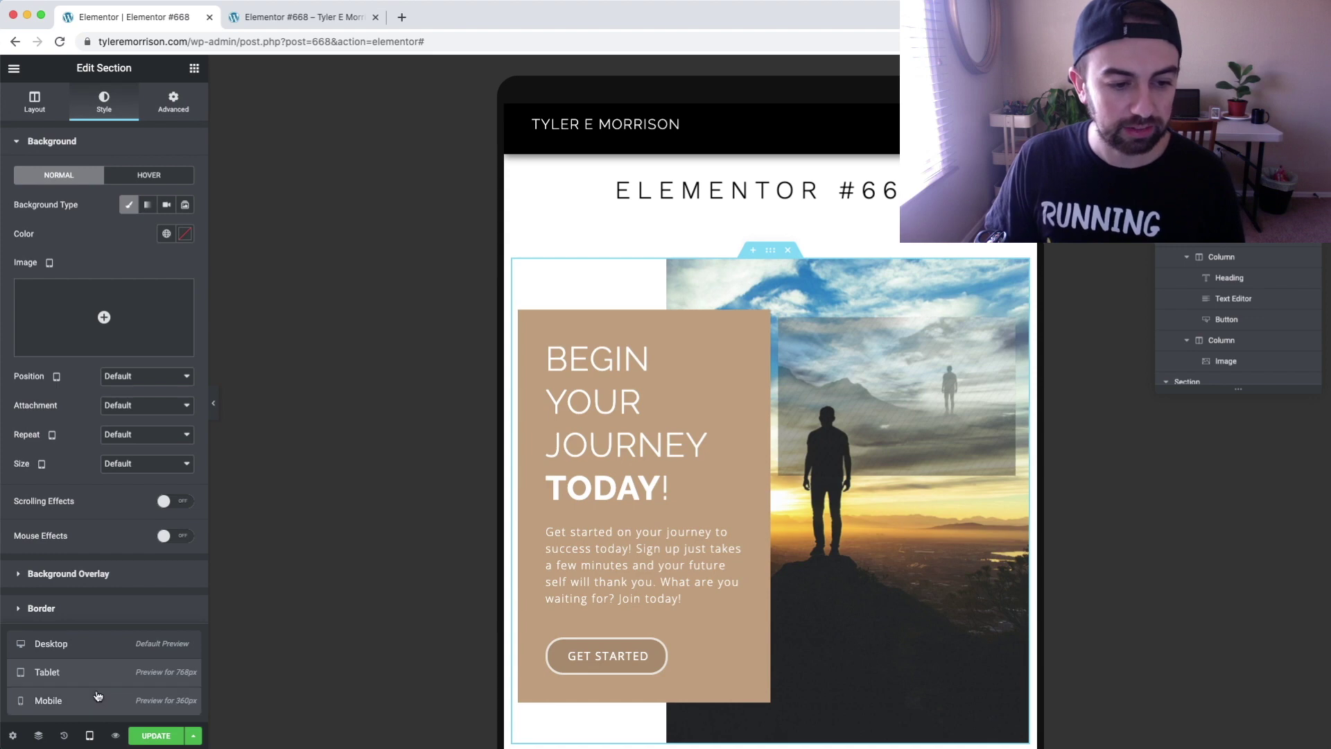
click(99, 694)
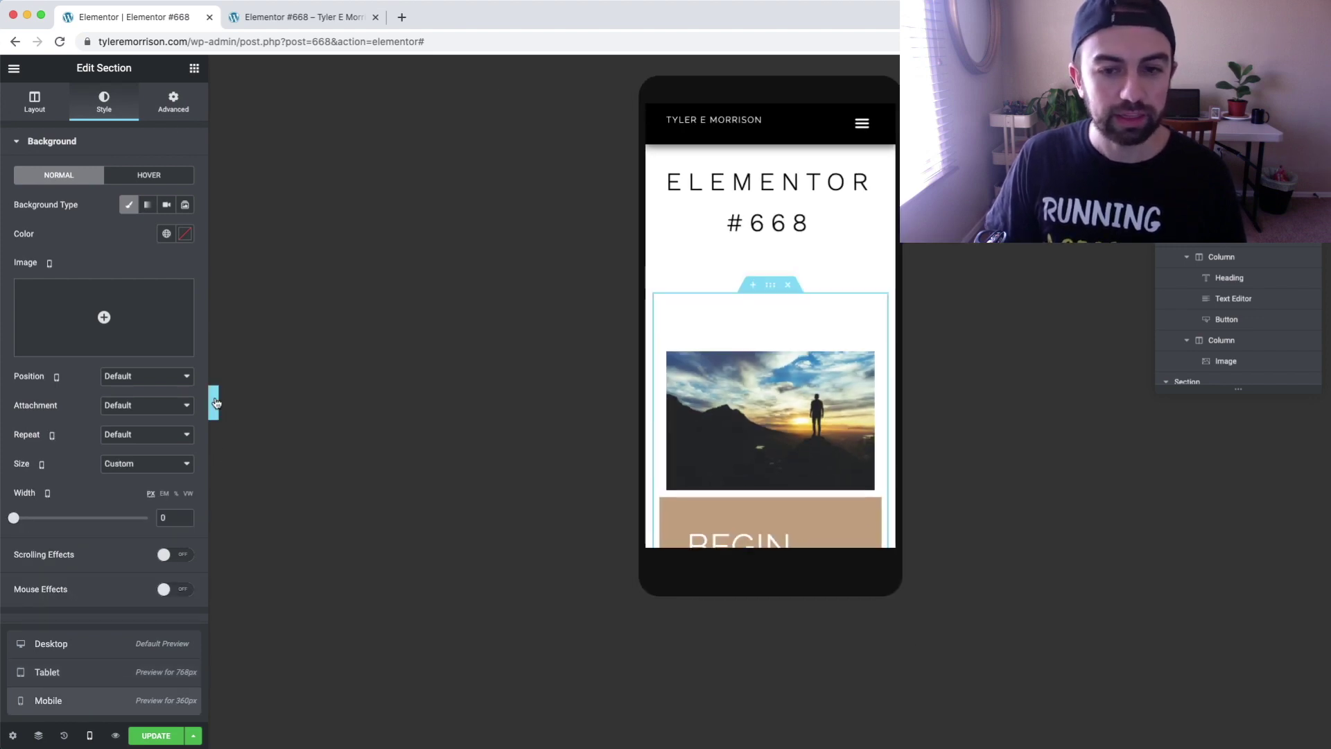
click(214, 403)
scroll(781, 327, down, 3)
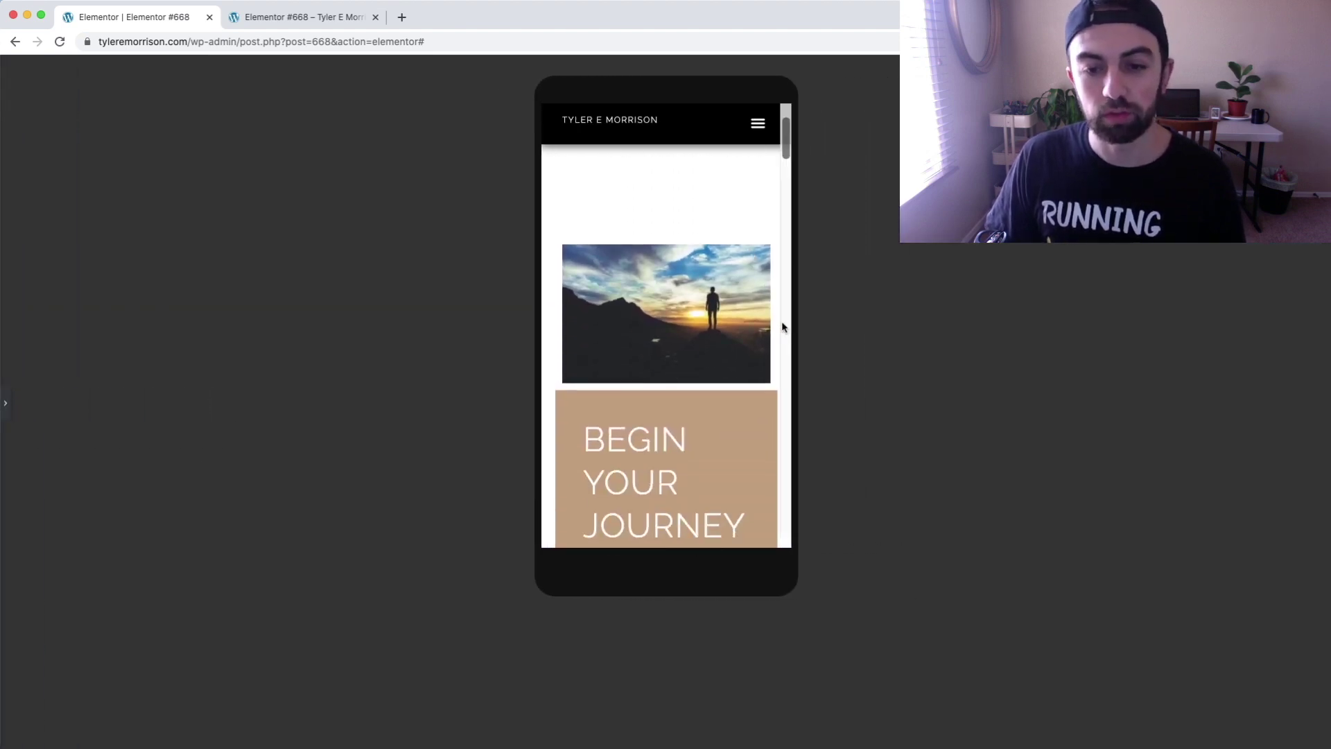
scroll(781, 327, down, 5)
scroll(782, 327, down, 1)
scroll(781, 326, up, 2)
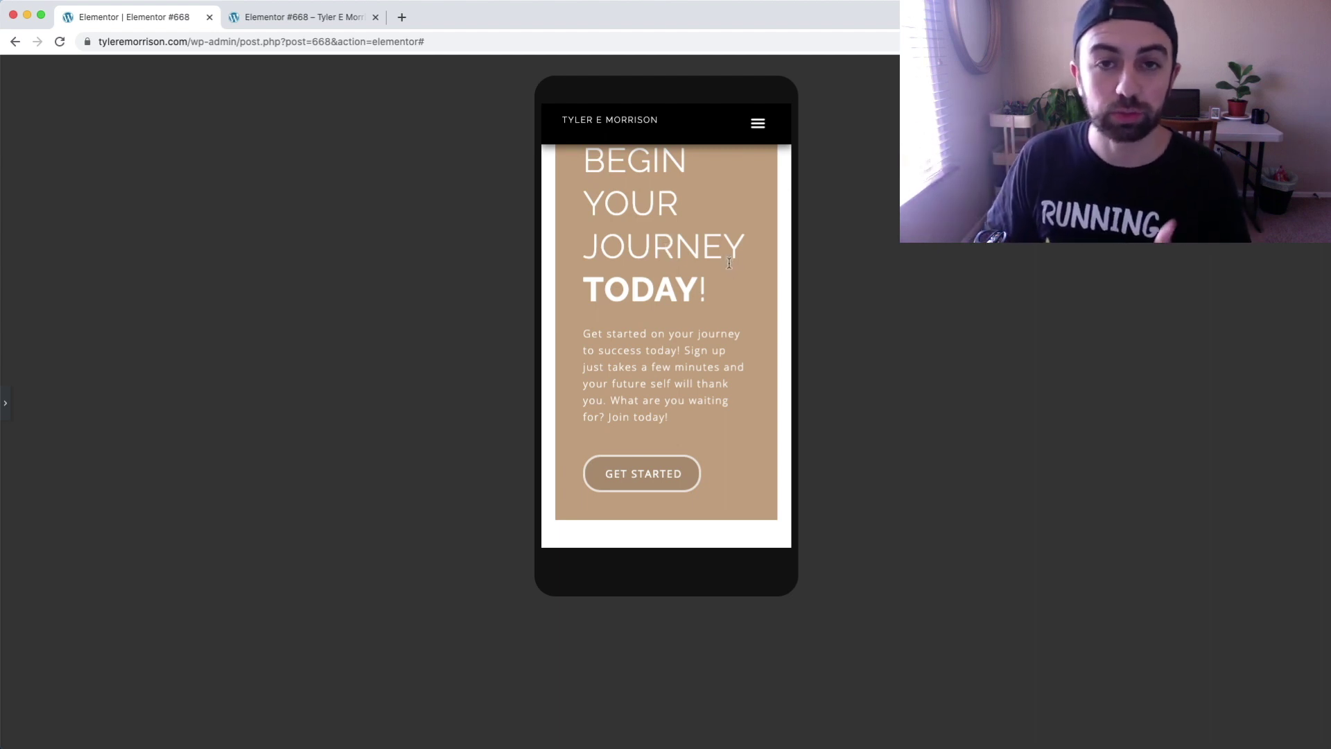
scroll(638, 344, up, 5)
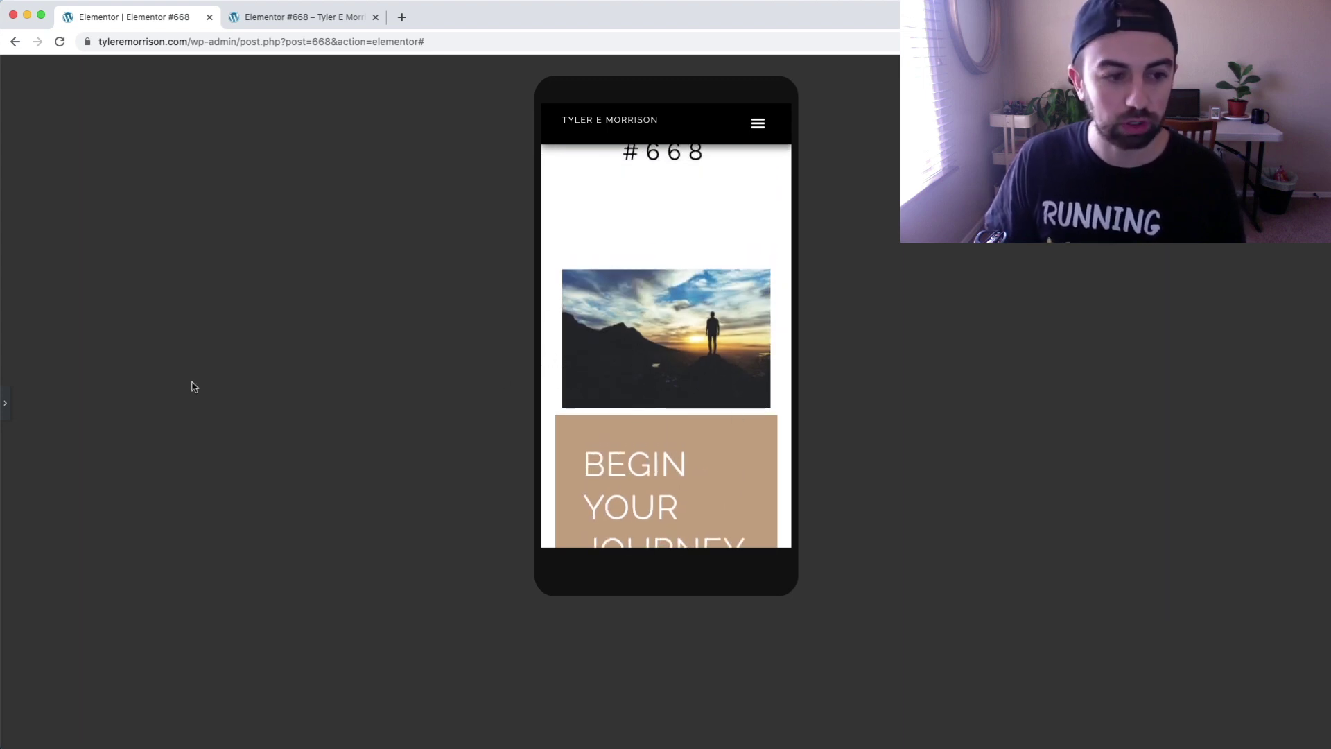
click(6, 403)
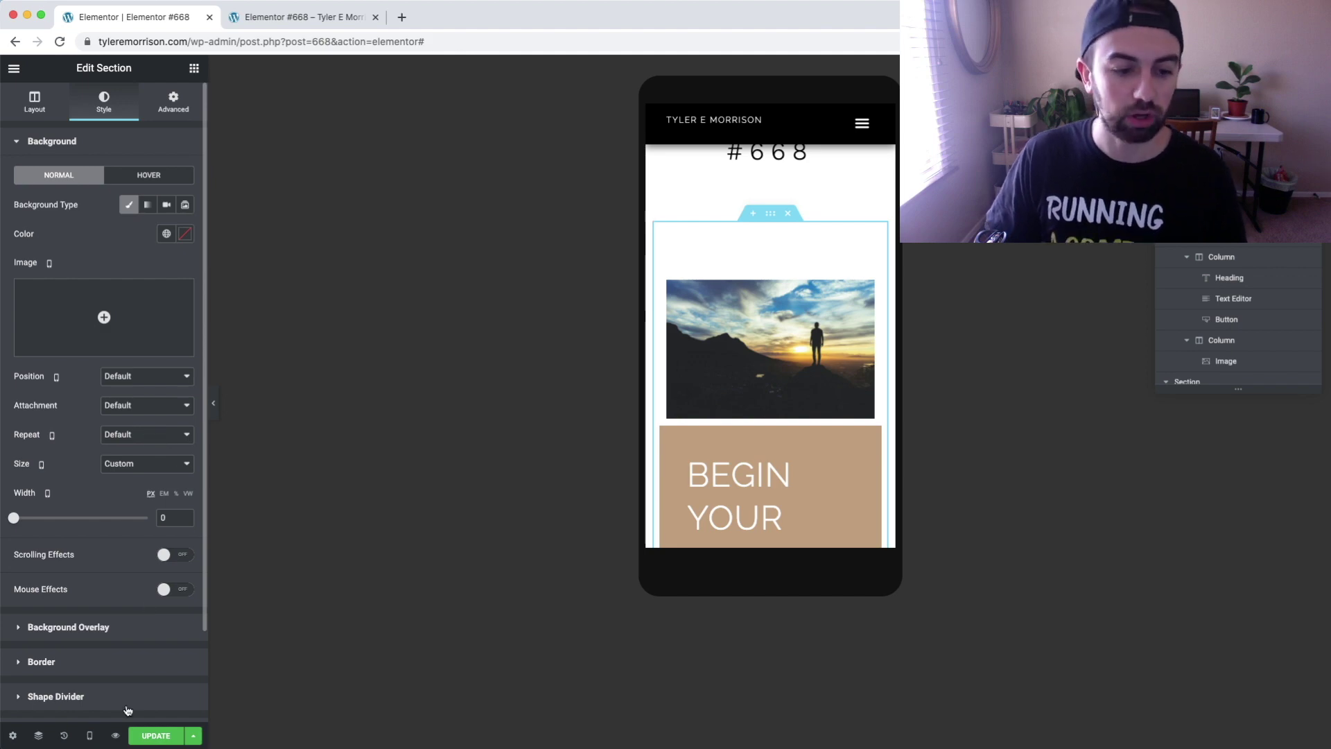
click(90, 735)
click(93, 645)
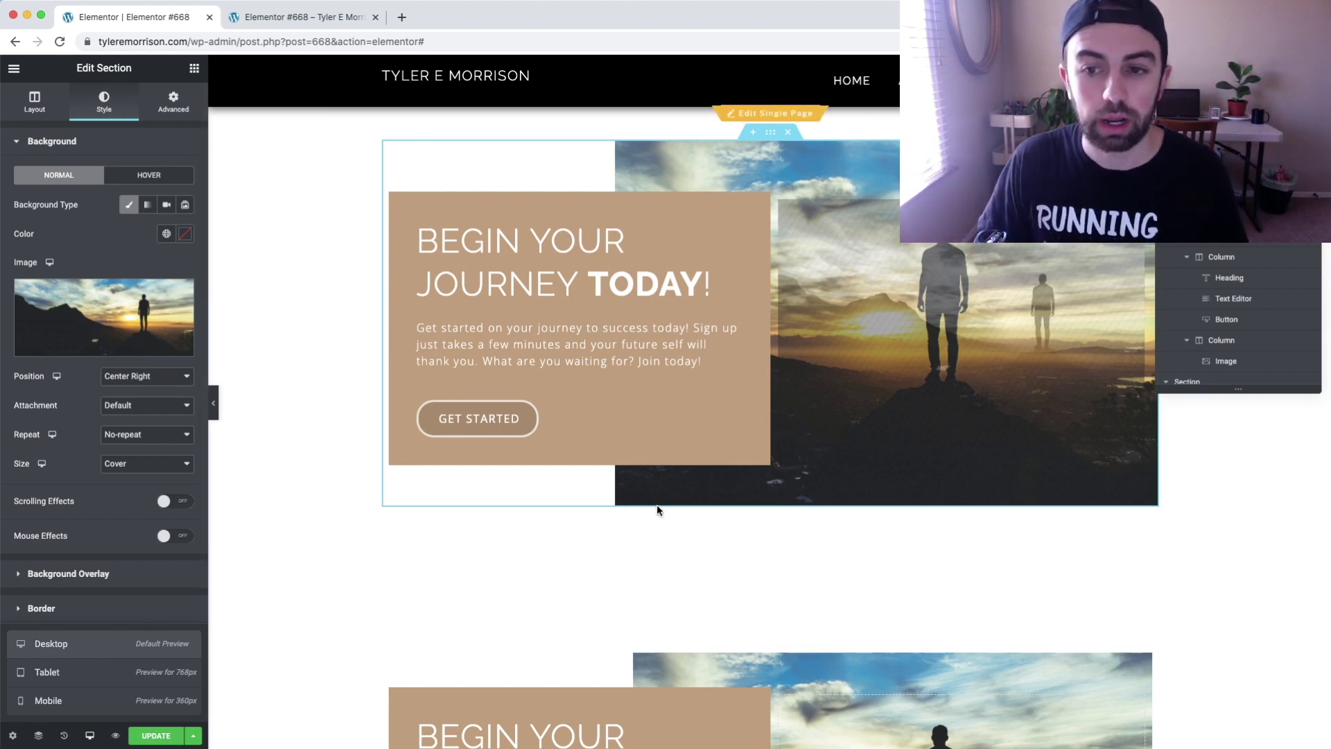
scroll(656, 505, up, 2)
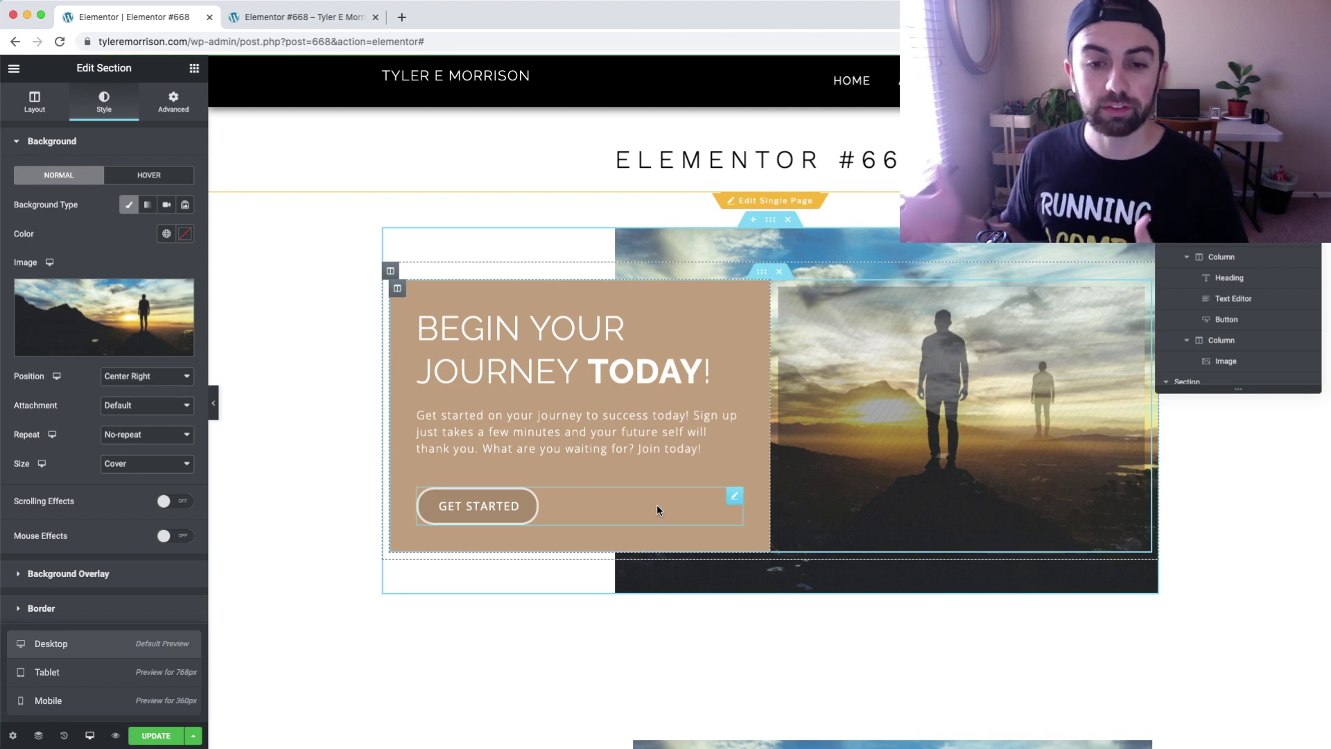